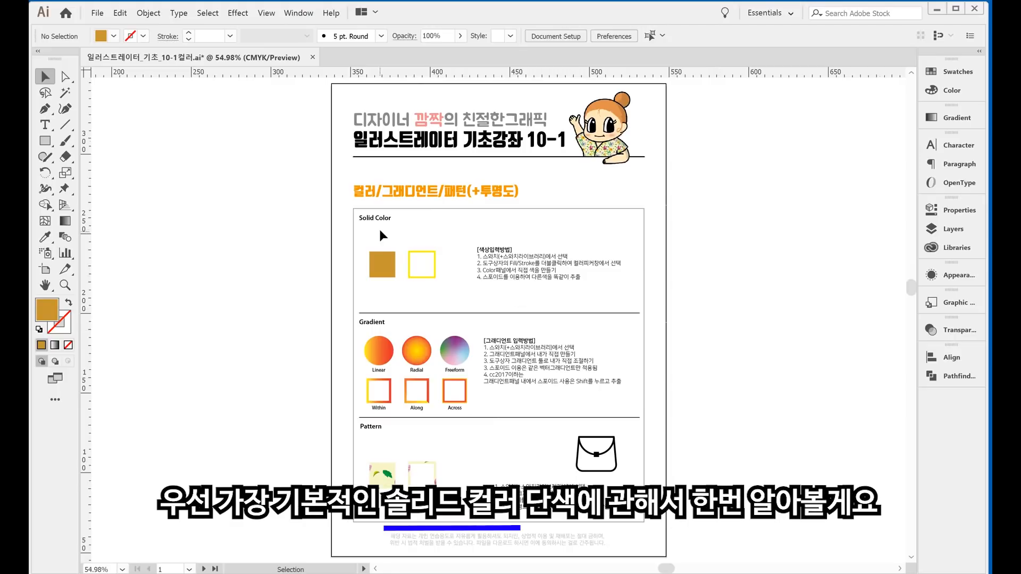
Examine the fill and stroke colours of the yellow outlined square in the Solid Color section
{"action": "left_click", "coordinate": [65, 285]}
{"action": "left_click_drag", "start_coordinate": [342, 182], "coordinate": [692, 343]}
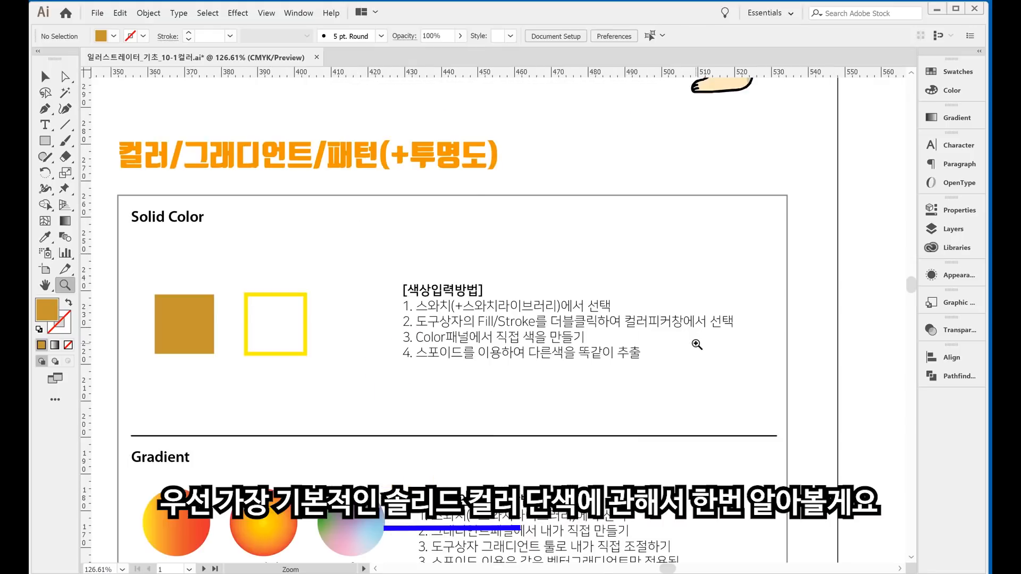
{"action": "key", "text": "v"}
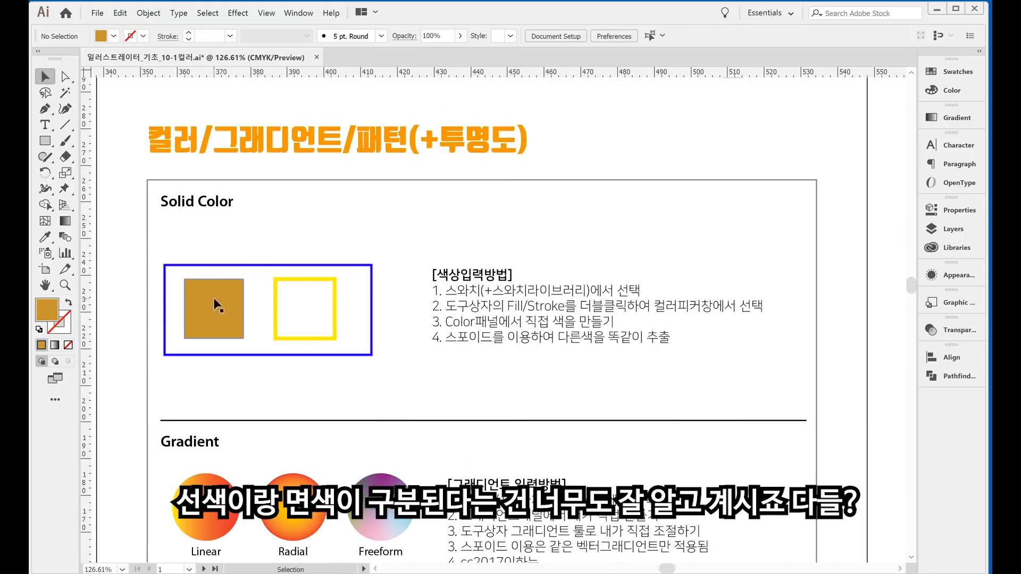
{"action": "left_click", "coordinate": [290, 279]}
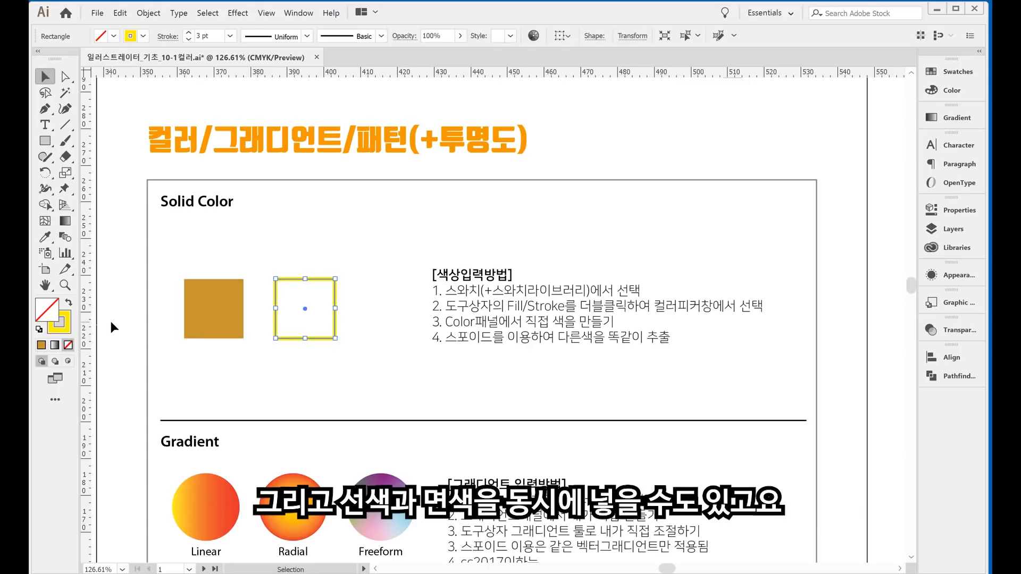
{"action": "left_click", "coordinate": [419, 255]}
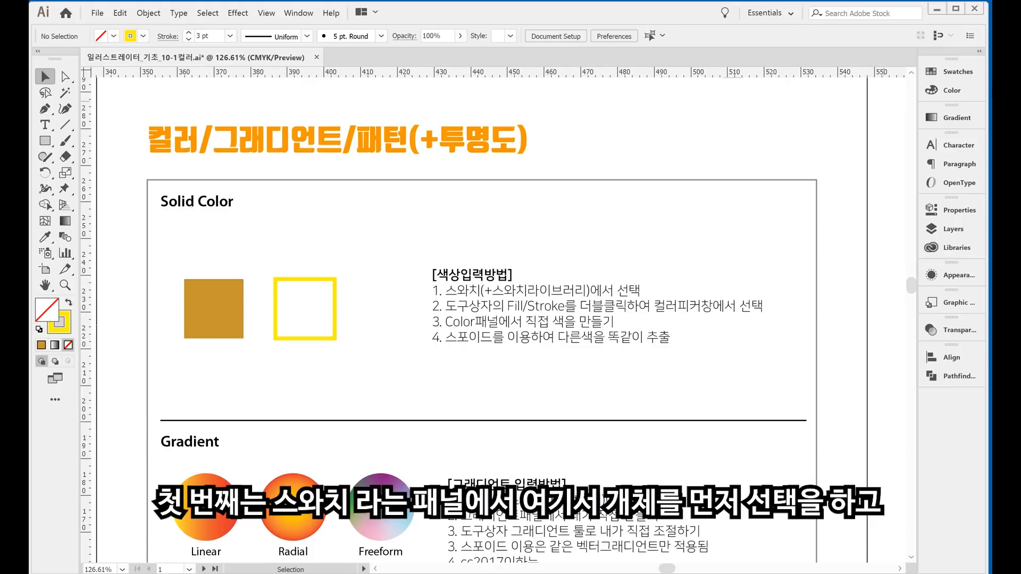
Fill the solid brown square in the Solid Color section with the dark blue swatch (C=100 M=100 Y=0 K=0)
{"action": "left_click", "coordinate": [949, 72]}
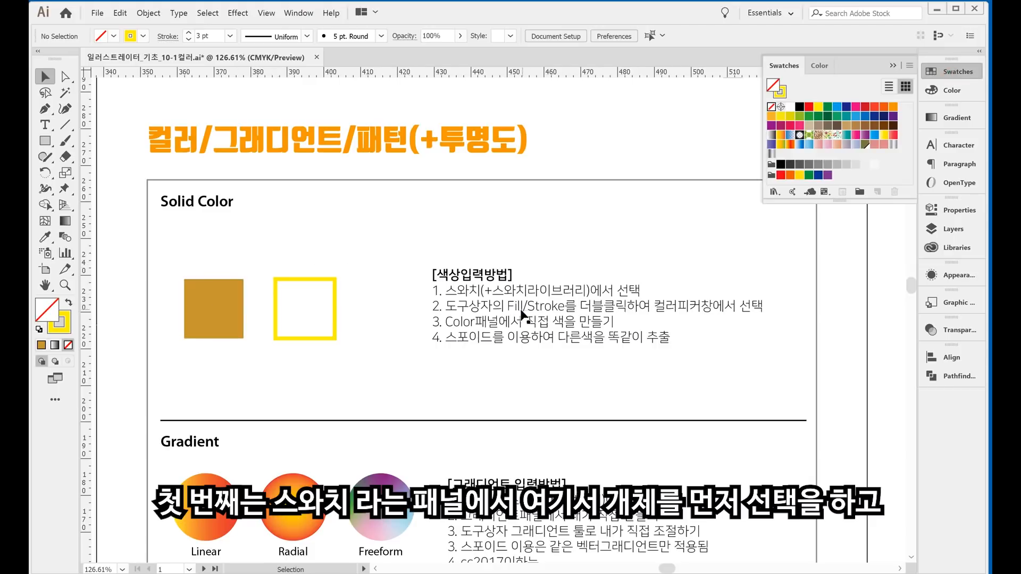
{"action": "left_click", "coordinate": [218, 318]}
{"action": "left_click", "coordinate": [845, 116]}
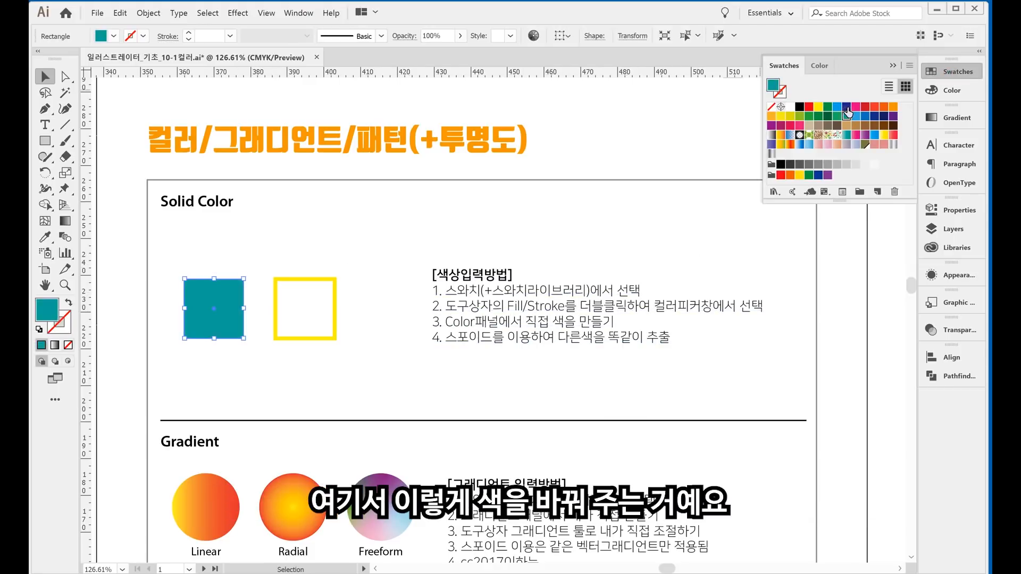
{"action": "left_click", "coordinate": [846, 108]}
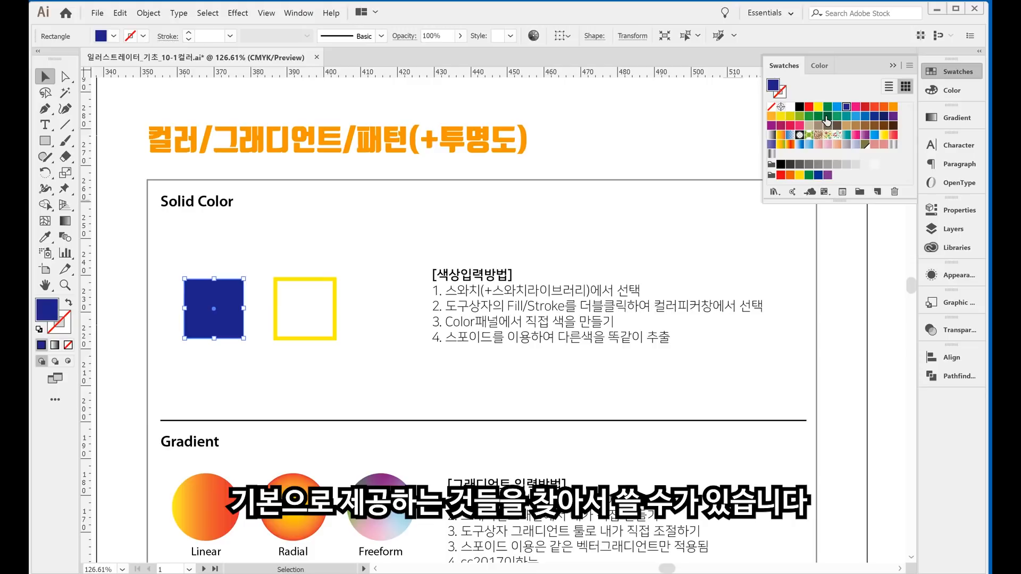
Detach the Swatches panel so it floats over the artwork and open the Beach swatch library from the Nature category
{"action": "left_click_drag", "start_coordinate": [784, 66], "coordinate": [584, 120]}
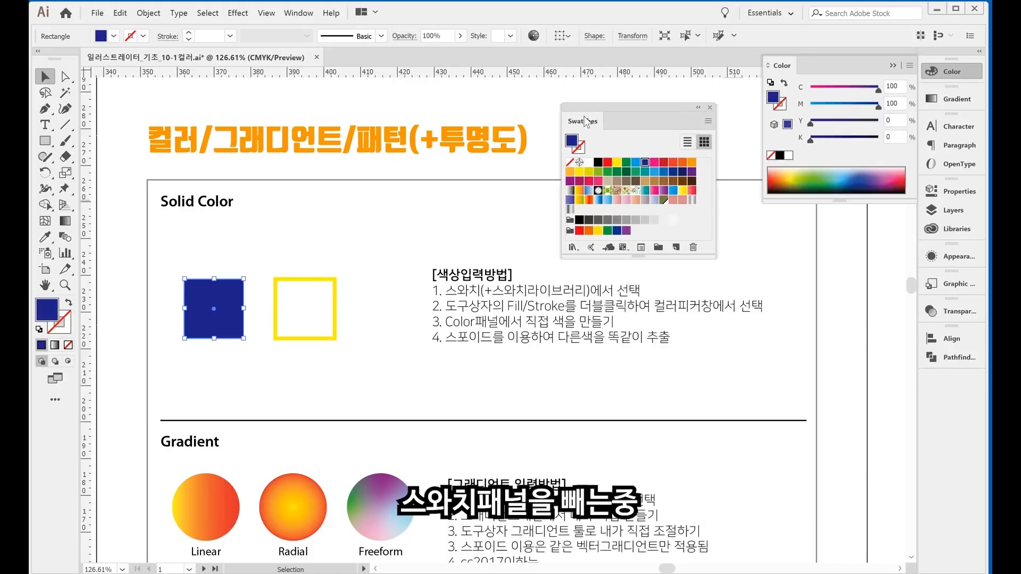
{"action": "left_click", "coordinate": [707, 122]}
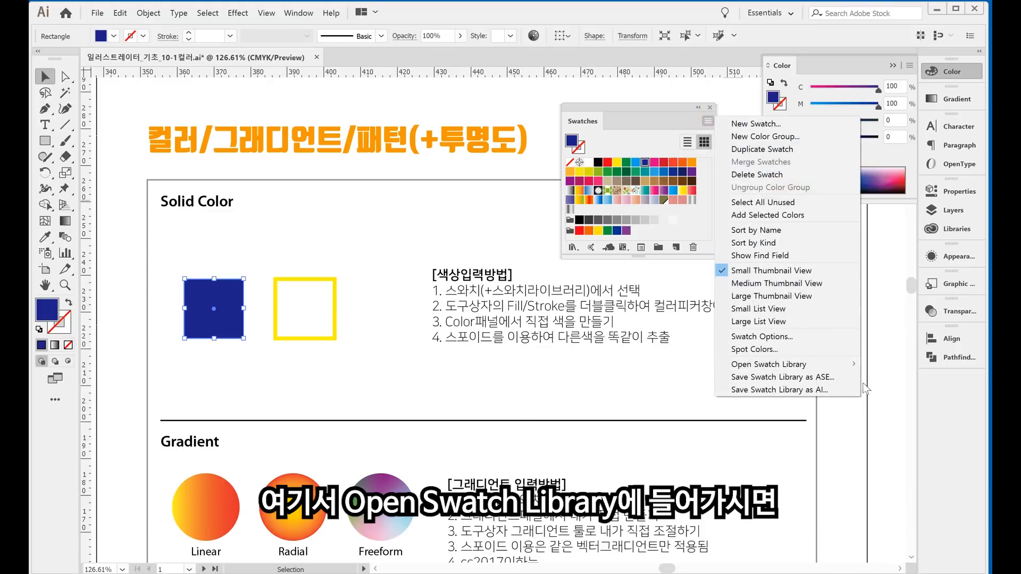
{"action": "mouse_move", "coordinate": [835, 362]}
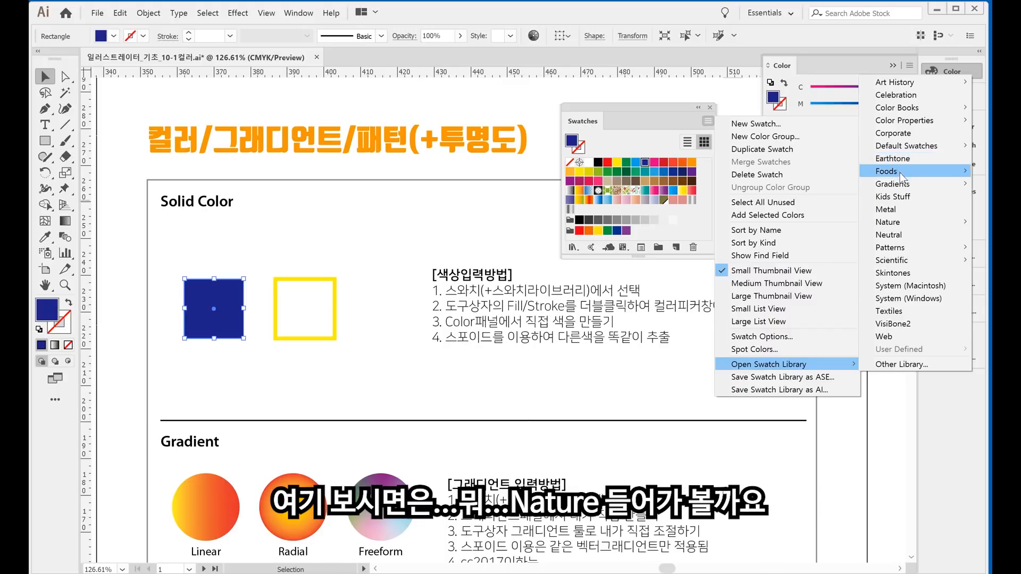
{"action": "mouse_move", "coordinate": [912, 227]}
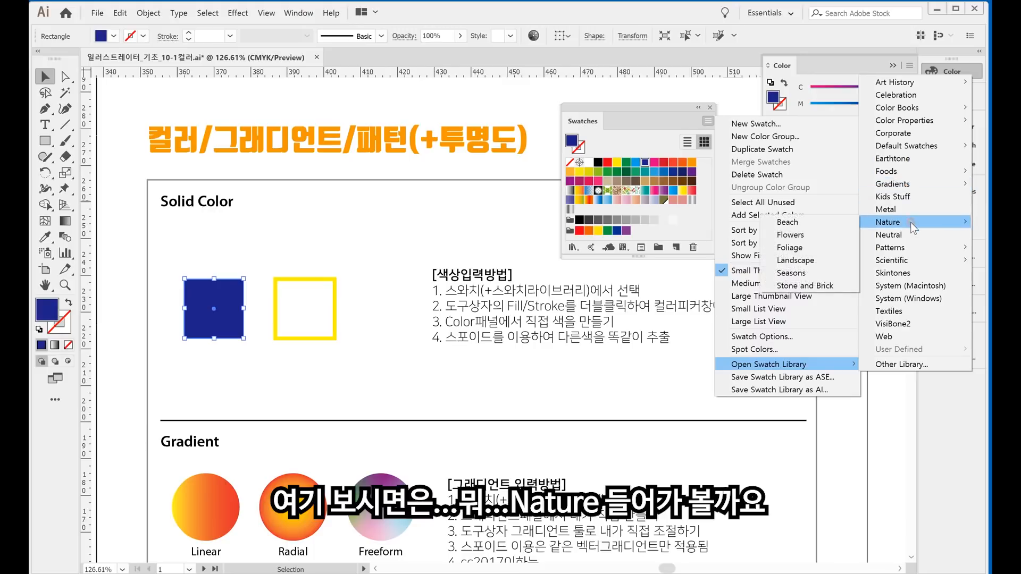
{"action": "left_click", "coordinate": [825, 224]}
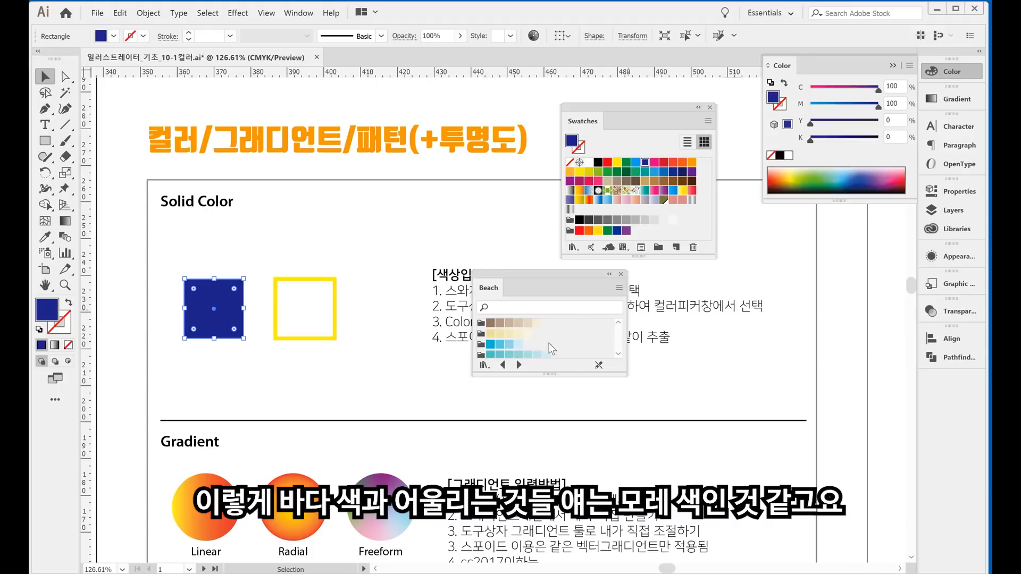
Fill the solid square with the Beach library's light blue (C=57 M=0 Y=10 K=0) and add that colour's group to the document swatches
{"action": "left_click_drag", "start_coordinate": [625, 371], "coordinate": [691, 455]}
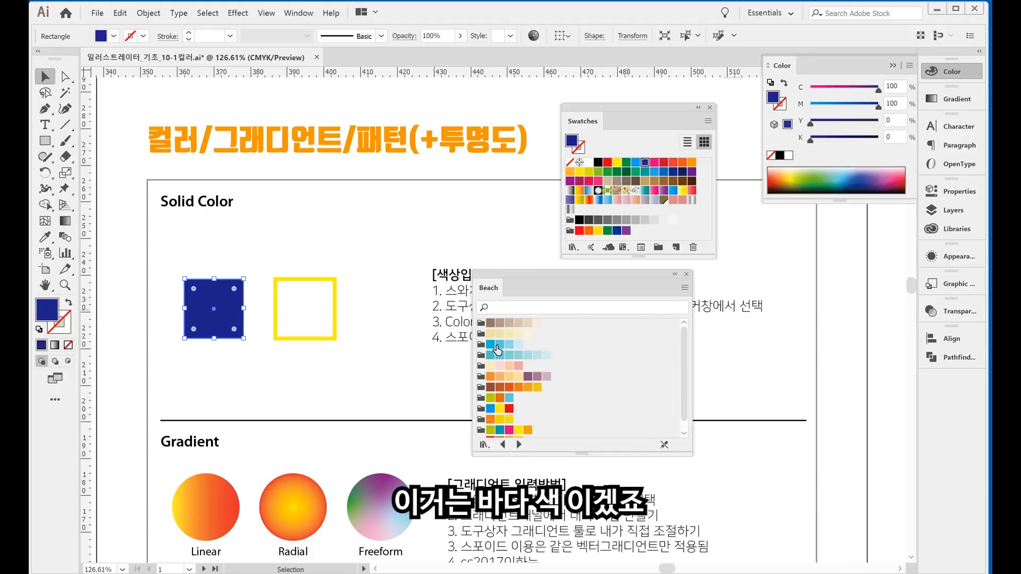
{"action": "scroll", "coordinate": [539, 388], "scroll_direction": "down", "scroll_amount": 1}
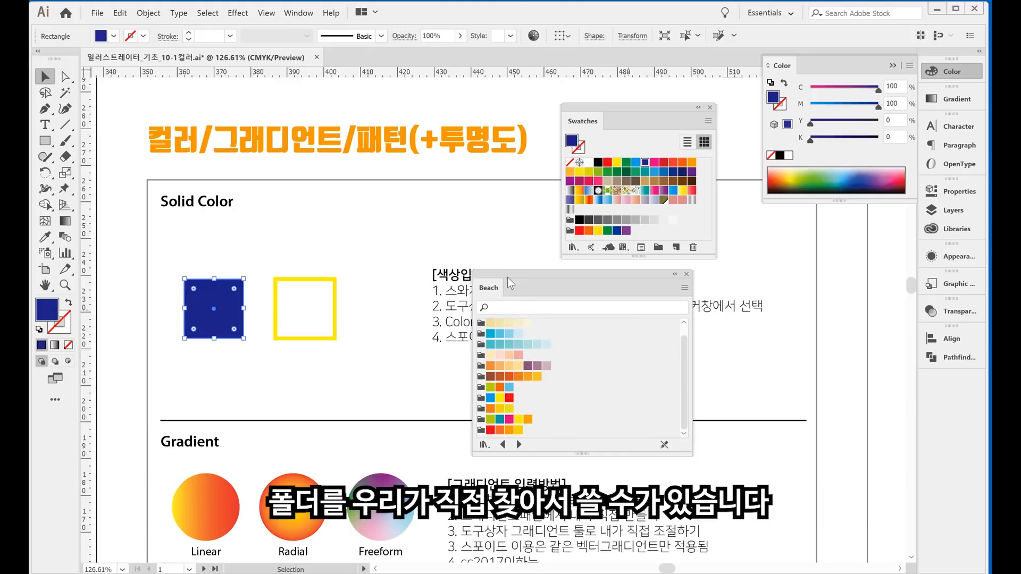
{"action": "left_click_drag", "start_coordinate": [507, 274], "coordinate": [780, 276]}
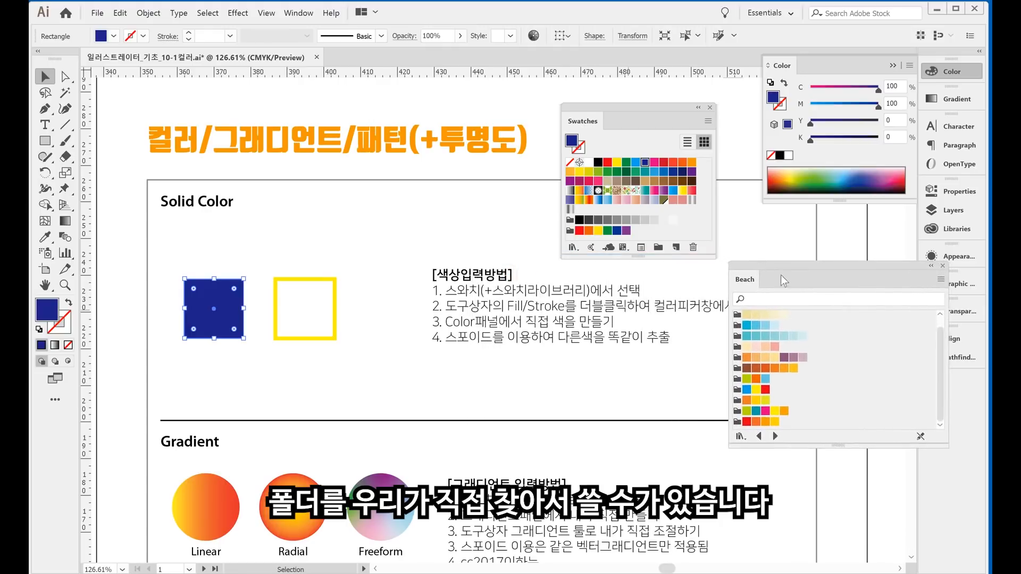
{"action": "left_click", "coordinate": [765, 380]}
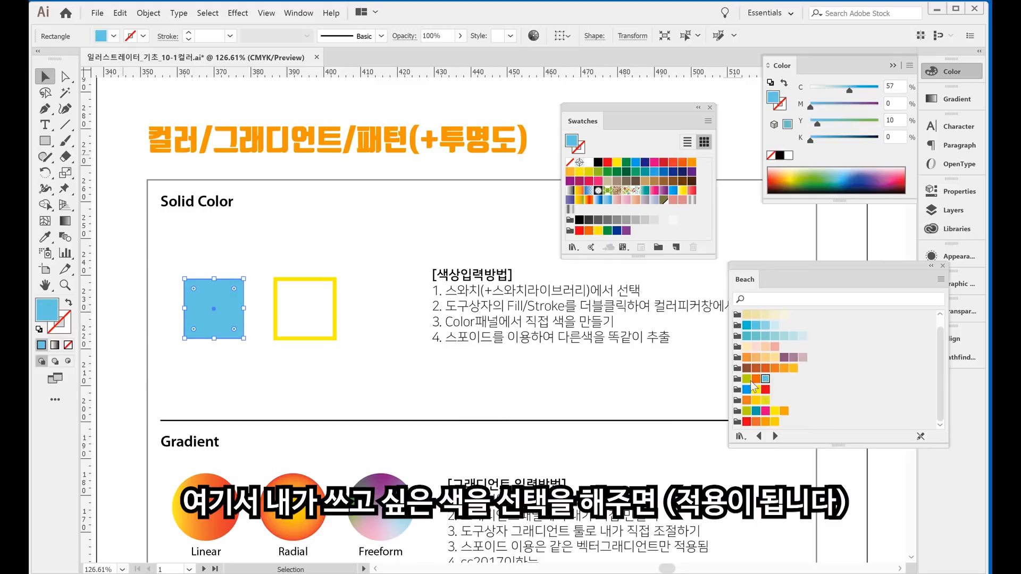
{"action": "left_click_drag", "start_coordinate": [737, 378], "coordinate": [607, 238]}
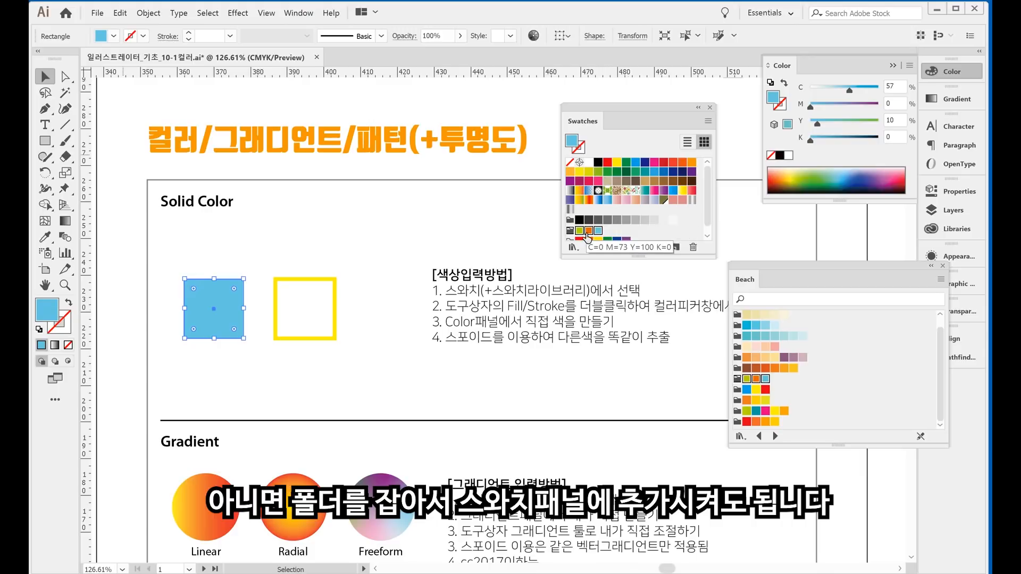
{"action": "left_click", "coordinate": [902, 384]}
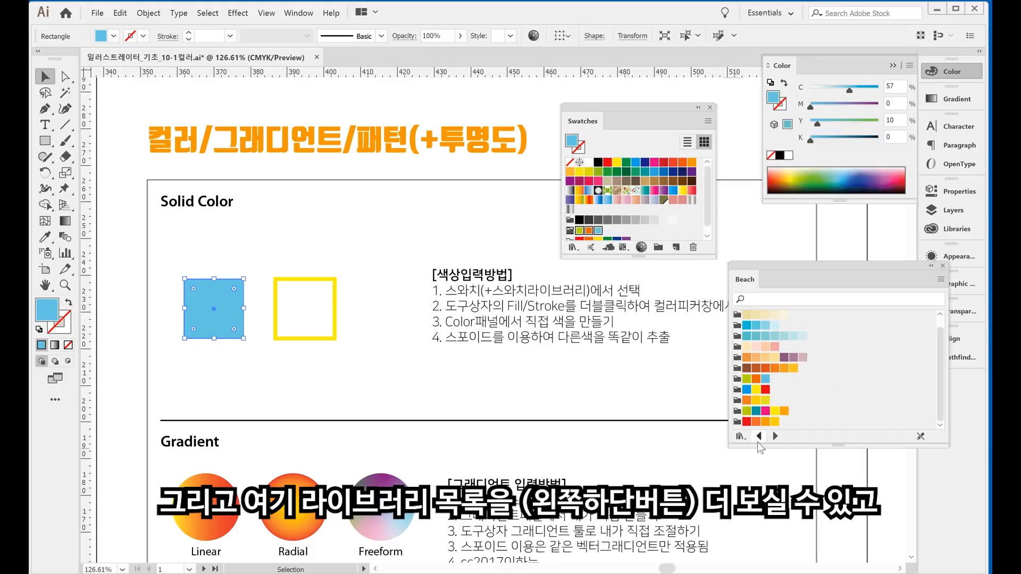
Advance to the Landscape swatch library and fill the solid square with its pale blue (C=40 M=0 Y=8 K=0)
{"action": "left_click", "coordinate": [739, 437]}
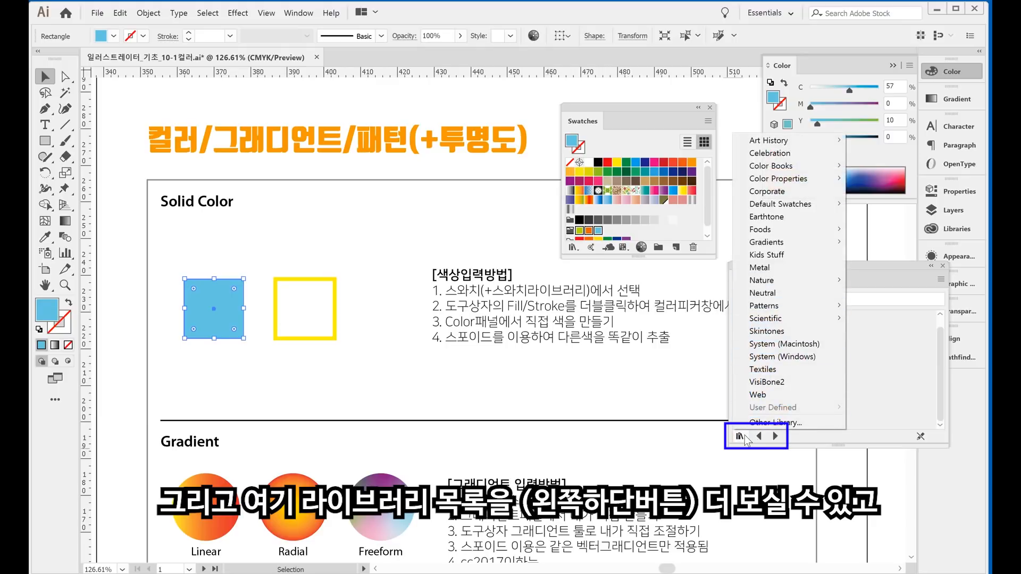
{"action": "left_click", "coordinate": [774, 436]}
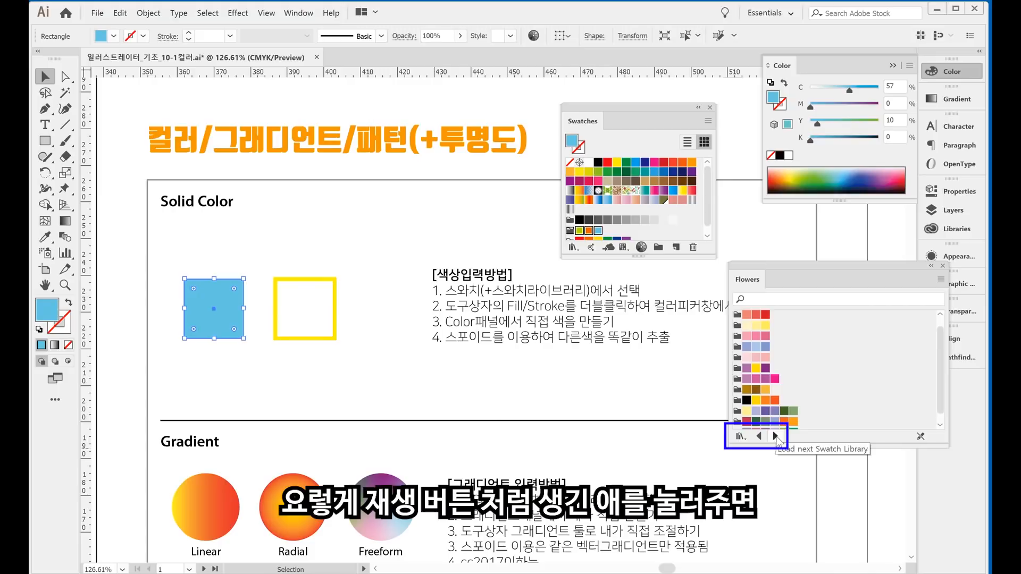
{"action": "left_click", "coordinate": [775, 436]}
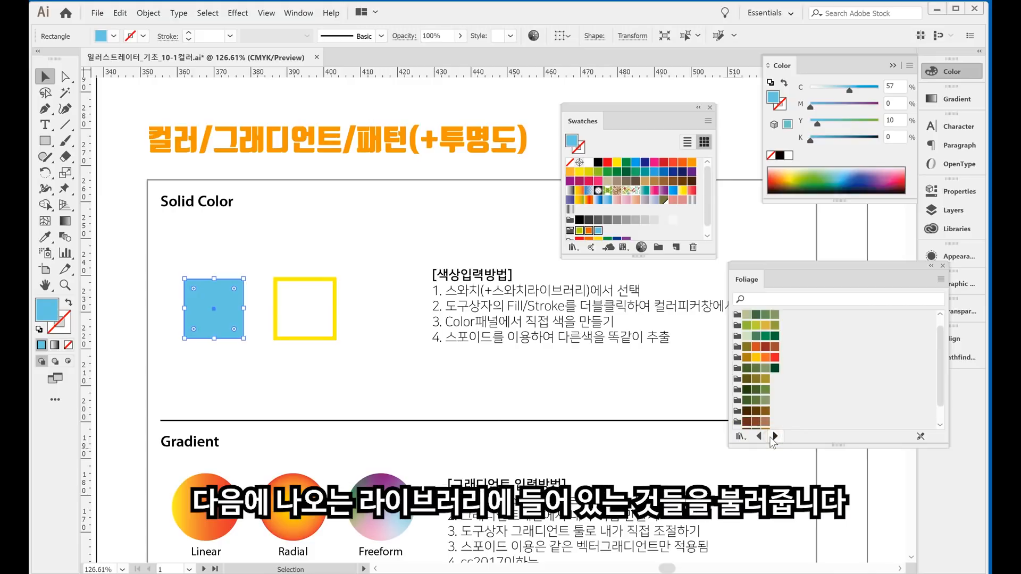
{"action": "left_click", "coordinate": [770, 437]}
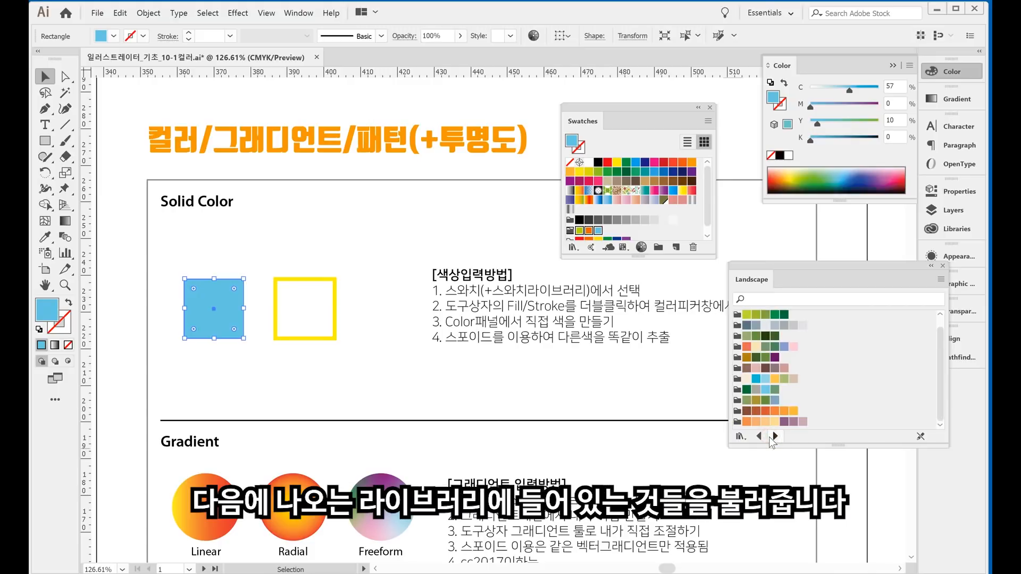
{"action": "left_click_drag", "start_coordinate": [761, 286], "coordinate": [631, 304]}
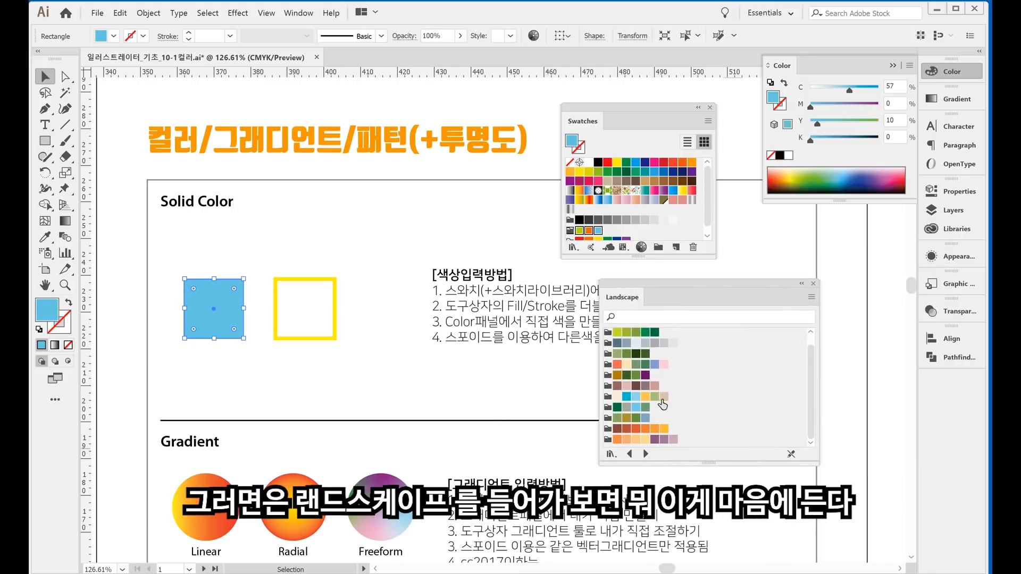
{"action": "left_click", "coordinate": [636, 397]}
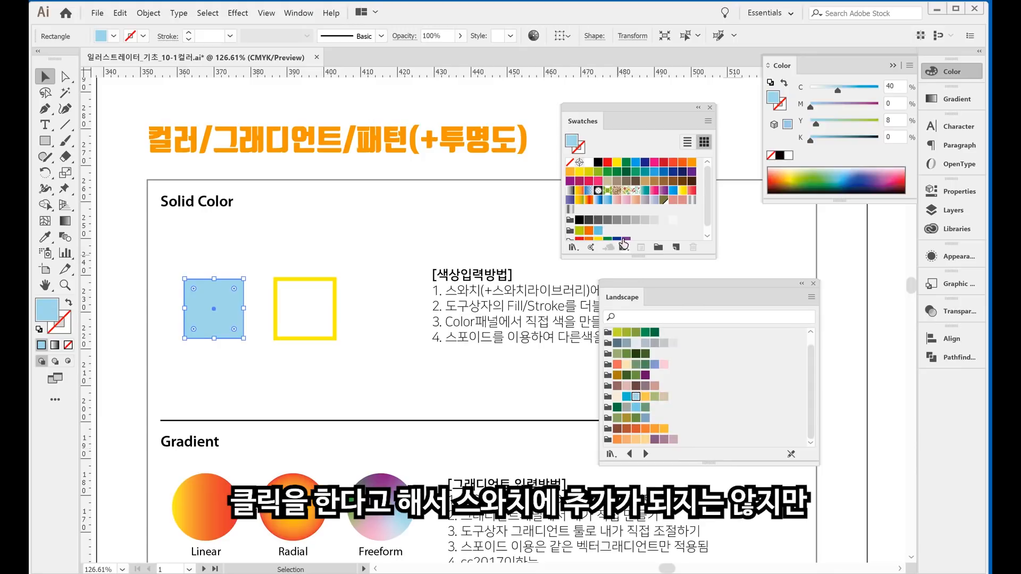
Add the pale blue swatch and its whole colour group to the document swatches, and close the Landscape library
{"action": "left_click_drag", "start_coordinate": [636, 397], "coordinate": [579, 206]}
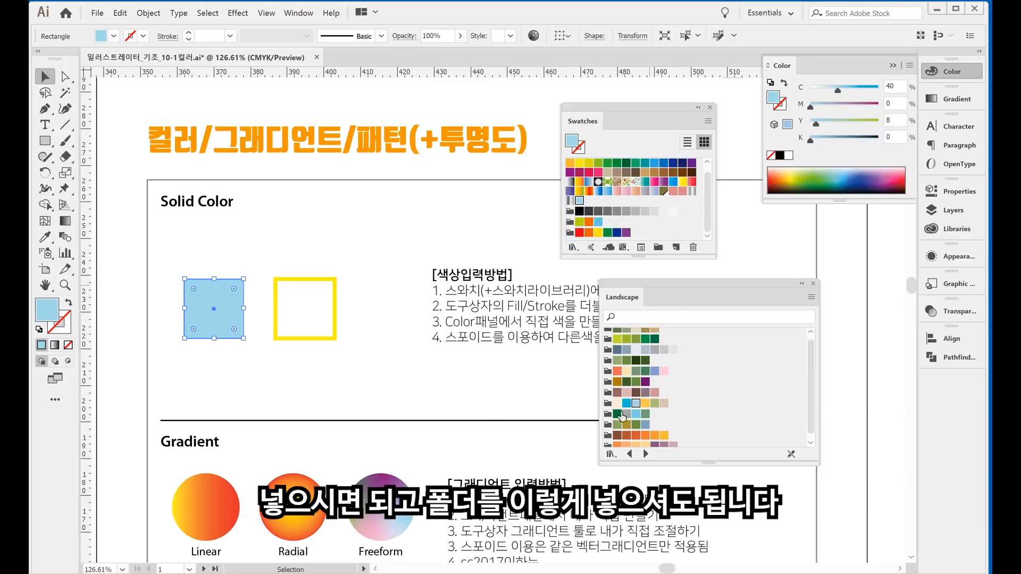
{"action": "left_click_drag", "start_coordinate": [608, 403], "coordinate": [597, 234]}
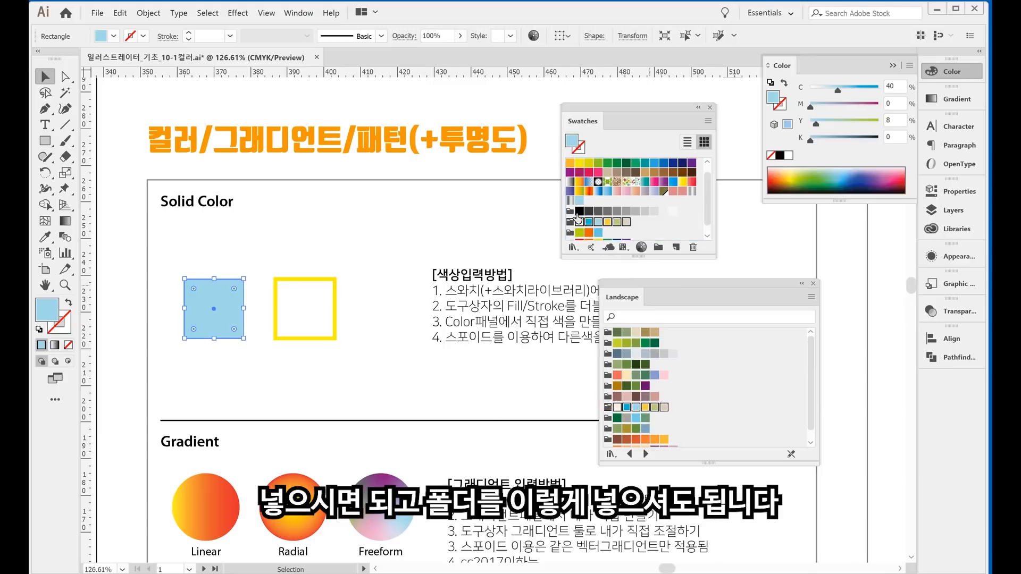
{"action": "left_click", "coordinate": [814, 284]}
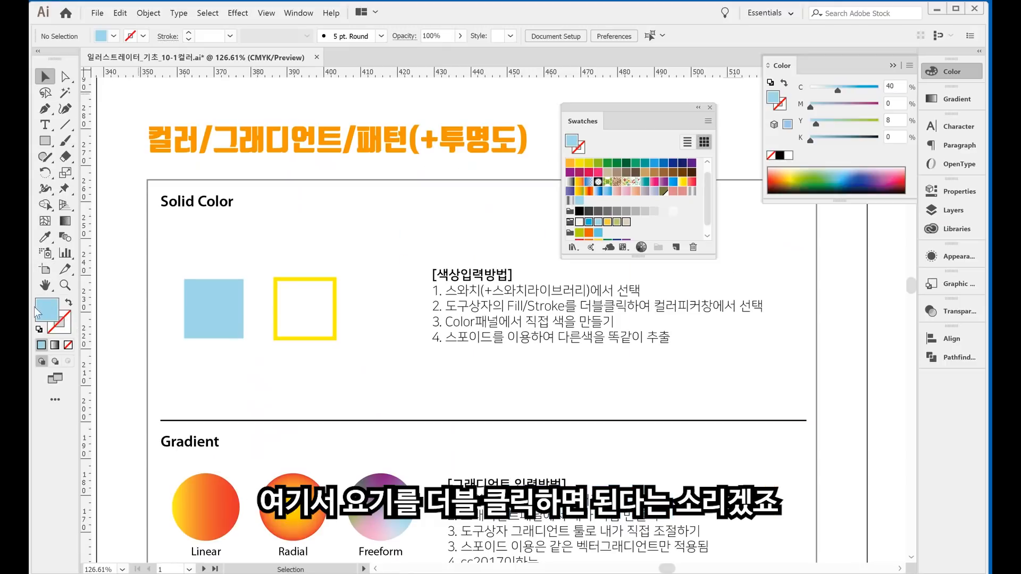
Open the Color Picker for the fill, pick the light blue 81CFE2, and briefly restrict the choices to web colours
{"action": "double_click", "coordinate": [42, 314]}
{"action": "left_click_drag", "start_coordinate": [407, 166], "coordinate": [213, 132]}
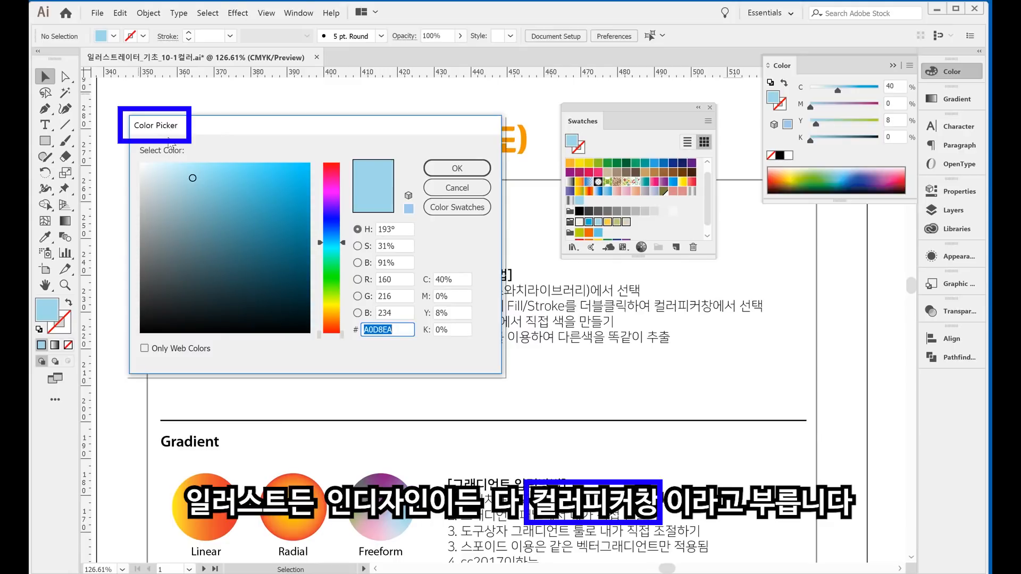
{"action": "mouse_move", "coordinate": [239, 221]}
{"action": "left_mouse_down"}
{"action": "mouse_move", "coordinate": [247, 212]}
{"action": "mouse_move", "coordinate": [262, 251]}
{"action": "mouse_move", "coordinate": [235, 200]}
{"action": "mouse_move", "coordinate": [276, 186]}
{"action": "mouse_move", "coordinate": [293, 191]}
{"action": "mouse_move", "coordinate": [214, 181]}
{"action": "left_mouse_up"}
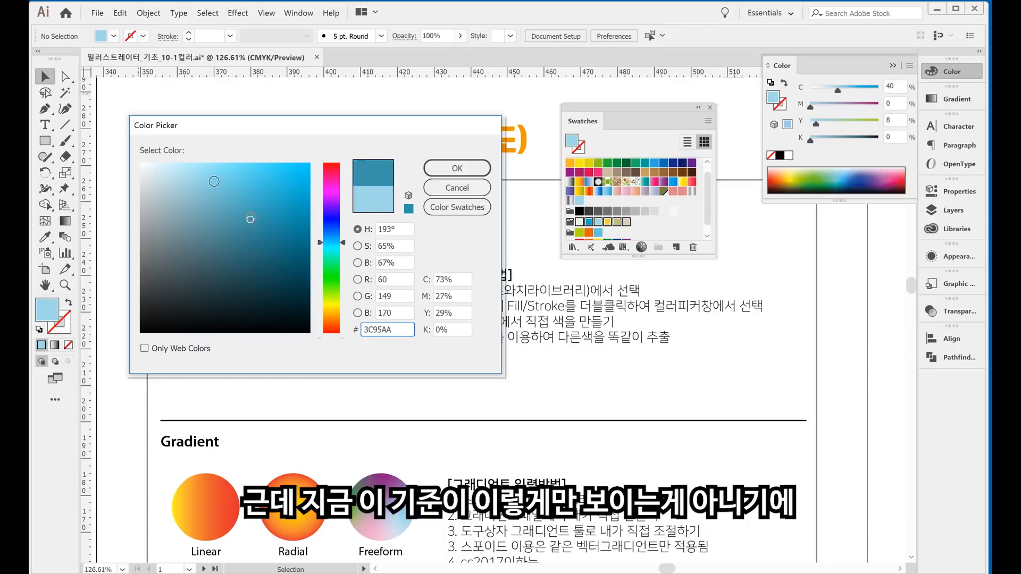
{"action": "left_click", "coordinate": [214, 181]}
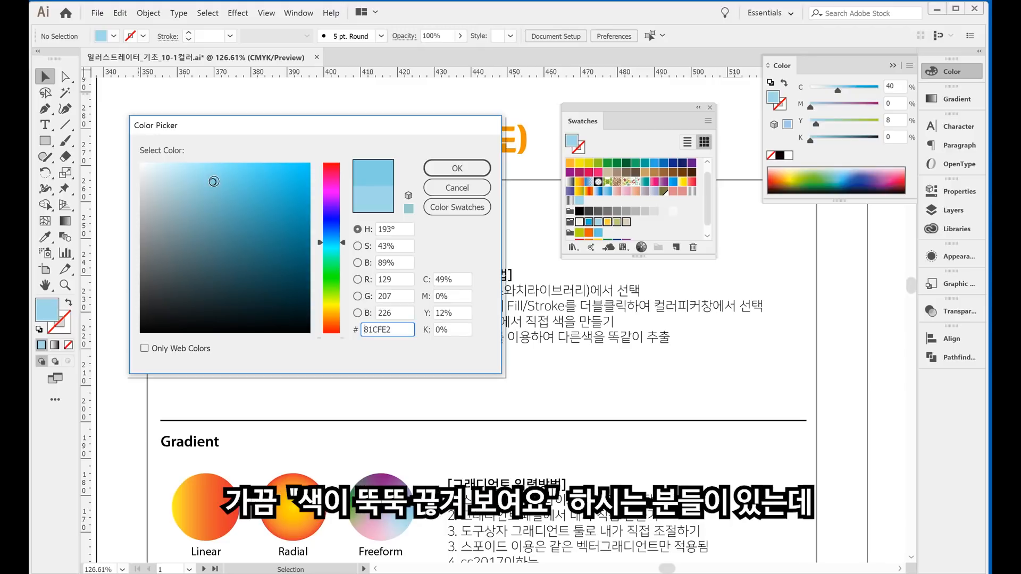
{"action": "left_click", "coordinate": [144, 349]}
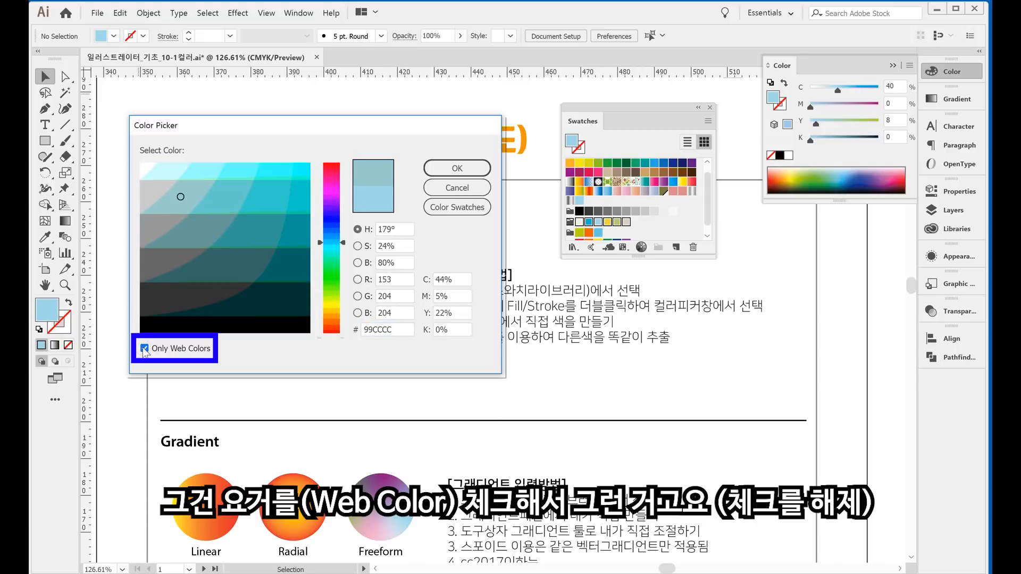
{"action": "left_click", "coordinate": [144, 348]}
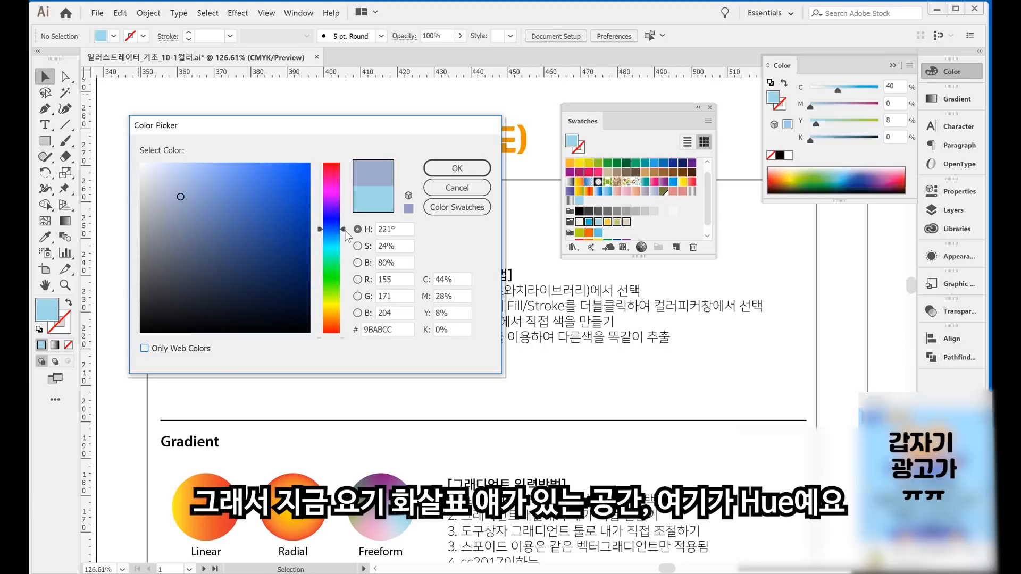
Shift the hue to green at 117° in the Color Picker and choose the dark green shade 132D12
{"action": "left_click_drag", "start_coordinate": [343, 230], "coordinate": [354, 266]}
{"action": "left_click", "coordinate": [331, 249]}
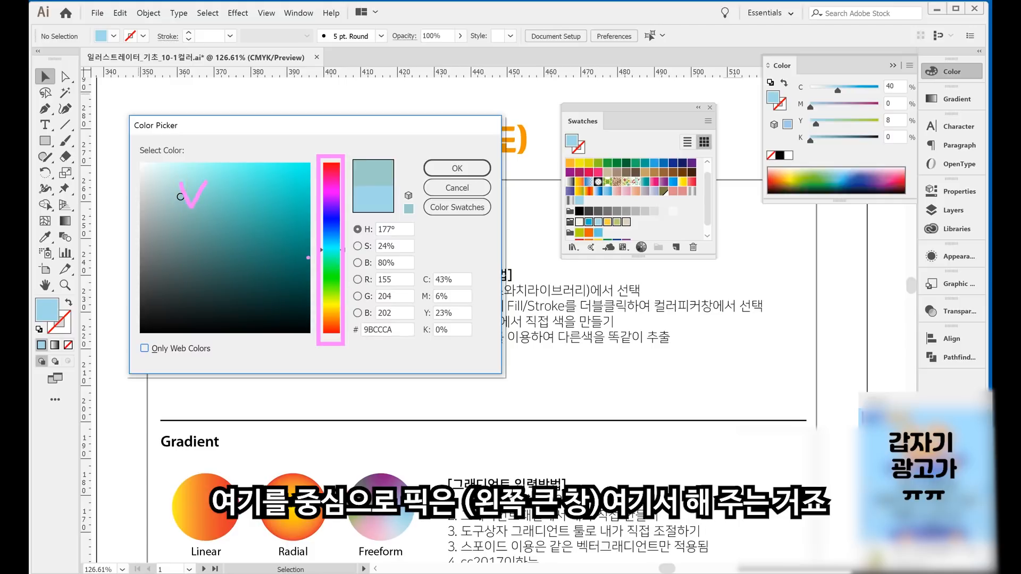
{"action": "left_click_drag", "start_coordinate": [340, 249], "coordinate": [348, 282]}
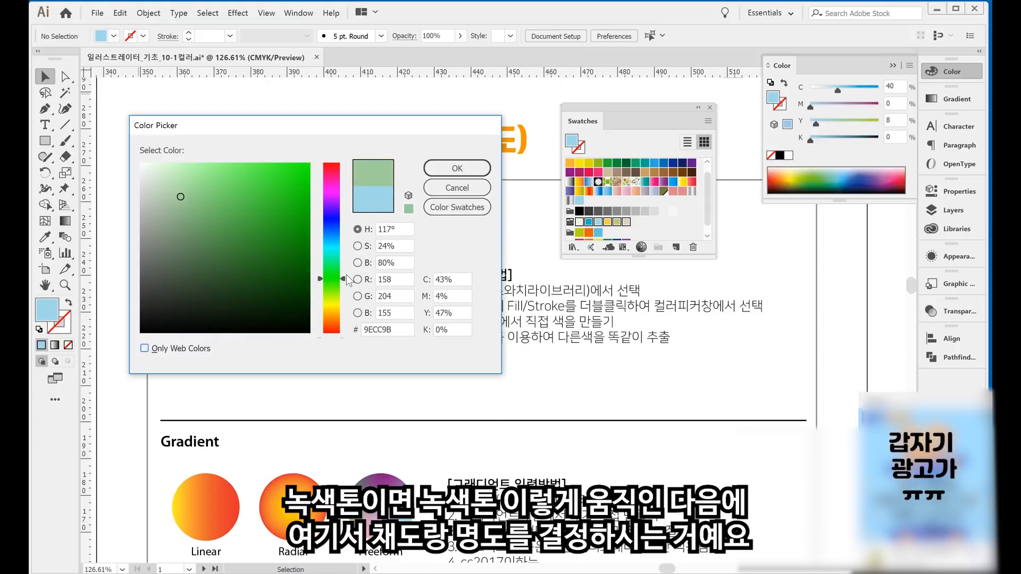
{"action": "left_click_drag", "start_coordinate": [277, 176], "coordinate": [243, 301]}
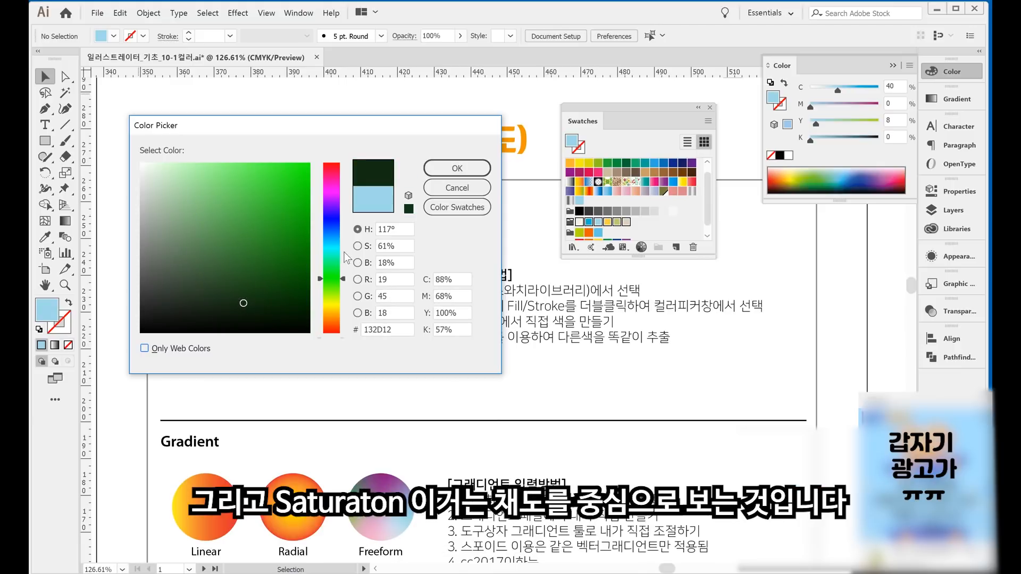
Base the Color Picker on saturation, choose a bright green, and try saturations of 5% and 92%
{"action": "left_click", "coordinate": [357, 246]}
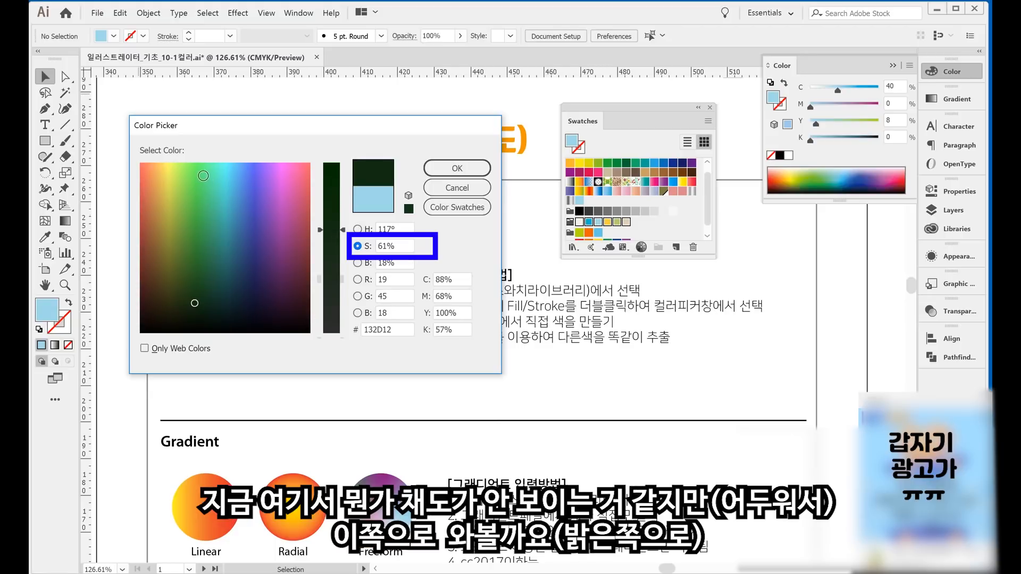
{"action": "left_click", "coordinate": [199, 174]}
{"action": "left_click_drag", "start_coordinate": [343, 230], "coordinate": [340, 322]}
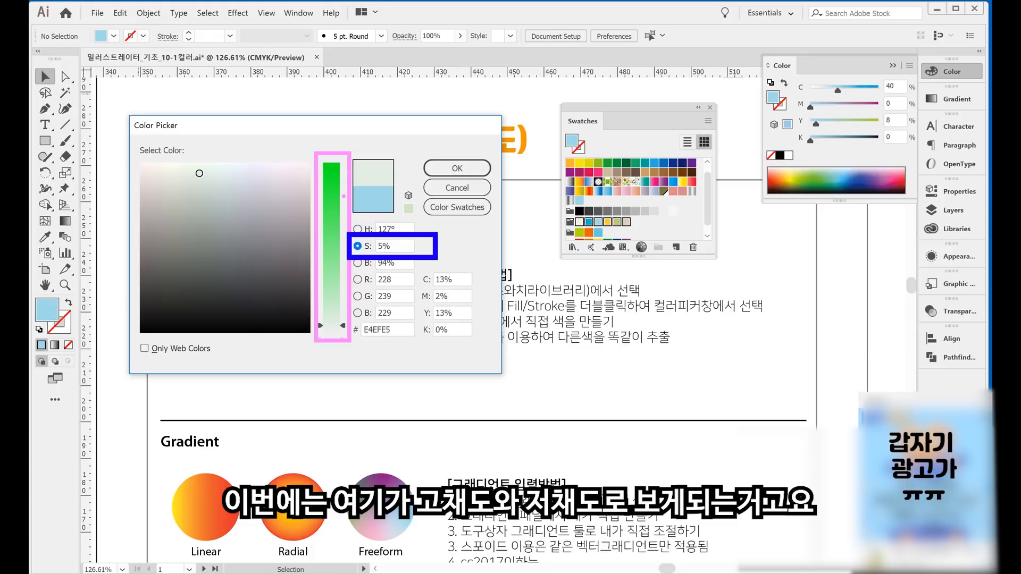
{"action": "left_click_drag", "start_coordinate": [343, 326], "coordinate": [344, 175]}
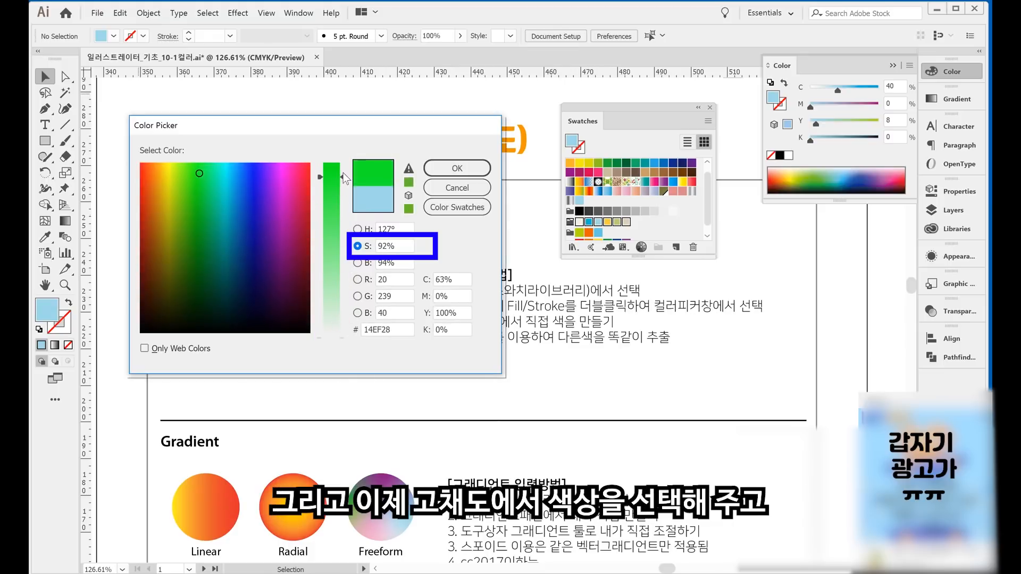
Sample blue, dark green and teal tones at high saturation, and finish on pure blue 0000D6 at 100% saturation
{"action": "left_click", "coordinate": [201, 183]}
{"action": "left_click", "coordinate": [258, 177]}
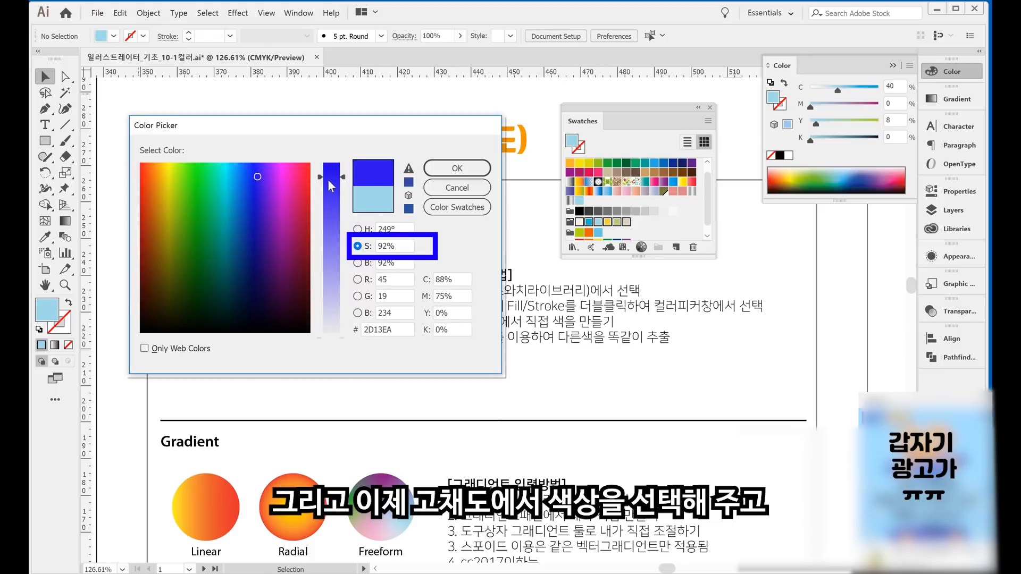
{"action": "left_click_drag", "start_coordinate": [225, 292], "coordinate": [191, 311]}
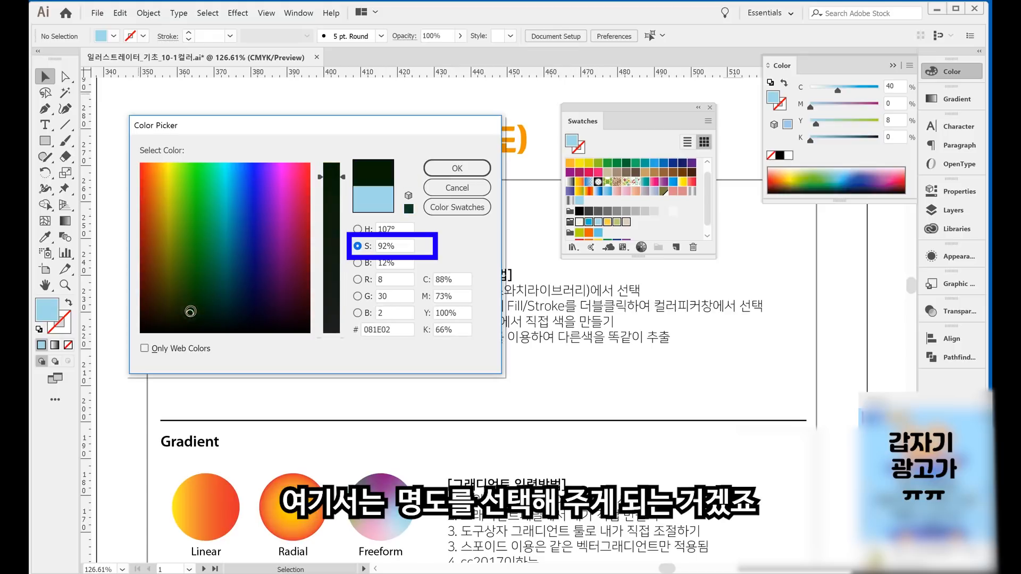
{"action": "left_click", "coordinate": [218, 279]}
{"action": "left_click", "coordinate": [247, 296]}
{"action": "left_click", "coordinate": [225, 243]}
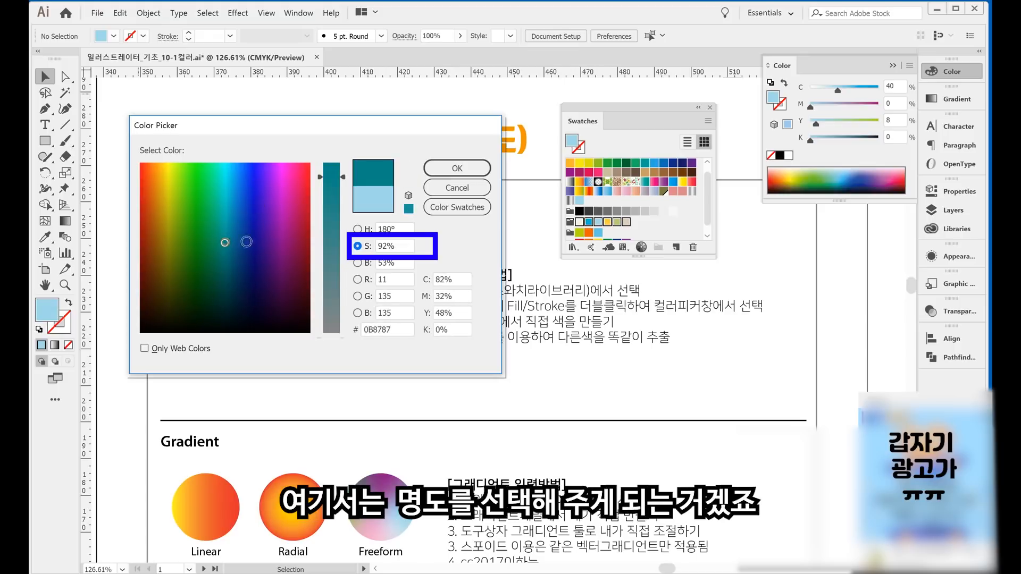
{"action": "mouse_move", "coordinate": [330, 177]}
{"action": "left_mouse_down"}
{"action": "mouse_move", "coordinate": [332, 297]}
{"action": "mouse_move", "coordinate": [335, 215]}
{"action": "mouse_move", "coordinate": [348, 362]}
{"action": "mouse_move", "coordinate": [331, 158]}
{"action": "left_mouse_up"}
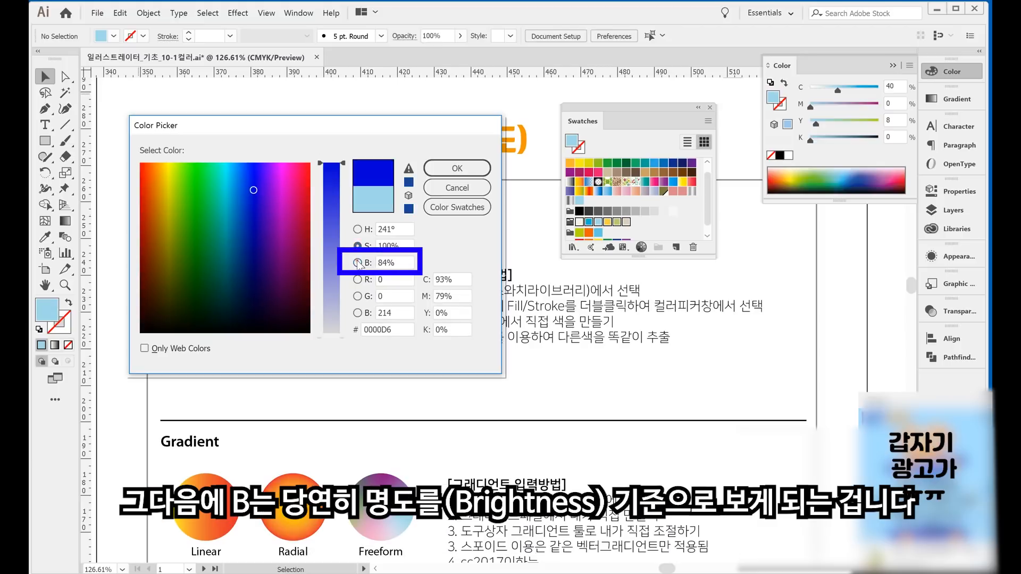
Base the Color Picker on brightness, lower the brightness to 56%, and choose the muted blue 29658E
{"action": "left_click", "coordinate": [358, 263]}
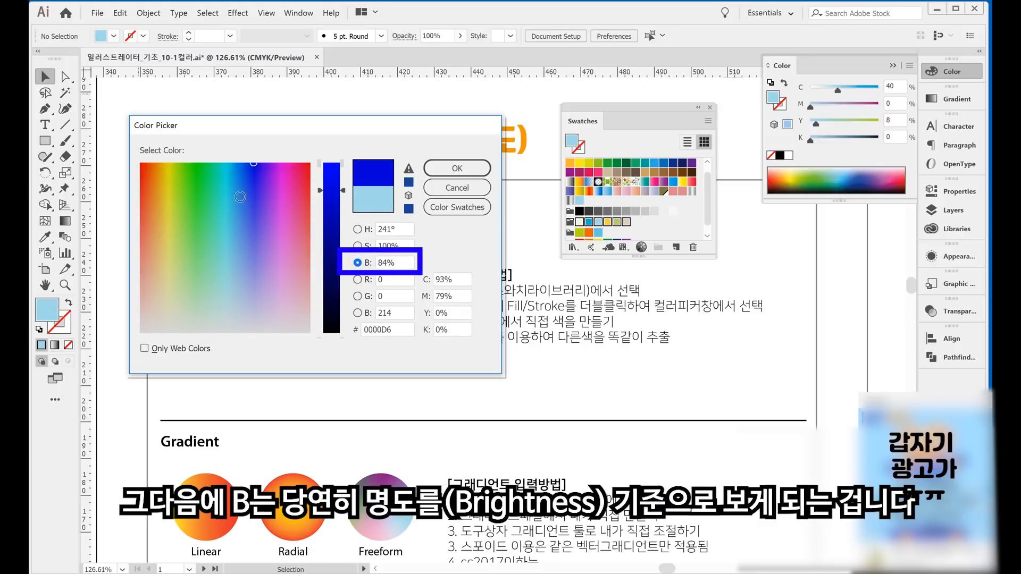
{"action": "left_click_drag", "start_coordinate": [241, 196], "coordinate": [194, 193]}
{"action": "left_click", "coordinate": [202, 202]}
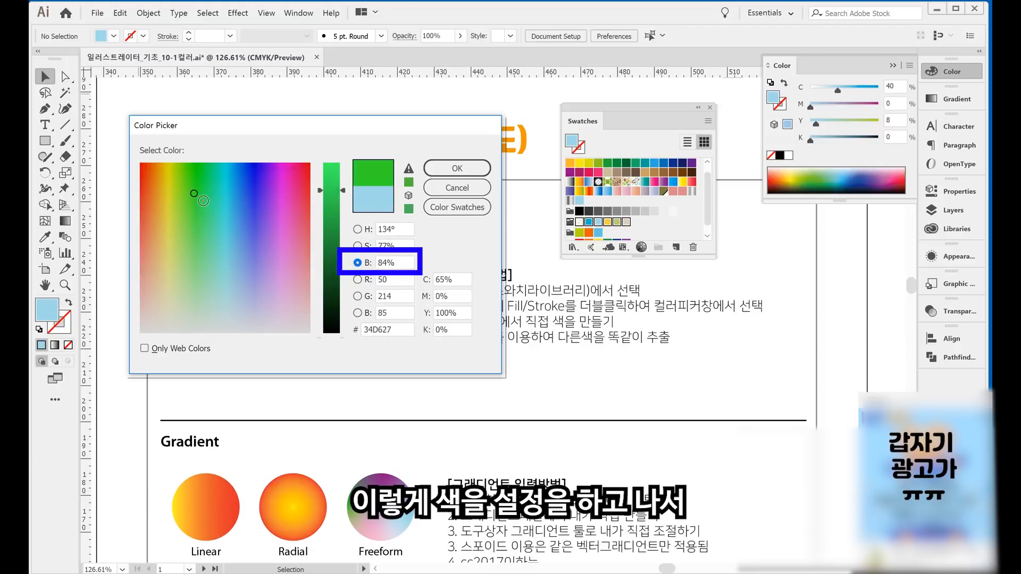
{"action": "mouse_move", "coordinate": [343, 189]}
{"action": "left_mouse_down"}
{"action": "mouse_move", "coordinate": [343, 301]}
{"action": "mouse_move", "coordinate": [343, 185]}
{"action": "mouse_move", "coordinate": [341, 250]}
{"action": "mouse_move", "coordinate": [327, 249]}
{"action": "left_mouse_up"}
{"action": "left_click", "coordinate": [237, 201]}
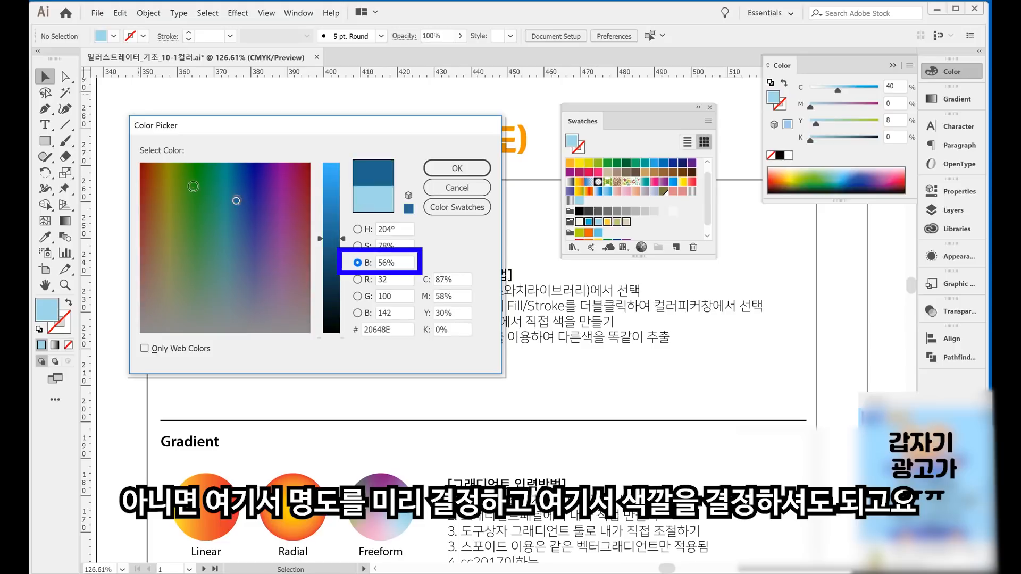
{"action": "left_click", "coordinate": [192, 185]}
{"action": "left_click", "coordinate": [176, 241]}
{"action": "left_click", "coordinate": [237, 212]}
Compare the Color Picker's red, green and blue component views and choose the light green A0DB4D
{"action": "left_click", "coordinate": [358, 279]}
{"action": "left_click", "coordinate": [358, 296]}
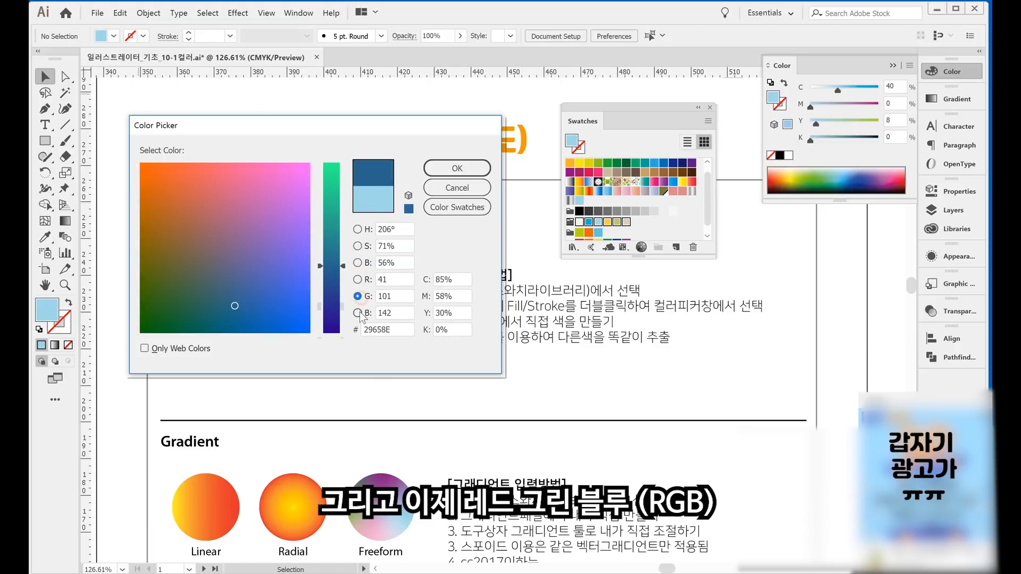
{"action": "left_click", "coordinate": [358, 313]}
{"action": "left_click", "coordinate": [357, 279]}
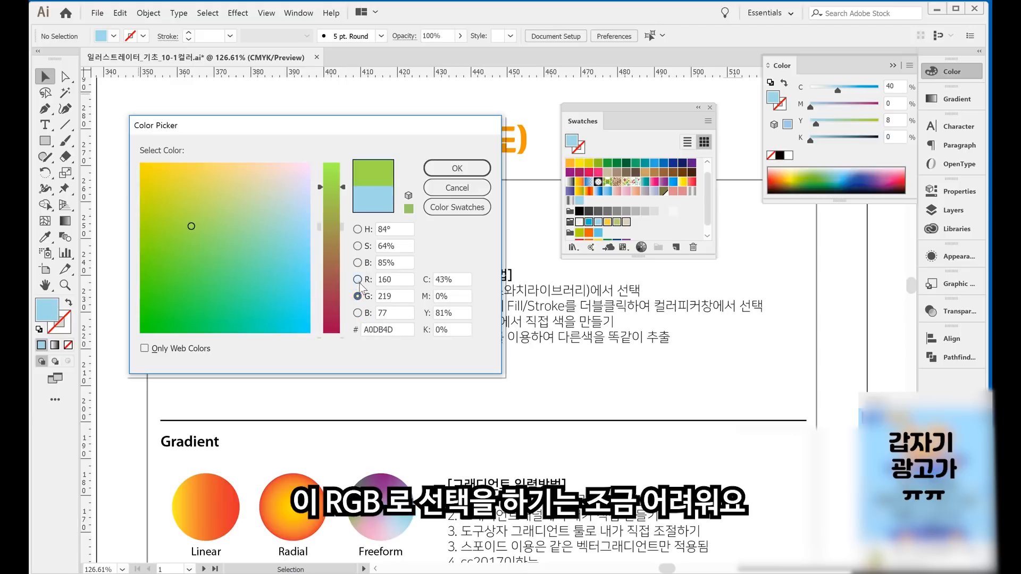
{"action": "left_click", "coordinate": [357, 279]}
{"action": "left_click", "coordinate": [357, 296]}
{"action": "left_click", "coordinate": [358, 313]}
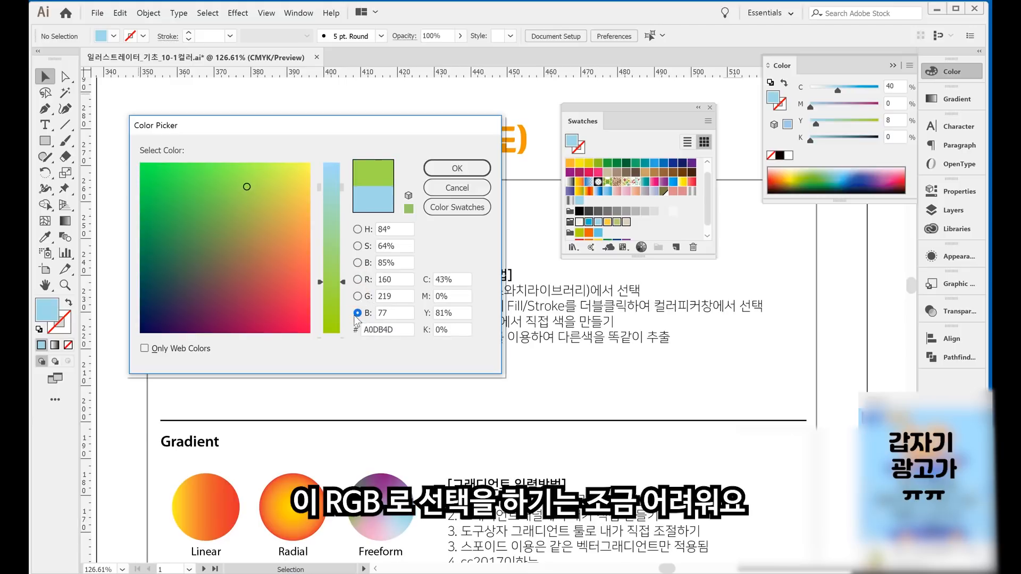
Compare the hue, saturation and brightness views, return to hue, and accept light green A0DB4D as the fill
{"action": "left_click", "coordinate": [357, 229]}
{"action": "left_click", "coordinate": [358, 245]}
{"action": "left_click", "coordinate": [357, 263]}
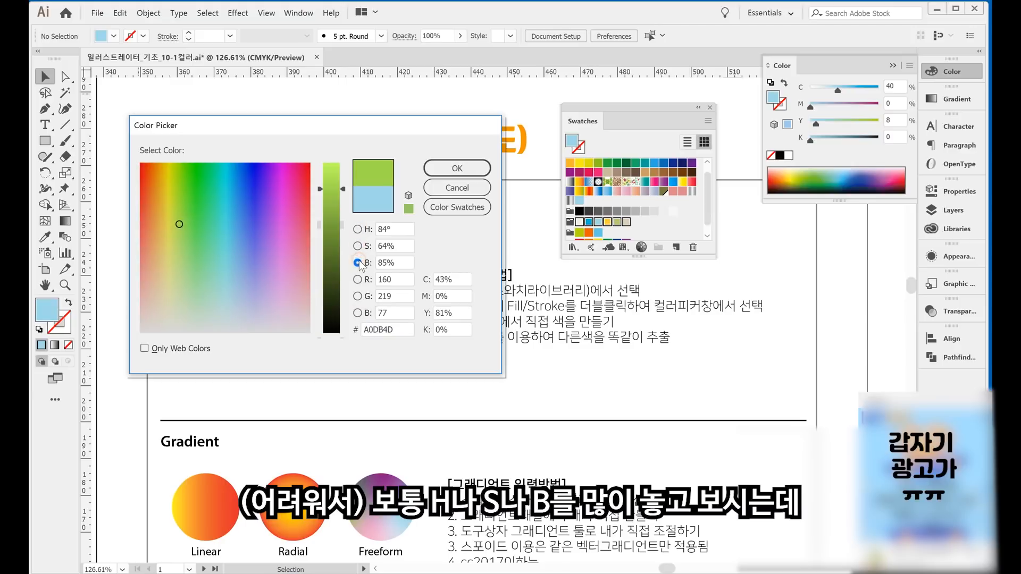
{"action": "left_click", "coordinate": [357, 230]}
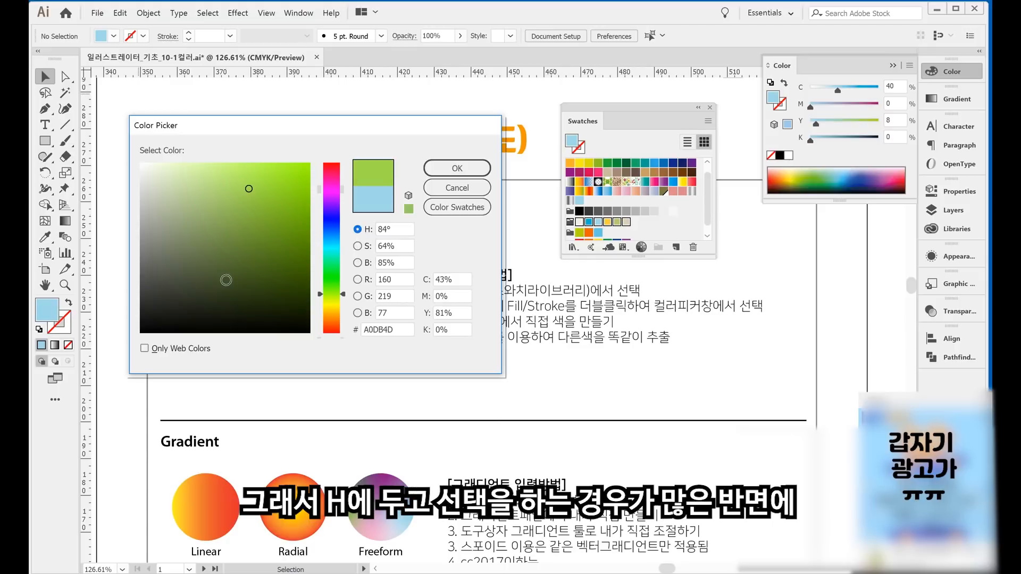
{"action": "left_click", "coordinate": [358, 247]}
{"action": "left_click", "coordinate": [358, 263]}
{"action": "left_click", "coordinate": [360, 246]}
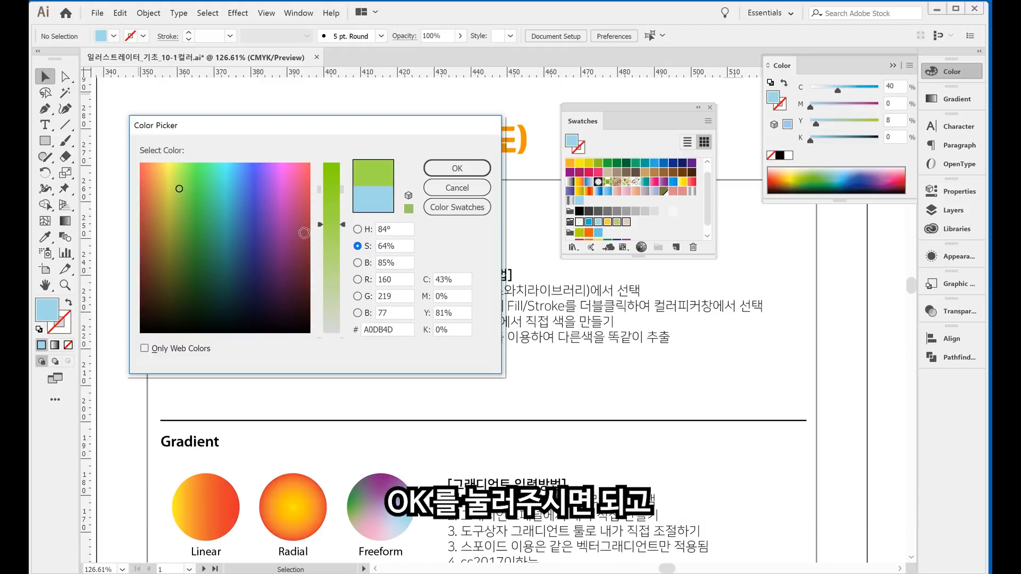
{"action": "left_click", "coordinate": [357, 229]}
{"action": "left_click", "coordinate": [451, 169]}
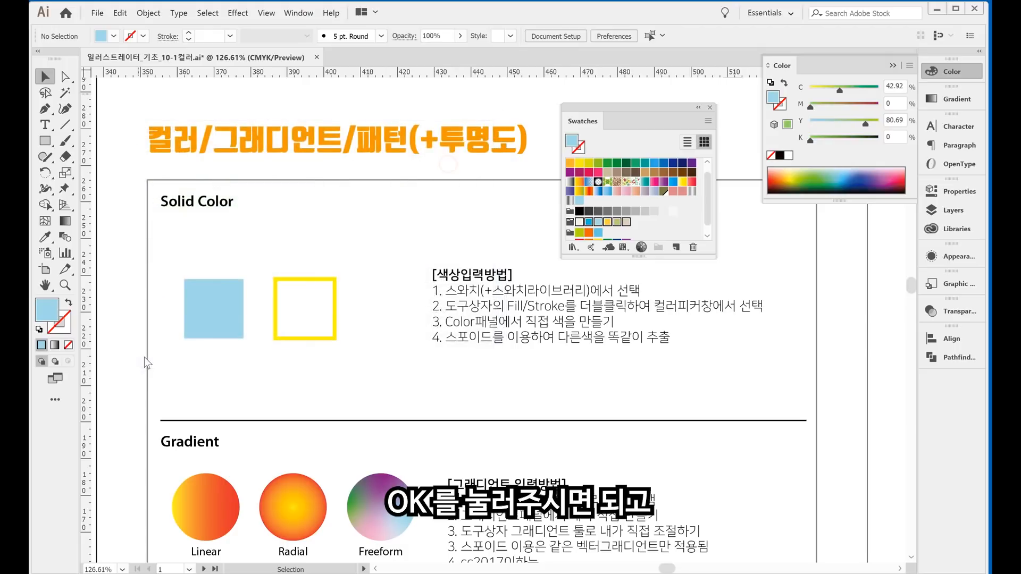
Change the fill to dark green 5A7A27 in the Color Picker, going over its CMYK, RGB and hex values before accepting
{"action": "double_click", "coordinate": [42, 322]}
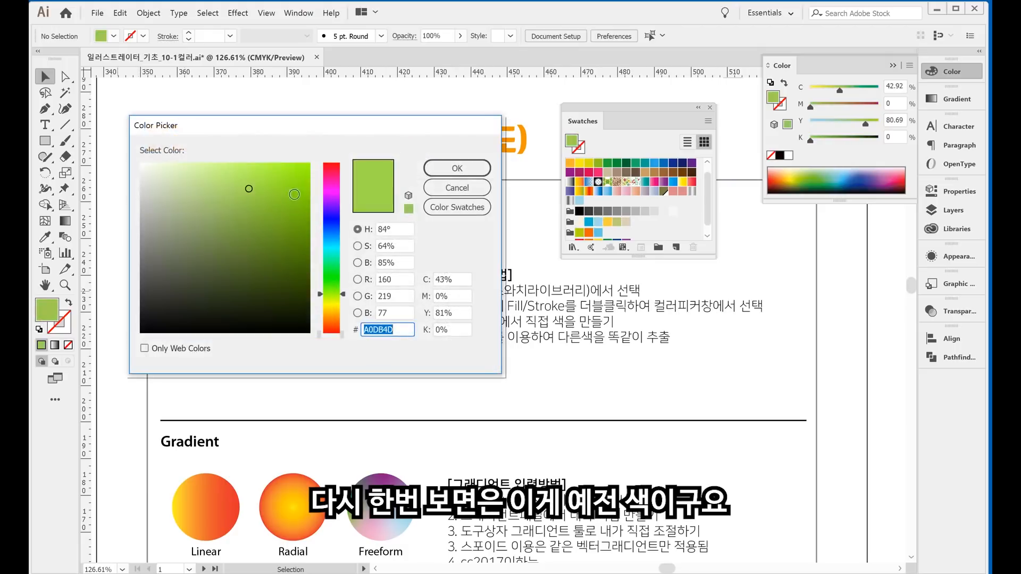
{"action": "left_click", "coordinate": [255, 251]}
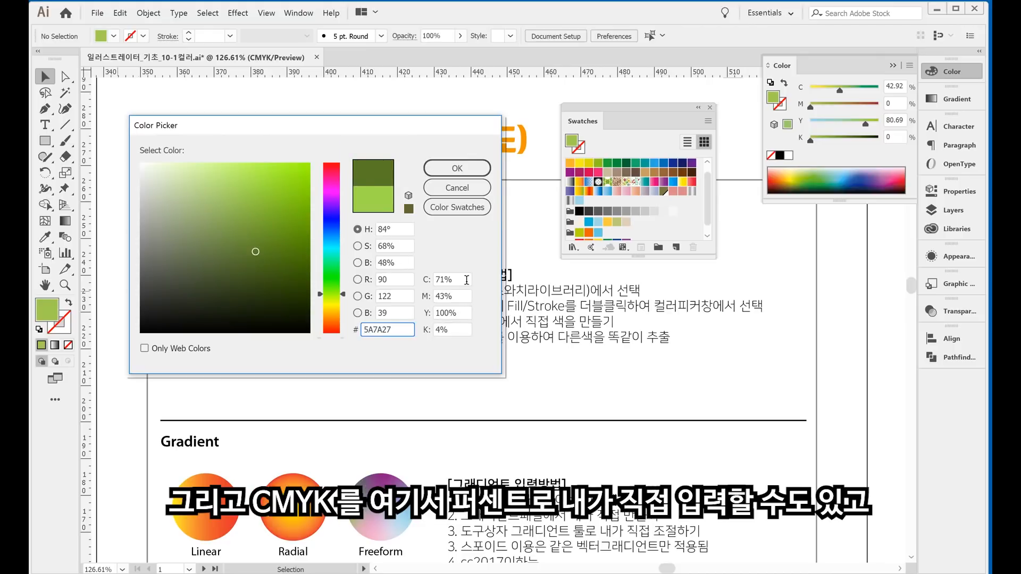
{"action": "mouse_move", "coordinate": [468, 279]}
{"action": "left_mouse_down"}
{"action": "mouse_move", "coordinate": [417, 285]}
{"action": "mouse_move", "coordinate": [409, 303]}
{"action": "left_mouse_up"}
{"action": "mouse_move", "coordinate": [467, 315]}
{"action": "left_mouse_down"}
{"action": "mouse_move", "coordinate": [424, 320]}
{"action": "mouse_move", "coordinate": [406, 344]}
{"action": "left_mouse_up"}
{"action": "left_click_drag", "start_coordinate": [394, 280], "coordinate": [363, 283]}
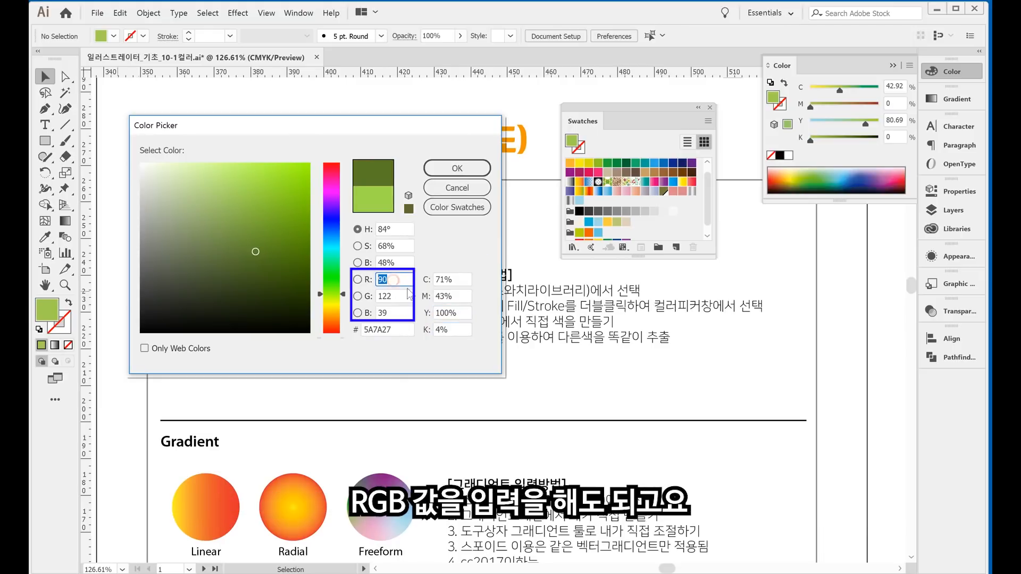
{"action": "mouse_move", "coordinate": [403, 312]}
{"action": "left_mouse_down"}
{"action": "mouse_move", "coordinate": [357, 315]}
{"action": "mouse_move", "coordinate": [352, 333]}
{"action": "left_mouse_up"}
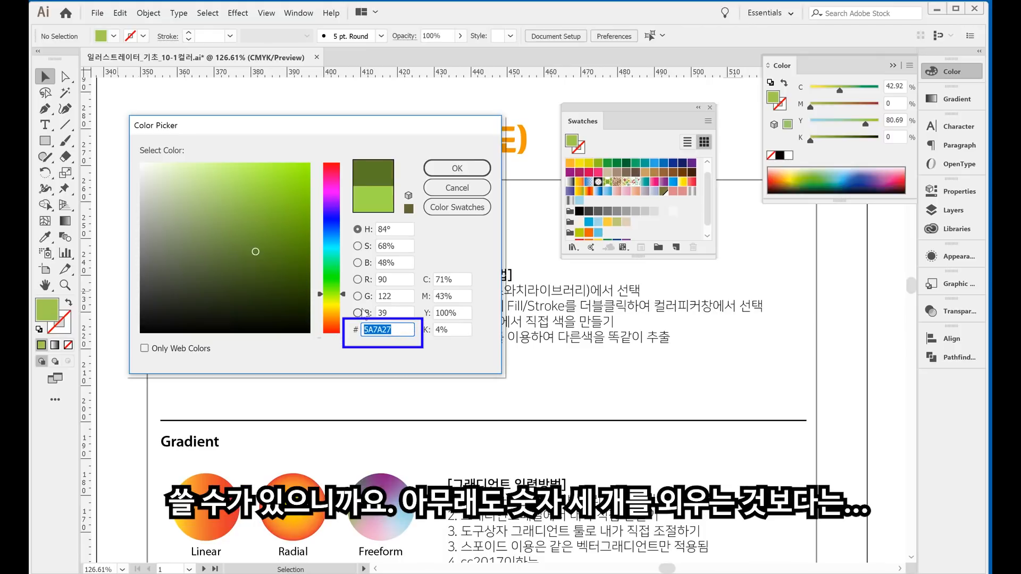
{"action": "left_click", "coordinate": [390, 280]}
{"action": "left_click", "coordinate": [390, 297]}
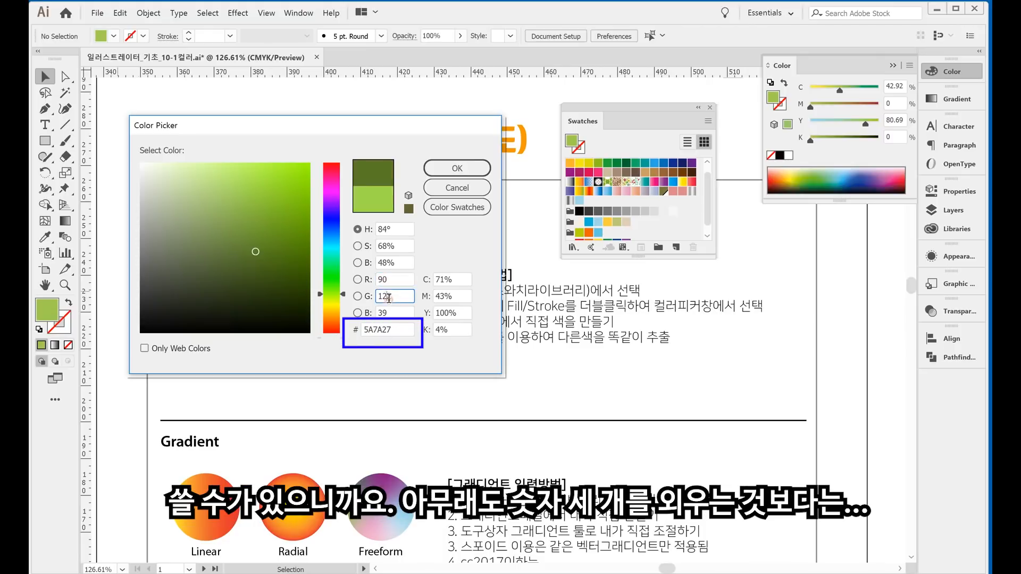
{"action": "left_click", "coordinate": [389, 314]}
{"action": "left_click", "coordinate": [398, 330]}
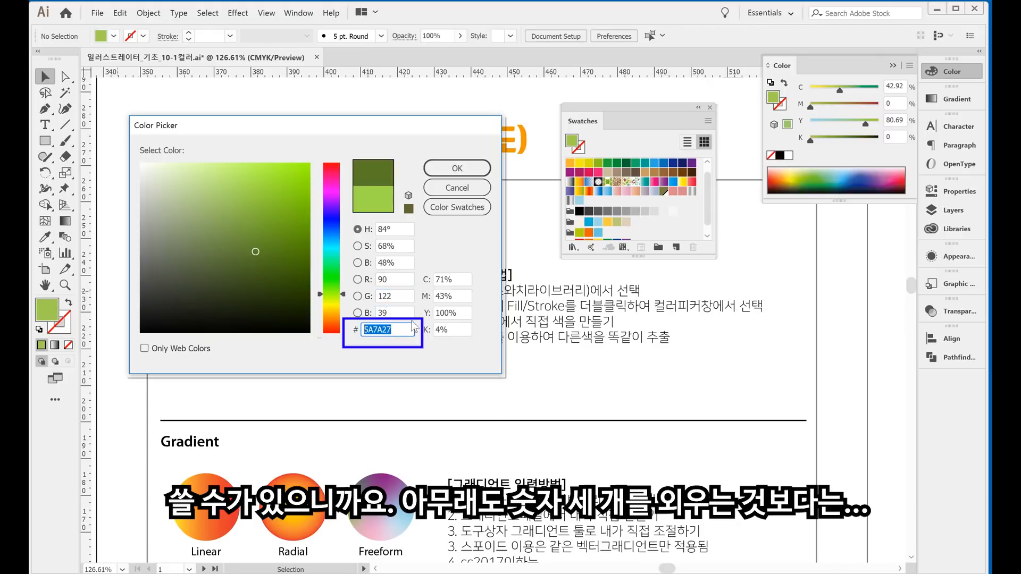
{"action": "left_click", "coordinate": [458, 169]}
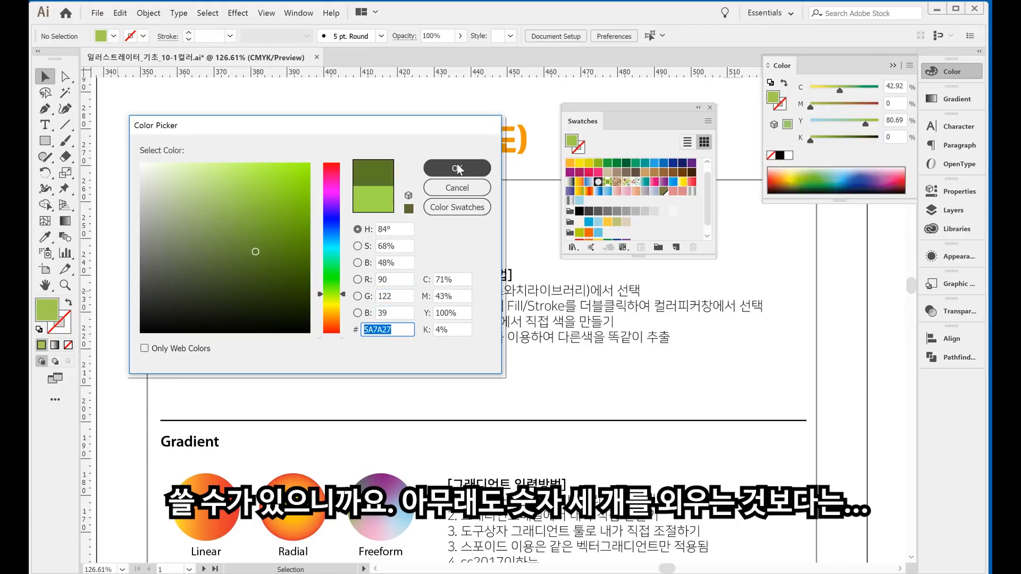
Make the stroke active, open its Color Picker, and close the dialog
{"action": "left_click", "coordinate": [67, 317]}
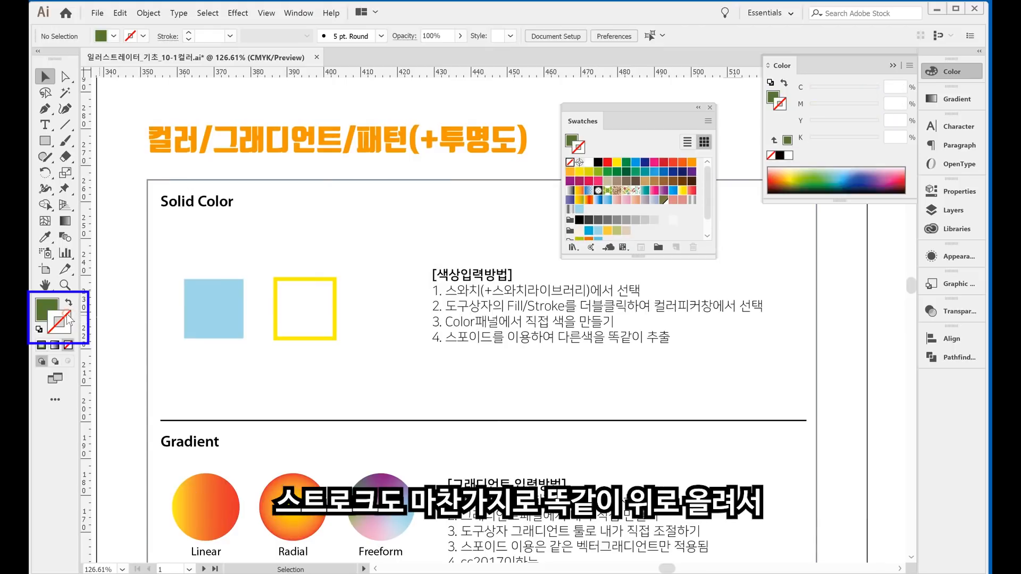
{"action": "double_click", "coordinate": [69, 319]}
{"action": "left_click", "coordinate": [469, 166]}
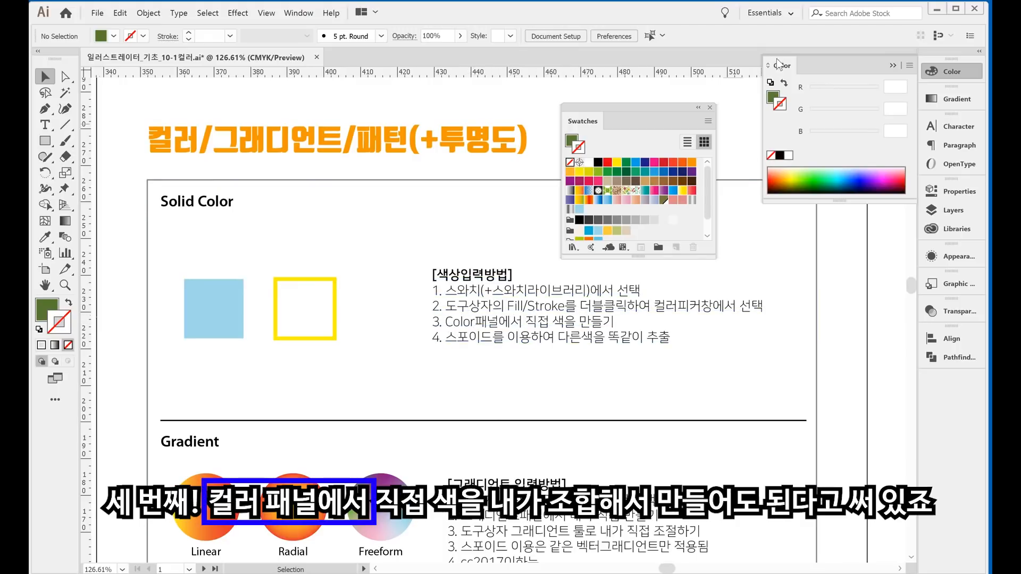
Float the Color panel near the selected solid square and go through its C, M, Y and K value fields
{"action": "left_click_drag", "start_coordinate": [781, 65], "coordinate": [675, 276]}
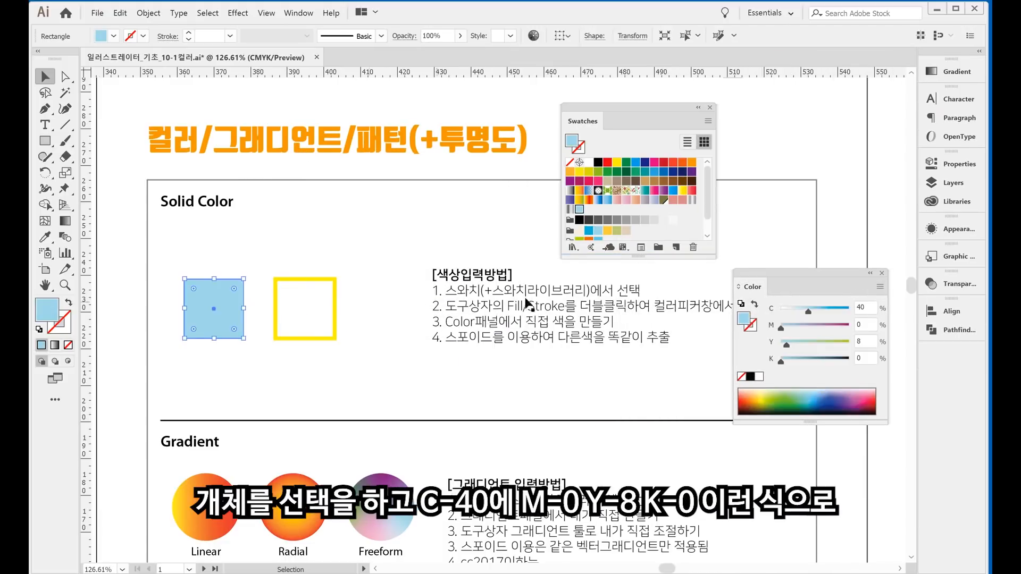
{"action": "left_click_drag", "start_coordinate": [780, 272], "coordinate": [432, 221]}
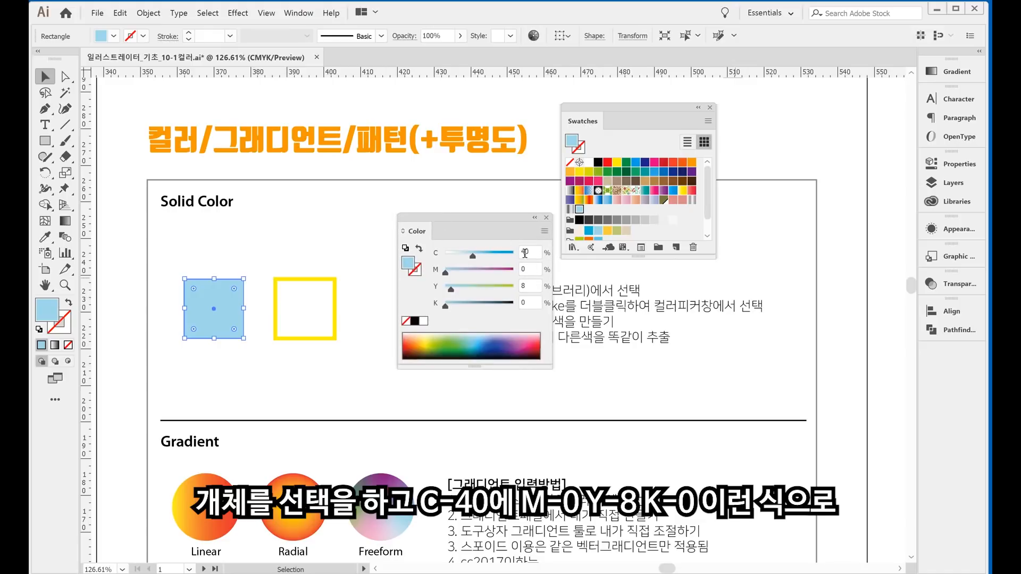
{"action": "left_click", "coordinate": [532, 251]}
{"action": "left_click", "coordinate": [531, 269]}
{"action": "left_click", "coordinate": [525, 287]}
{"action": "left_click", "coordinate": [529, 300]}
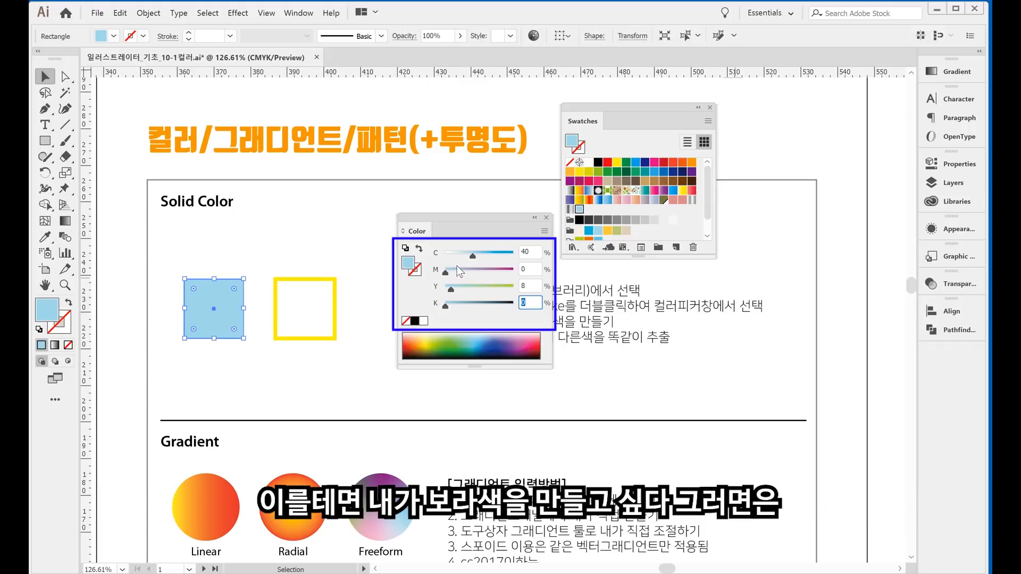
Mix a purple fill for the solid square with M=58, and turn it into deep green with C=100 M=0 Y=62 K=6
{"action": "left_click_drag", "start_coordinate": [450, 273], "coordinate": [485, 275]}
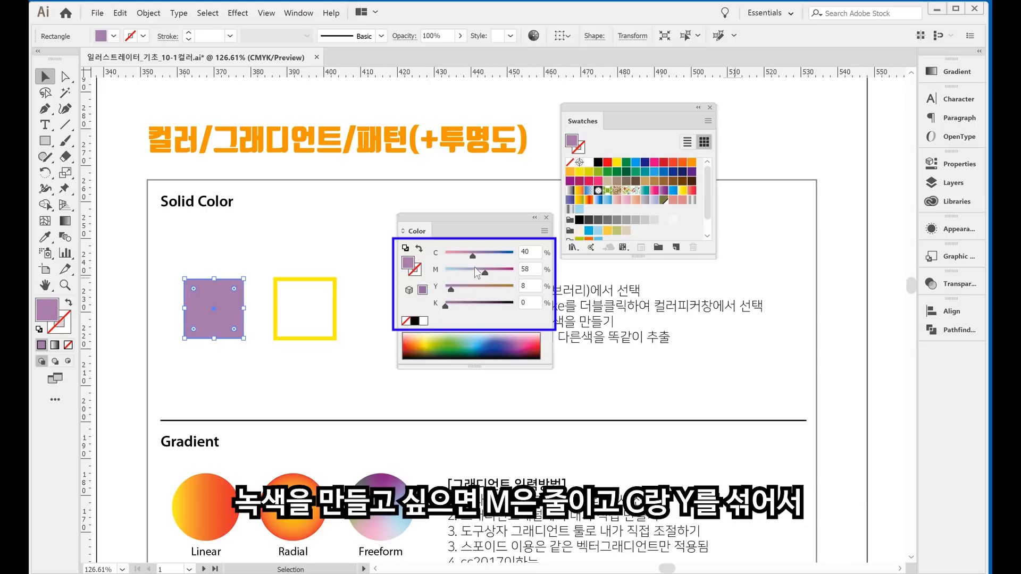
{"action": "left_click_drag", "start_coordinate": [483, 272], "coordinate": [486, 296]}
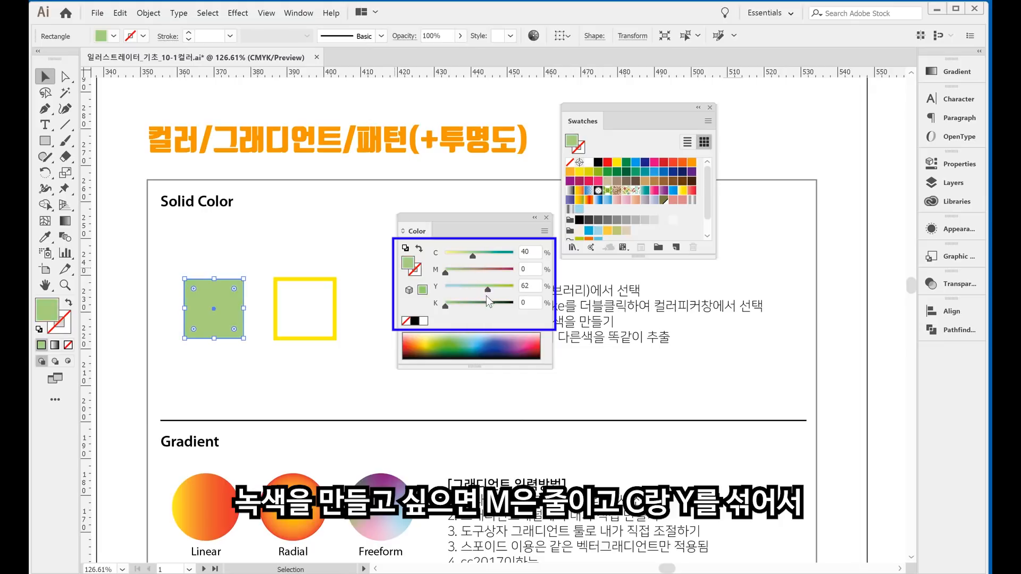
{"action": "left_click_drag", "start_coordinate": [472, 256], "coordinate": [496, 256]}
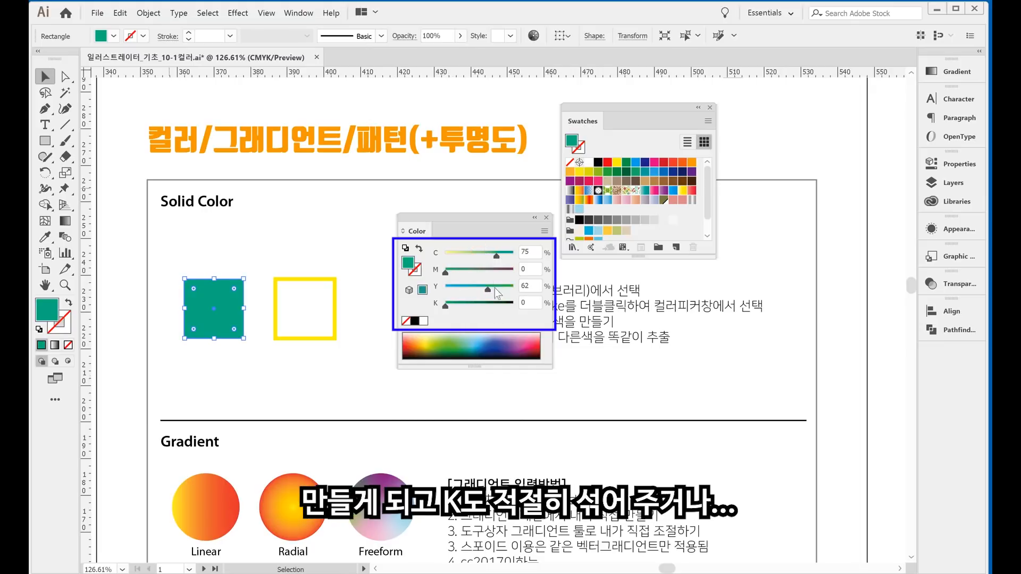
{"action": "mouse_move", "coordinate": [451, 306]}
{"action": "left_mouse_down"}
{"action": "mouse_move", "coordinate": [464, 310]}
{"action": "mouse_move", "coordinate": [451, 309]}
{"action": "left_mouse_up"}
{"action": "left_click_drag", "start_coordinate": [496, 255], "coordinate": [514, 255]}
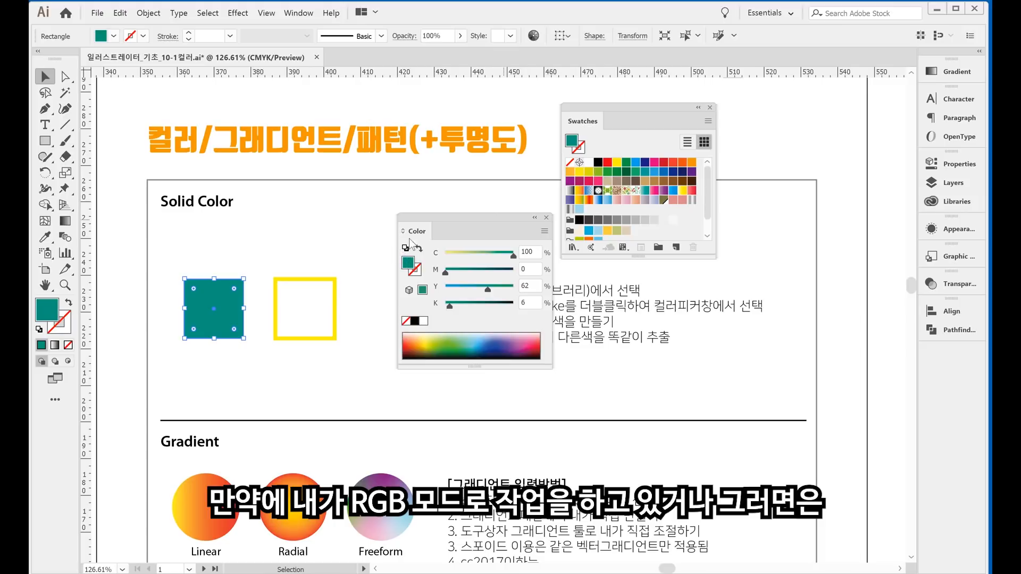
Switch the Color panel's mode for the solid square to RGB and on to Grayscale, checking the list of modes again
{"action": "left_click", "coordinate": [545, 232]}
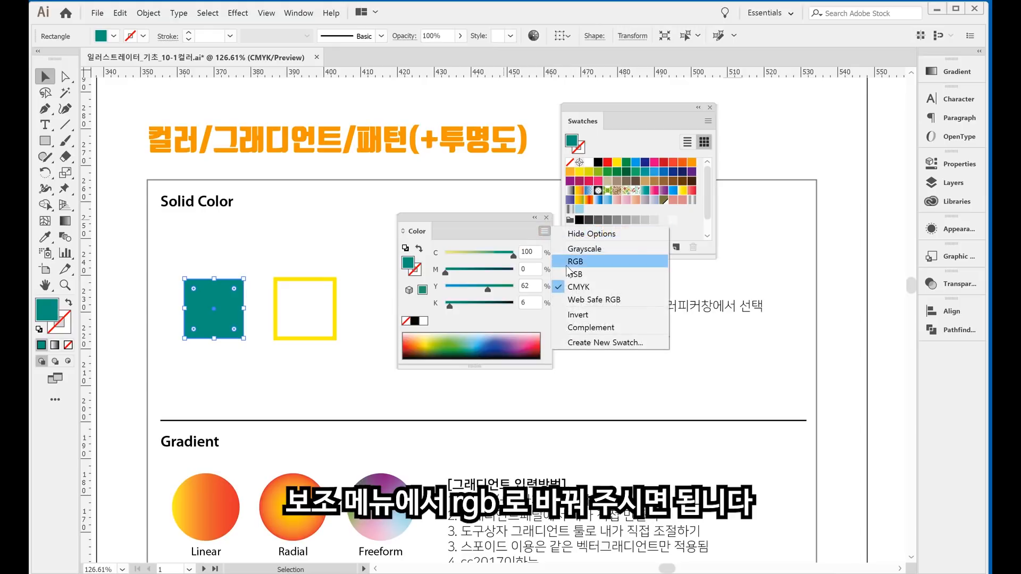
{"action": "left_click", "coordinate": [579, 260]}
{"action": "left_click", "coordinate": [544, 233]}
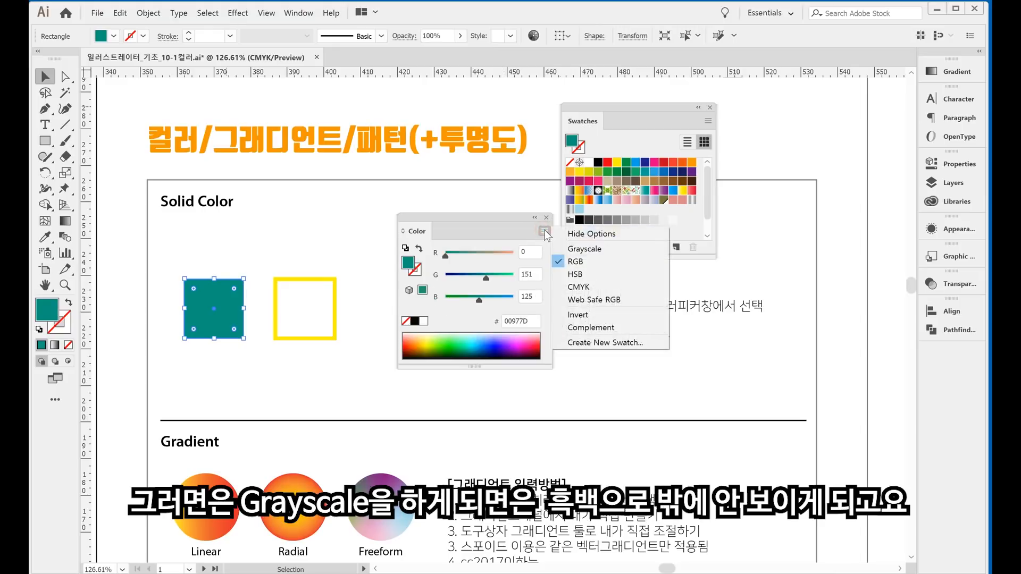
{"action": "left_click", "coordinate": [592, 250]}
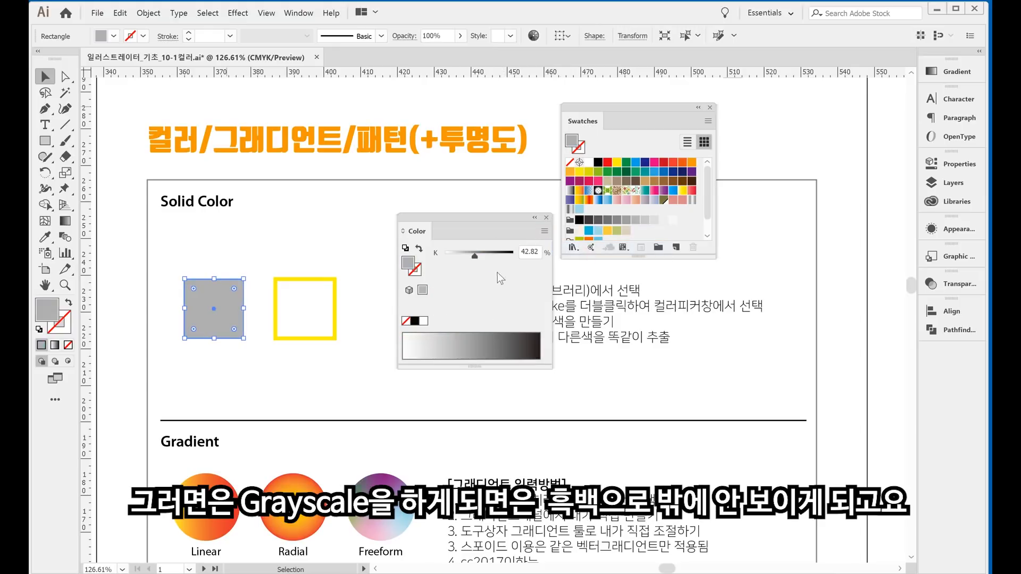
{"action": "left_click", "coordinate": [544, 232]}
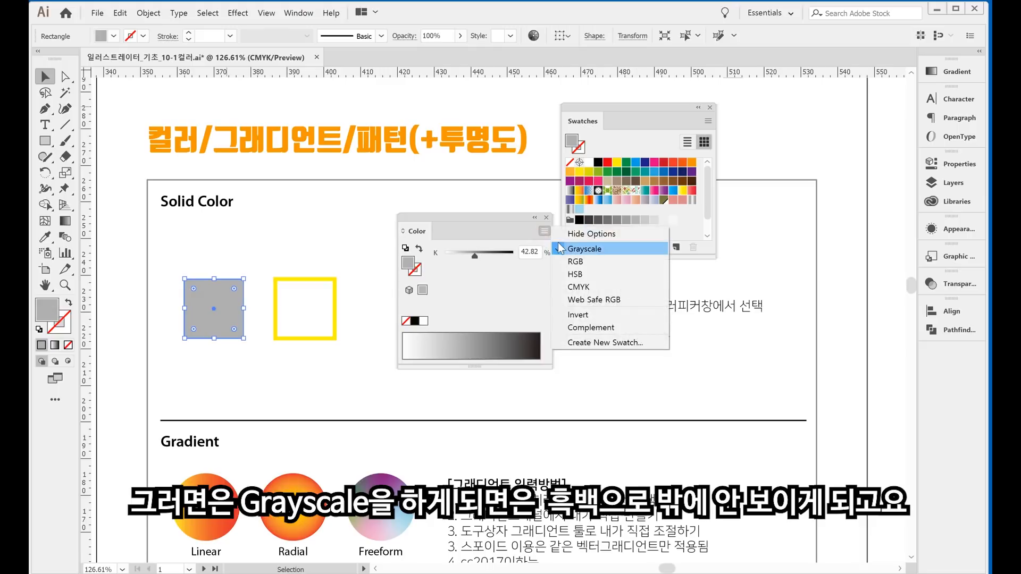
{"action": "left_click", "coordinate": [520, 230]}
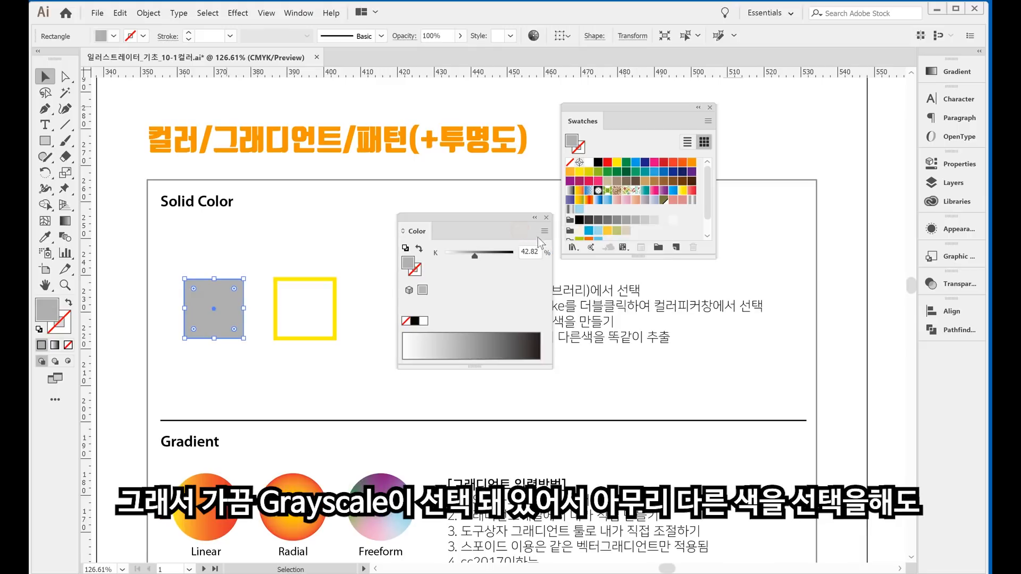
{"action": "left_click", "coordinate": [544, 233]}
{"action": "left_click", "coordinate": [570, 252]}
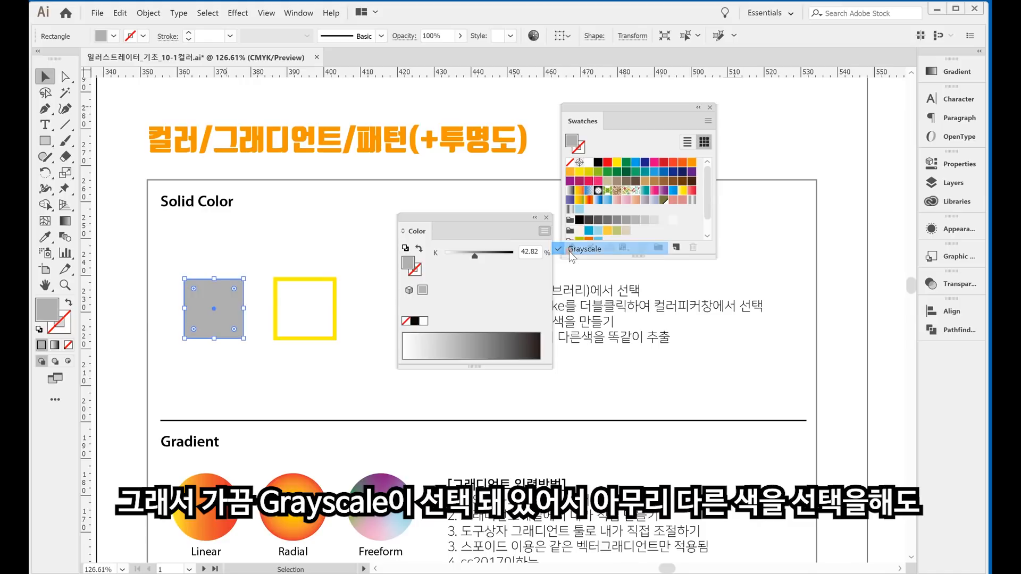
Choose another colour for the square's fill in the Color Picker while in Grayscale mode, giving a K=47.85 grey
{"action": "double_click", "coordinate": [45, 314]}
{"action": "left_click_drag", "start_coordinate": [270, 200], "coordinate": [251, 221]}
{"action": "left_click", "coordinate": [436, 170]}
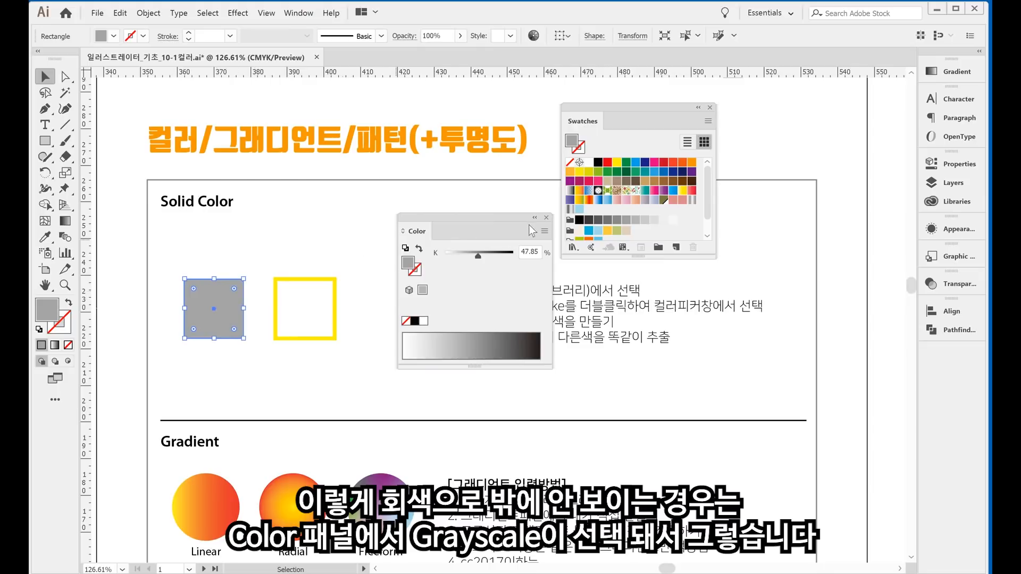
Change the colour mode to RGB and on to CMYK, and sample a purple fill of C=65.1 M=81.57 Y=0 K=0 from the spectrum
{"action": "left_click", "coordinate": [544, 230]}
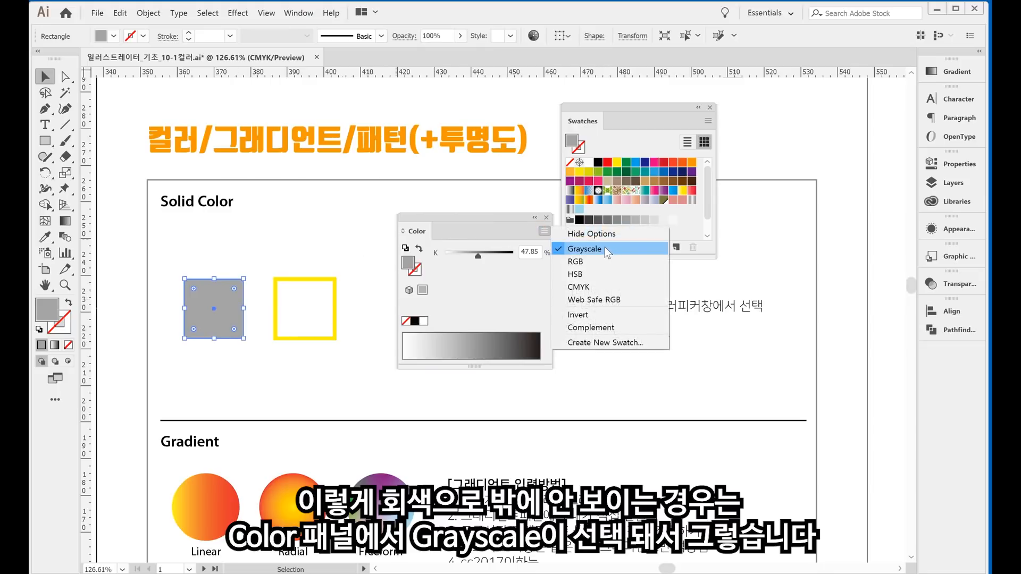
{"action": "left_click", "coordinate": [604, 263]}
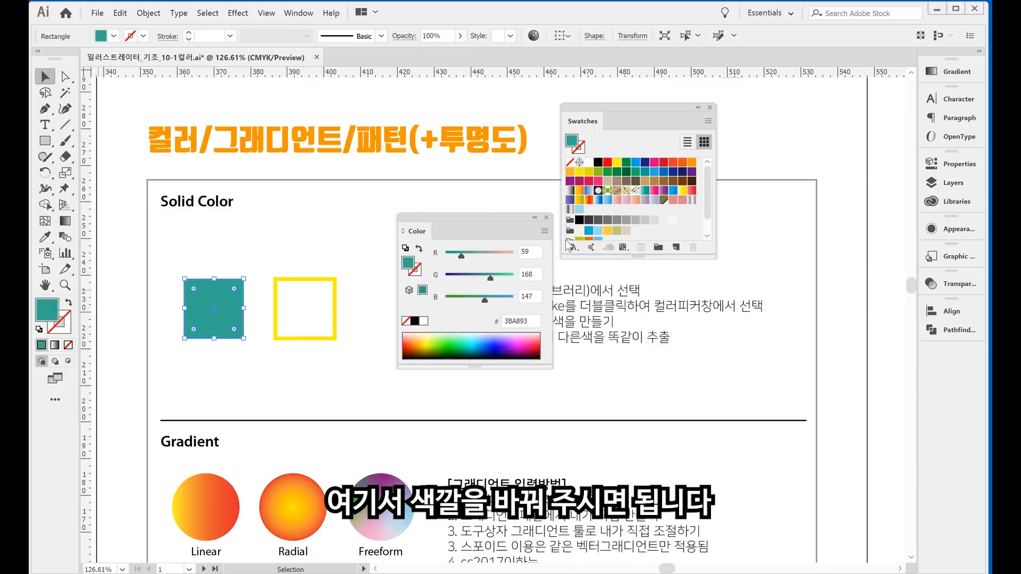
{"action": "left_click", "coordinate": [544, 231]}
{"action": "left_click", "coordinate": [566, 289]}
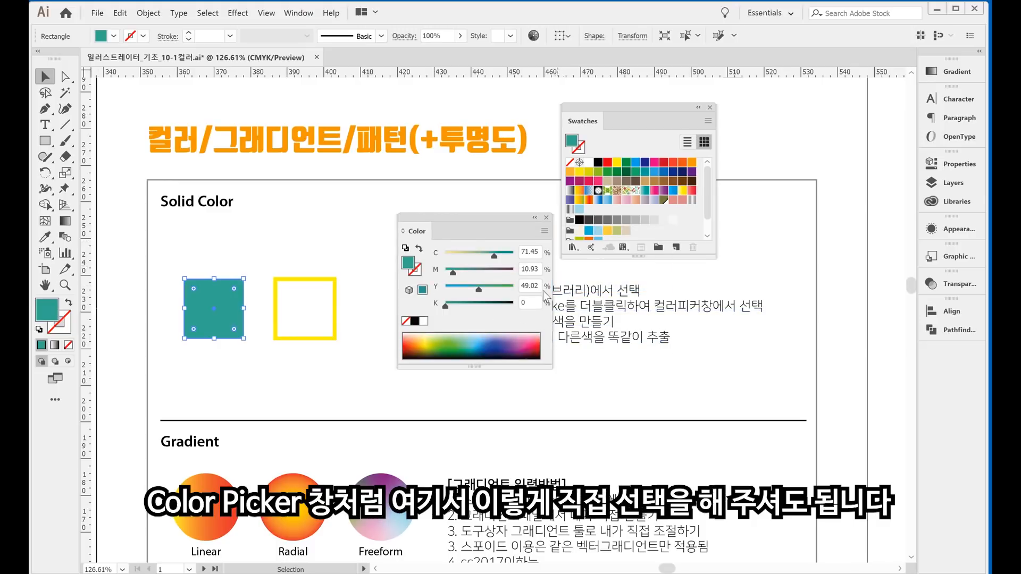
{"action": "left_click", "coordinate": [450, 335]}
{"action": "left_click_drag", "start_coordinate": [456, 345], "coordinate": [513, 341]}
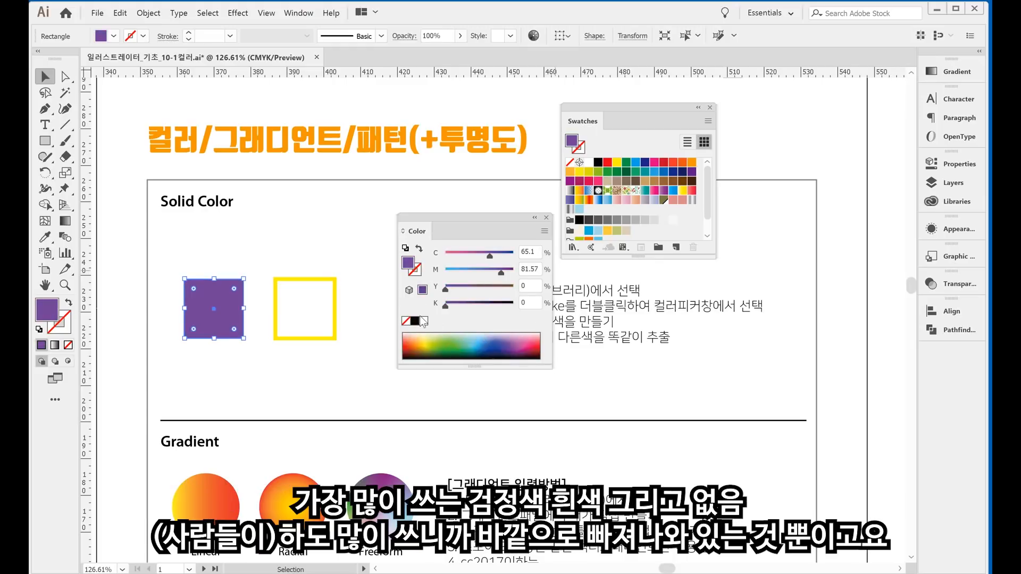
Try the Color panel's quick black, white and None fills on the solid square, ending with black
{"action": "left_click", "coordinate": [415, 321]}
{"action": "left_click", "coordinate": [424, 321]}
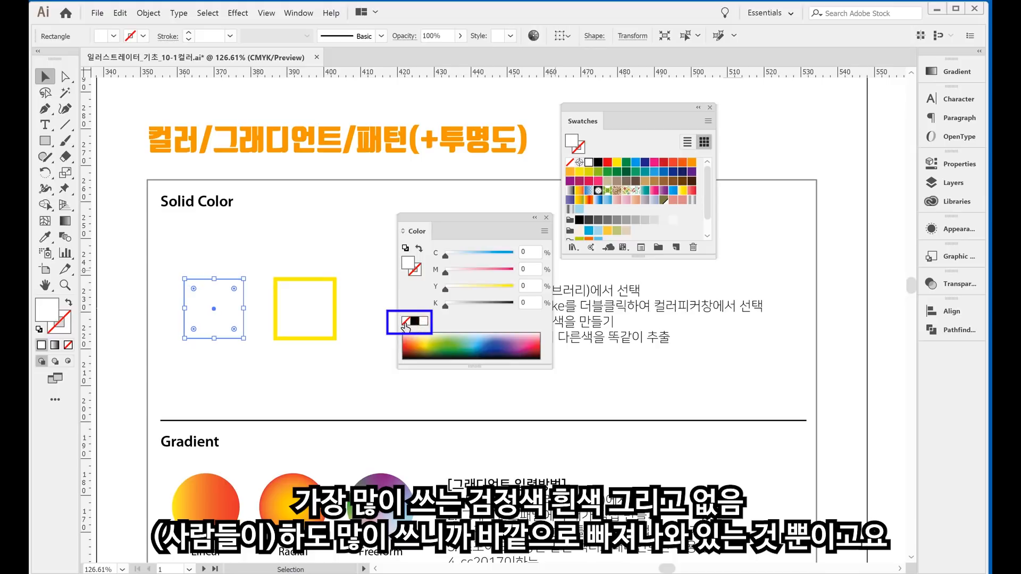
{"action": "left_click", "coordinate": [405, 322]}
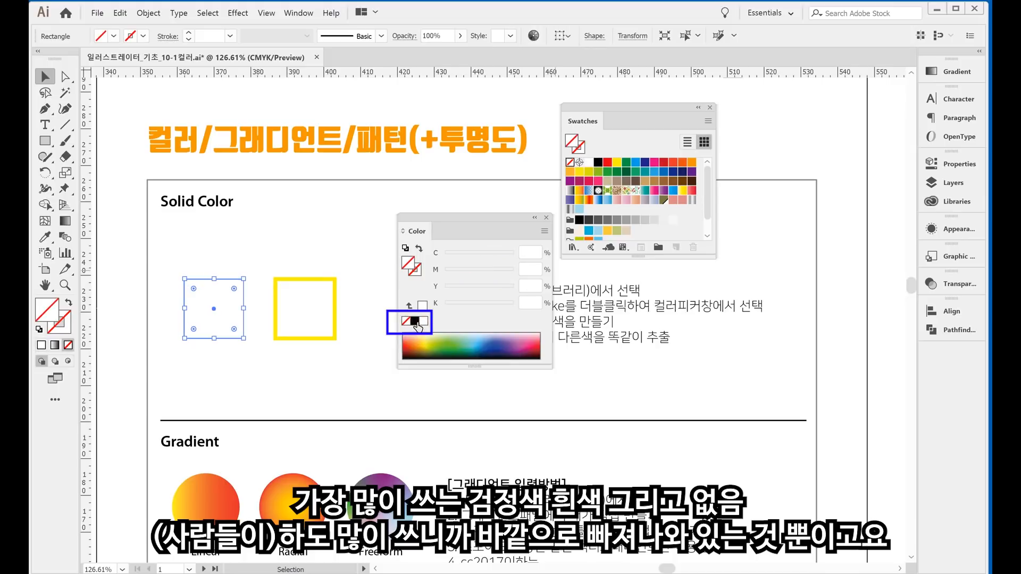
{"action": "left_click", "coordinate": [415, 321]}
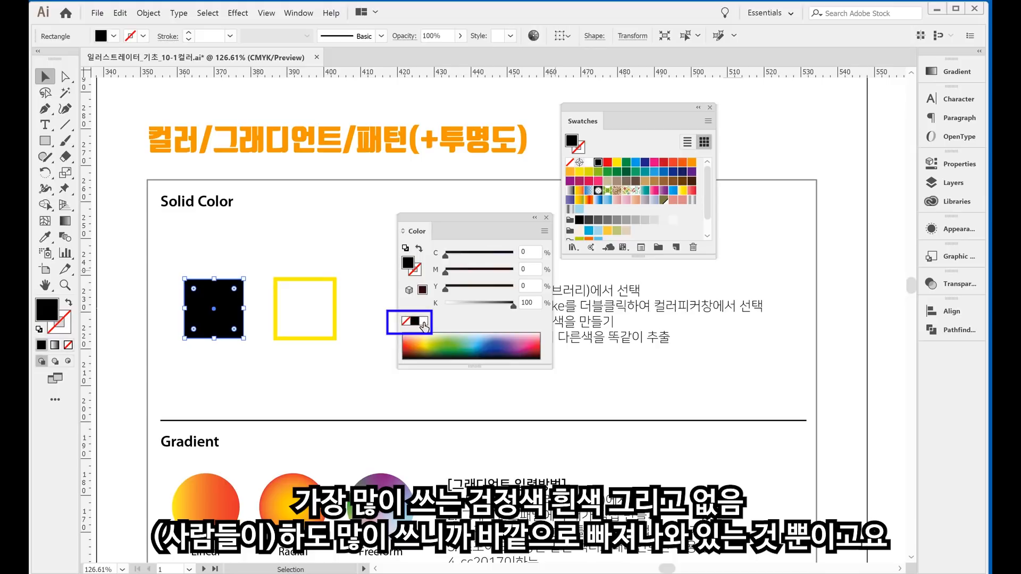
Dock the floating Color and Swatches panels back above Gradient and deselect the square
{"action": "left_click_drag", "start_coordinate": [417, 231], "coordinate": [950, 57]}
{"action": "left_click_drag", "start_coordinate": [605, 110], "coordinate": [930, 78]}
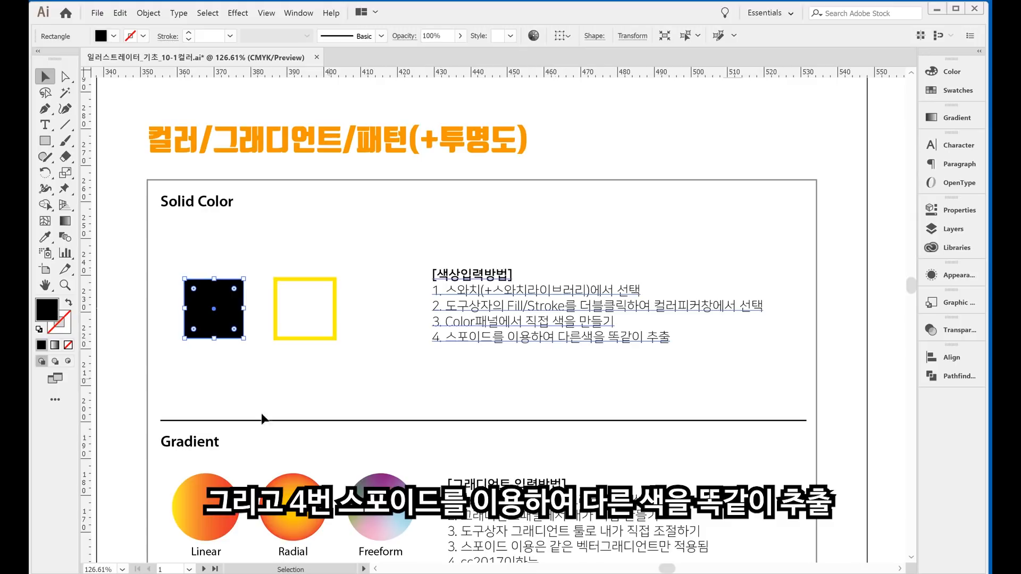
{"action": "left_click", "coordinate": [289, 396]}
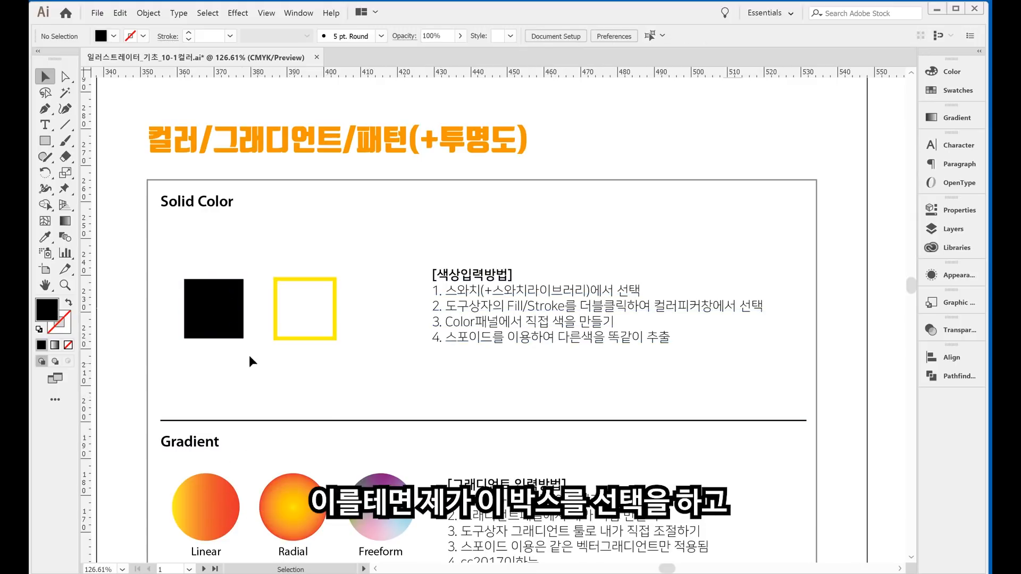
Copy the heading's orange to the solid black square with the Eyedropper tool, and return to the Selection tool
{"action": "left_click", "coordinate": [217, 317]}
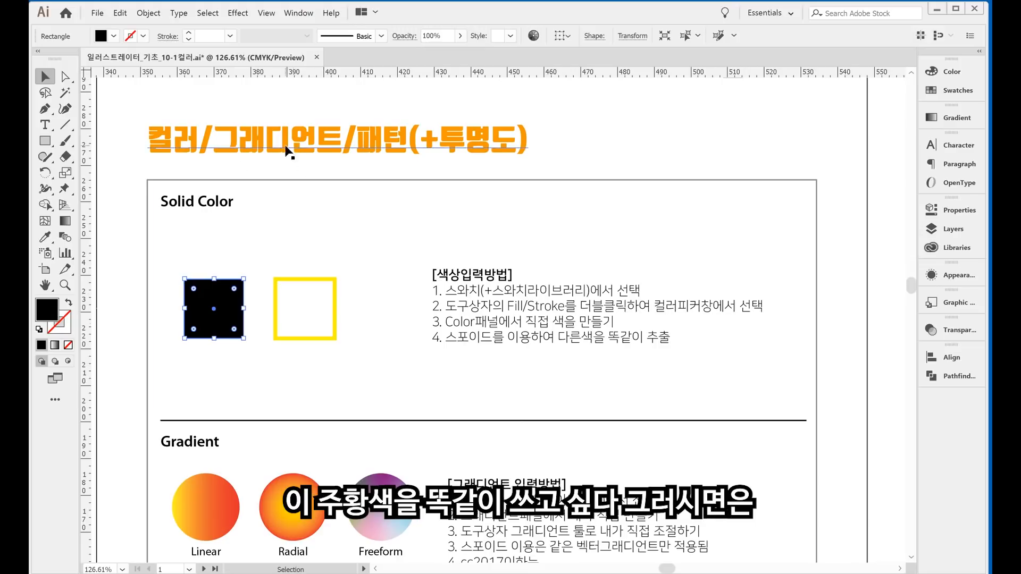
{"action": "left_click", "coordinate": [46, 238]}
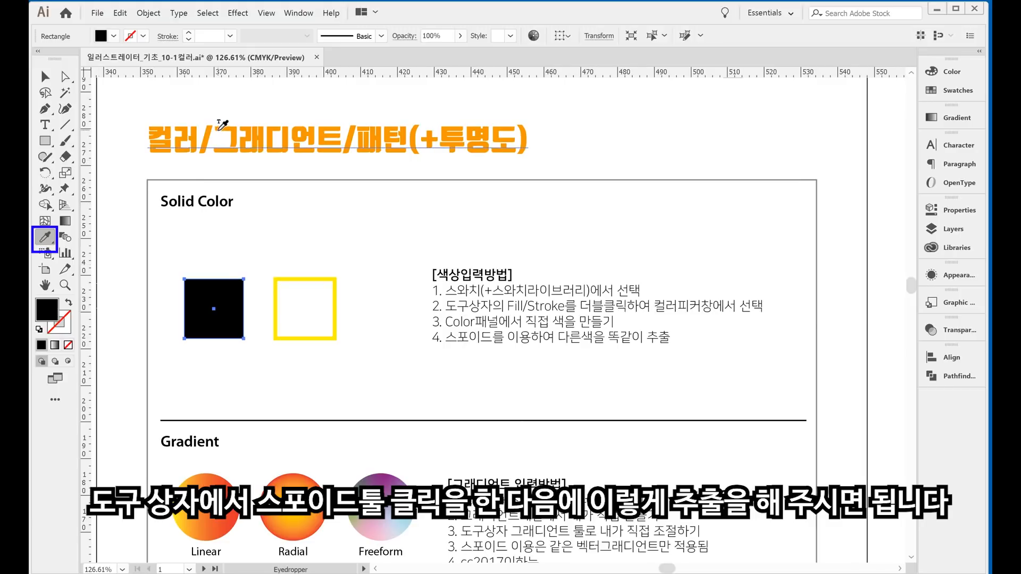
{"action": "left_click", "coordinate": [220, 132]}
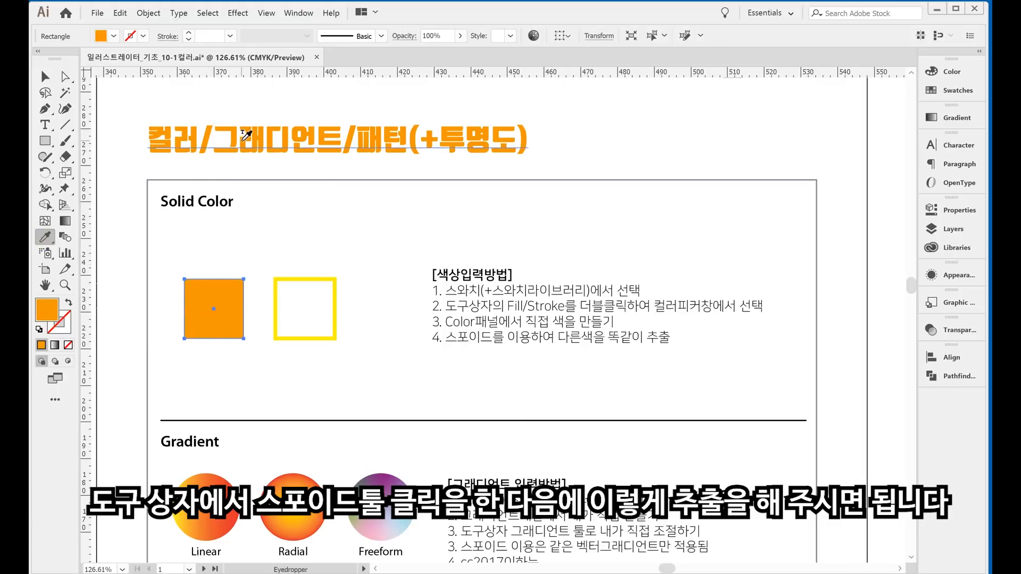
{"action": "left_click", "coordinate": [46, 77]}
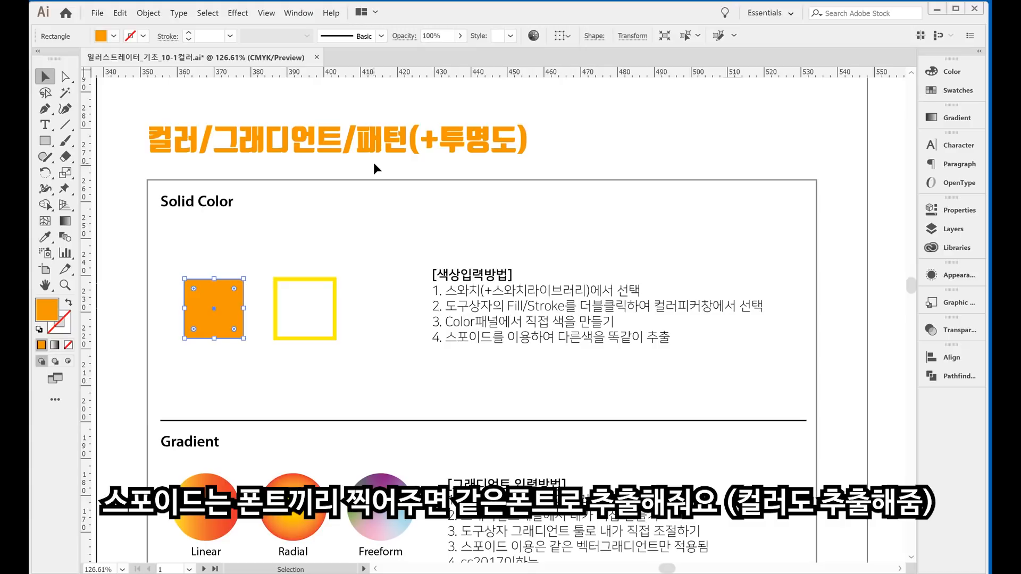
{"action": "left_click", "coordinate": [304, 217]}
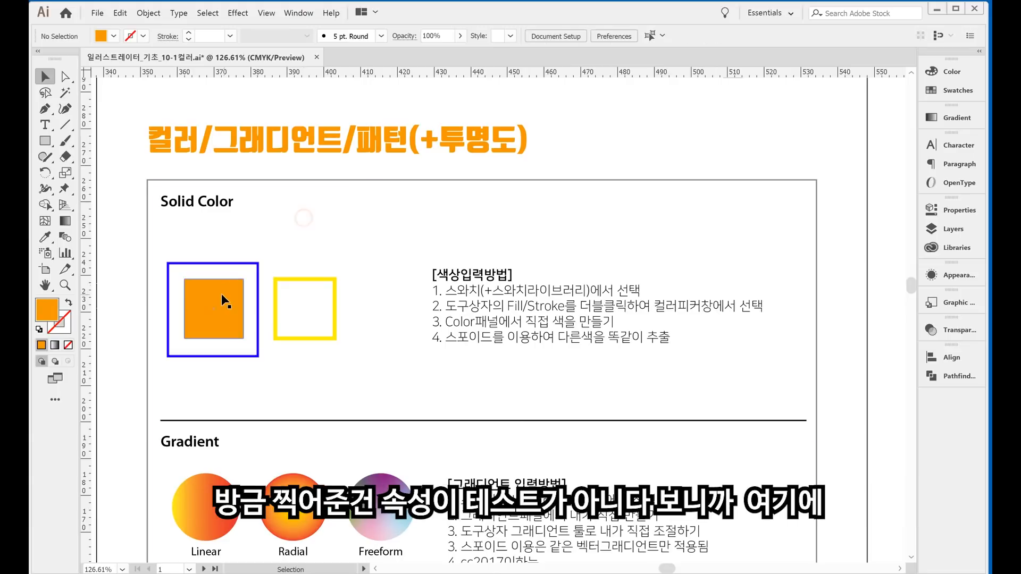
{"action": "left_click", "coordinate": [220, 294]}
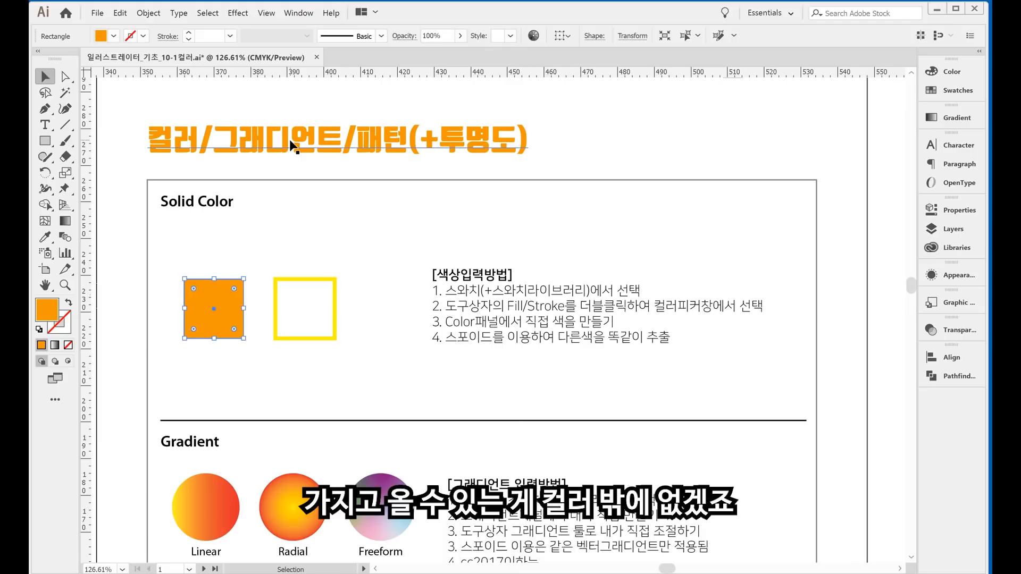
{"action": "left_click", "coordinate": [379, 227]}
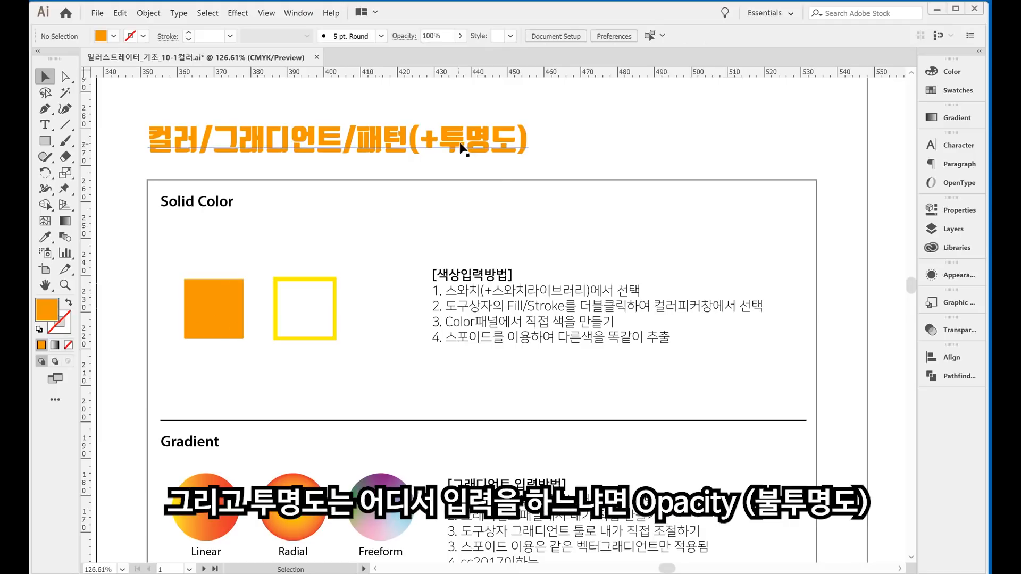
Set the orange square's opacity to 40% and place a copy of it up and to the right, overlapping the original
{"action": "left_click", "coordinate": [193, 311]}
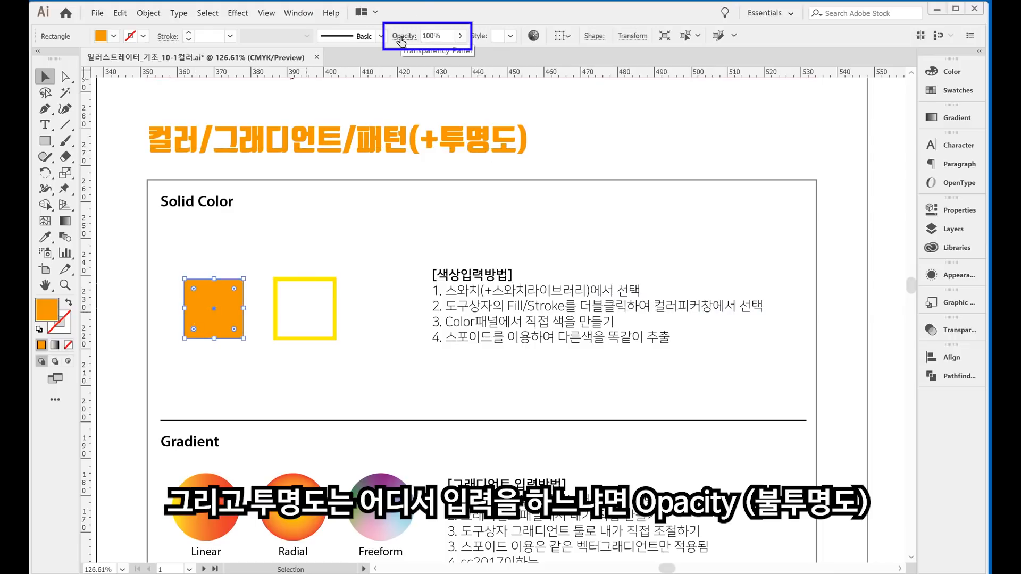
{"action": "left_click", "coordinate": [425, 36]}
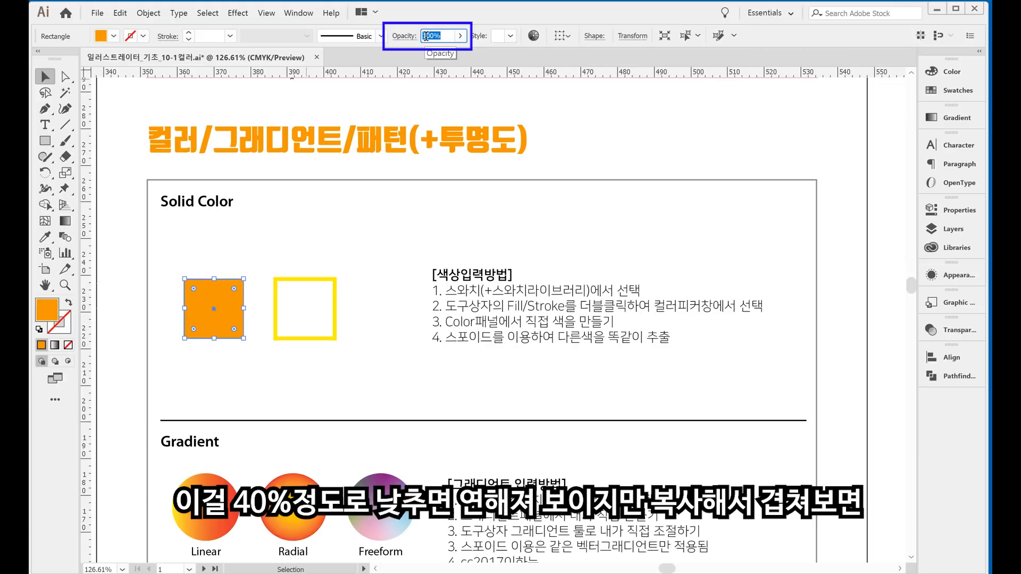
{"action": "type", "text": "40"}
{"action": "key", "text": "Return"}
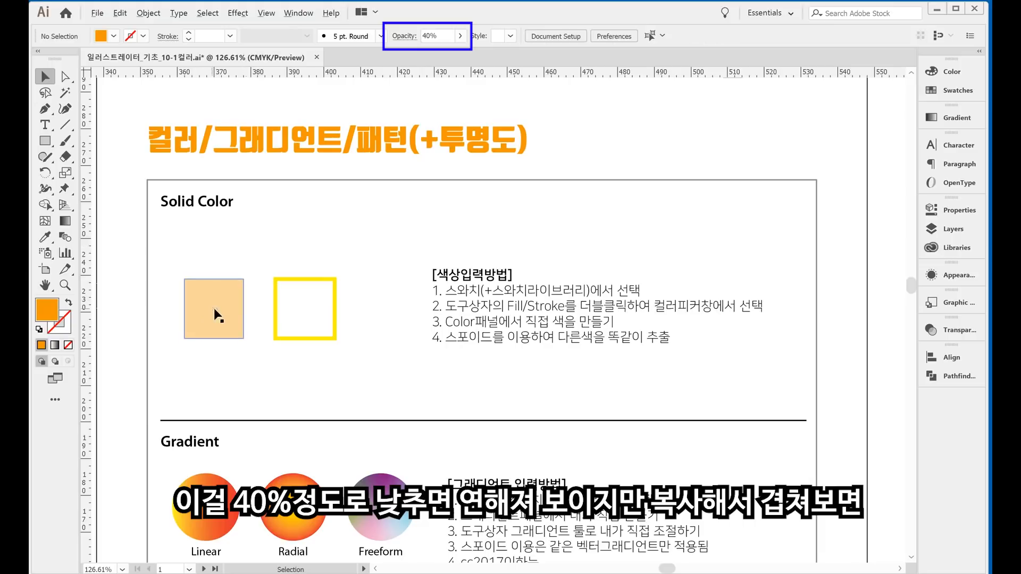
{"action": "left_click_drag", "start_coordinate": [214, 308], "coordinate": [240, 275]}
{"action": "left_click", "coordinate": [359, 207]}
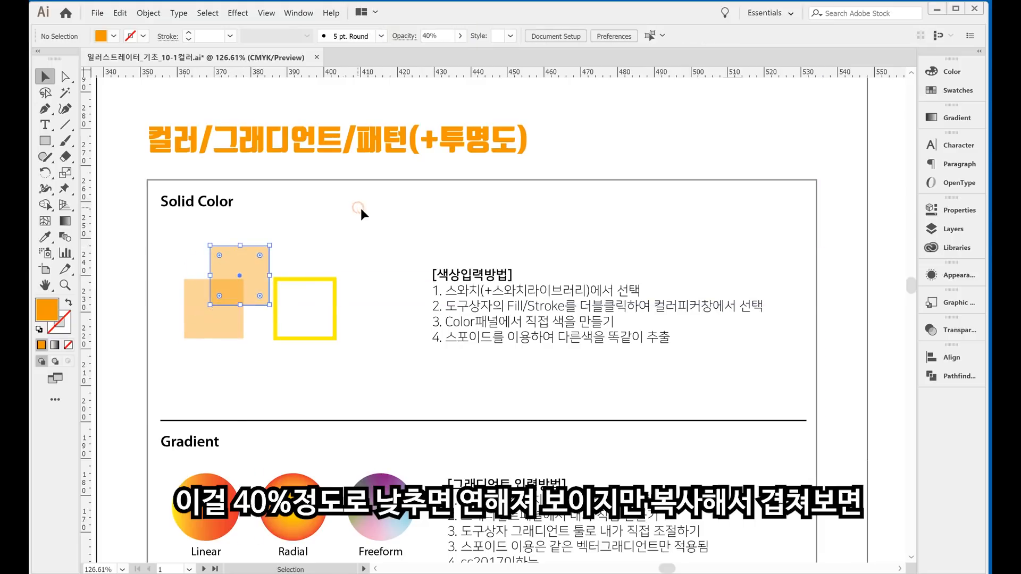
Open the Transparency panel and float it beside the overlapping squares, with the upper square selected
{"action": "left_click", "coordinate": [296, 14]}
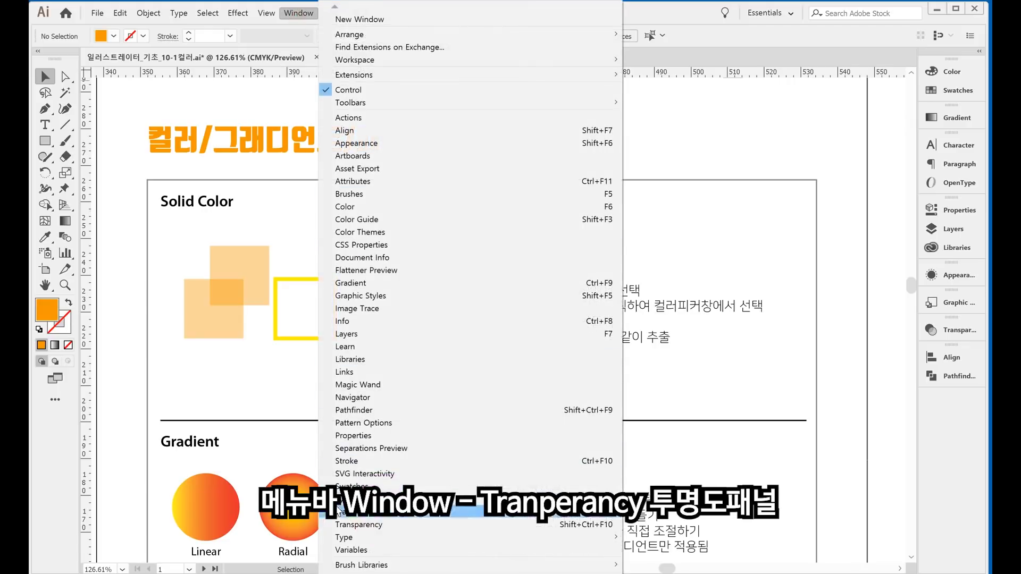
{"action": "left_click", "coordinate": [391, 529]}
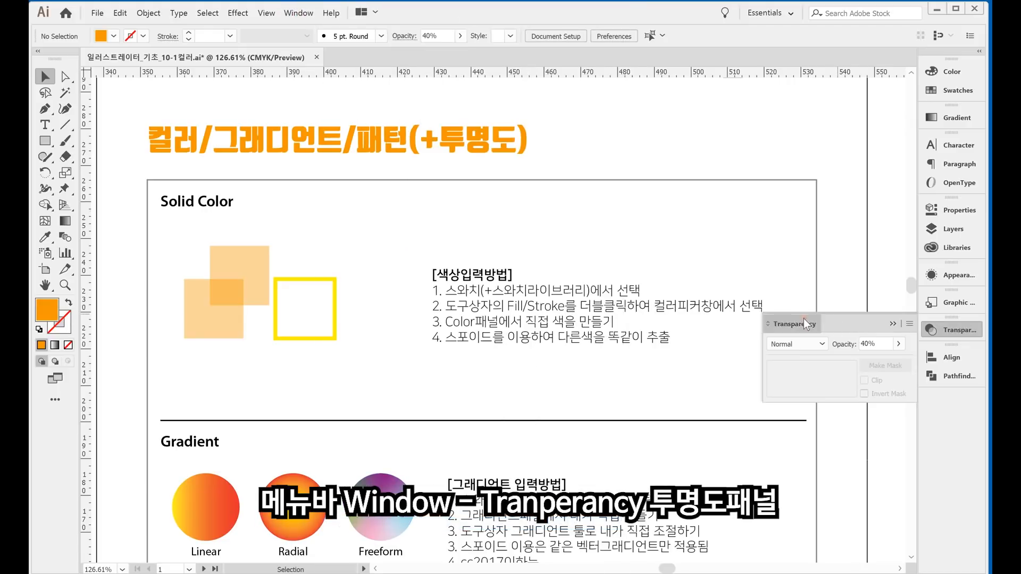
{"action": "left_click_drag", "start_coordinate": [803, 318], "coordinate": [353, 208]}
{"action": "left_click_drag", "start_coordinate": [354, 208], "coordinate": [350, 193]}
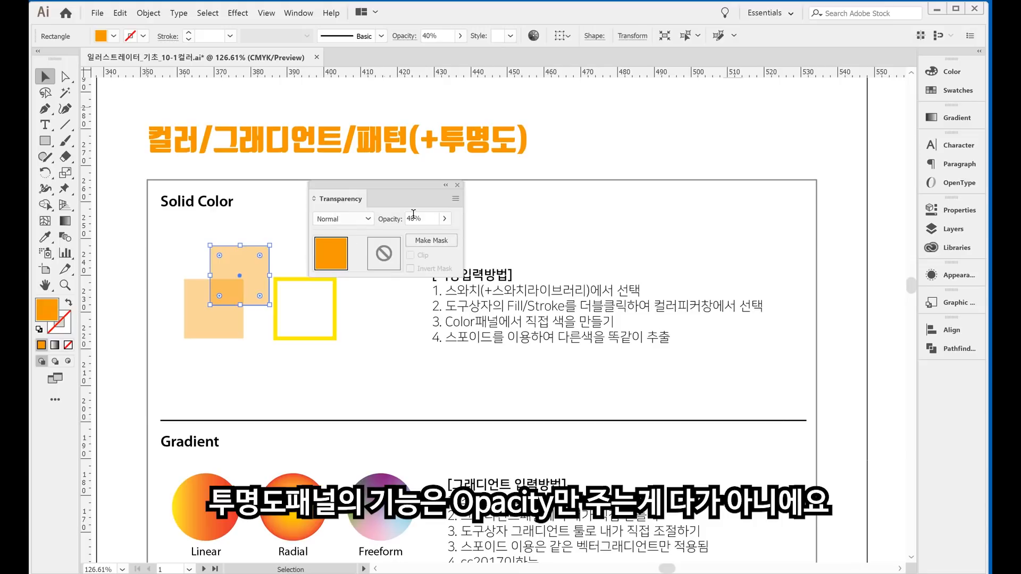
Examine the Transparency panel's blending modes, opacity mask options and Opacity value for the upper orange square
{"action": "left_click", "coordinate": [346, 218]}
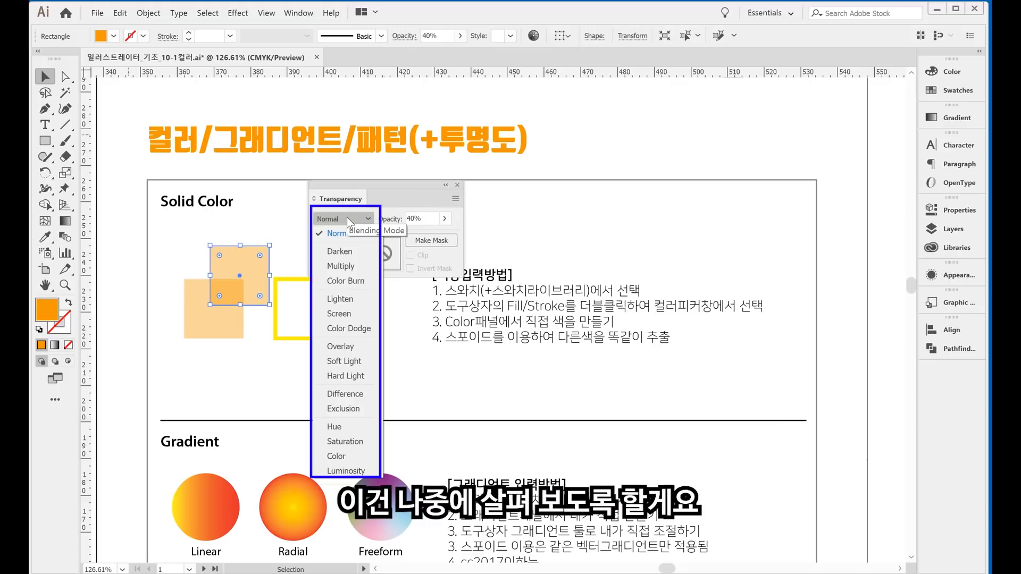
{"action": "left_click", "coordinate": [347, 218]}
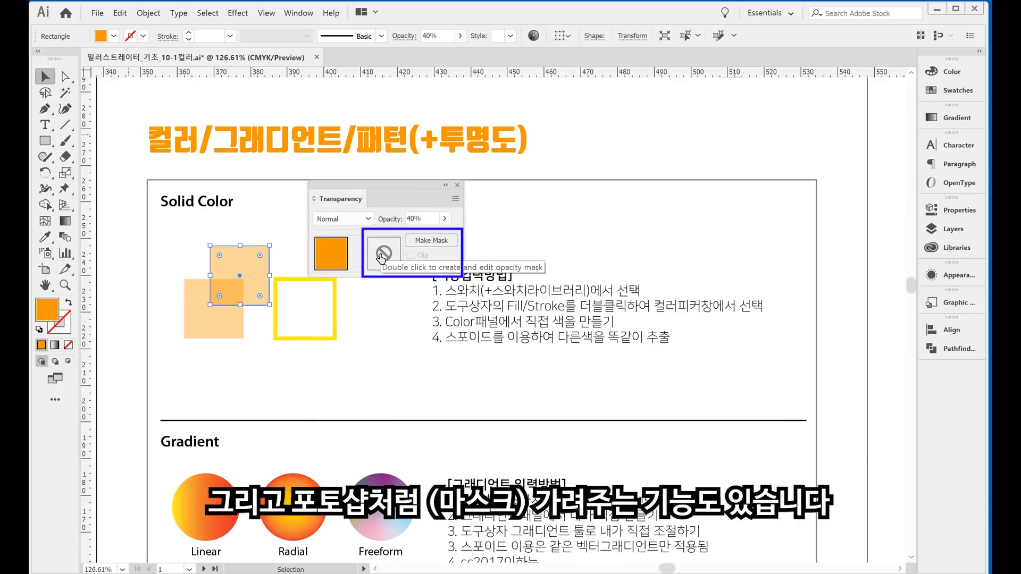
{"action": "left_click", "coordinate": [455, 199]}
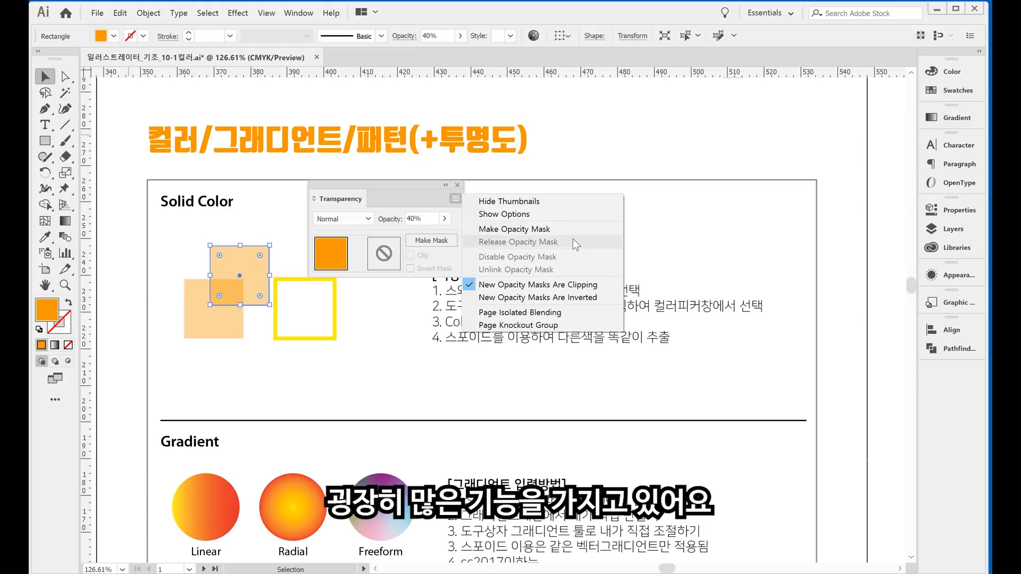
{"action": "left_click", "coordinate": [420, 195]}
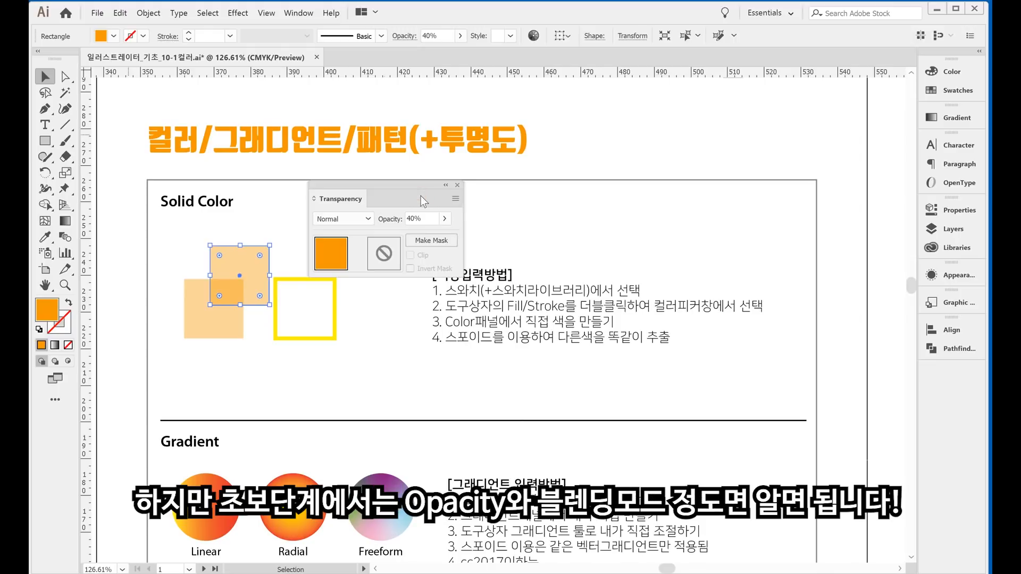
{"action": "left_click", "coordinate": [420, 219]}
{"action": "left_click", "coordinate": [353, 219]}
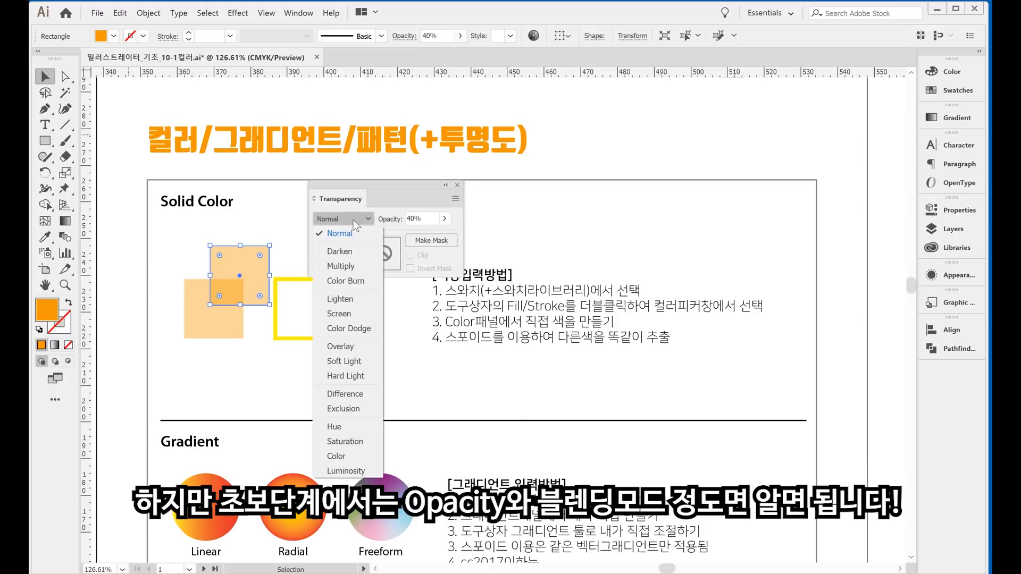
Keep the Normal blending mode, move the floating Transparency panel away from the squares and close it
{"action": "left_click", "coordinate": [354, 222]}
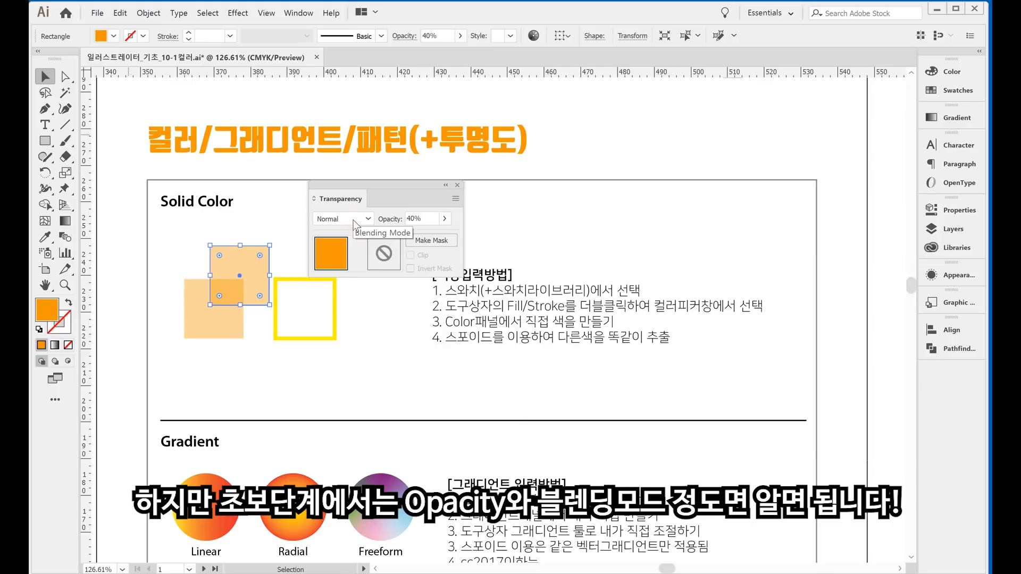
{"action": "left_click_drag", "start_coordinate": [394, 193], "coordinate": [728, 148]}
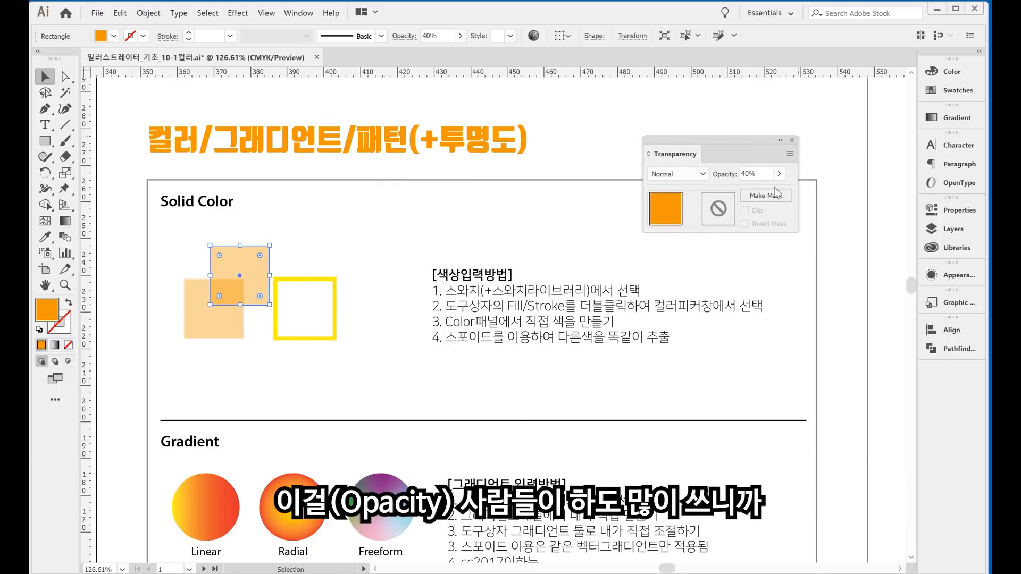
{"action": "left_click", "coordinate": [792, 141]}
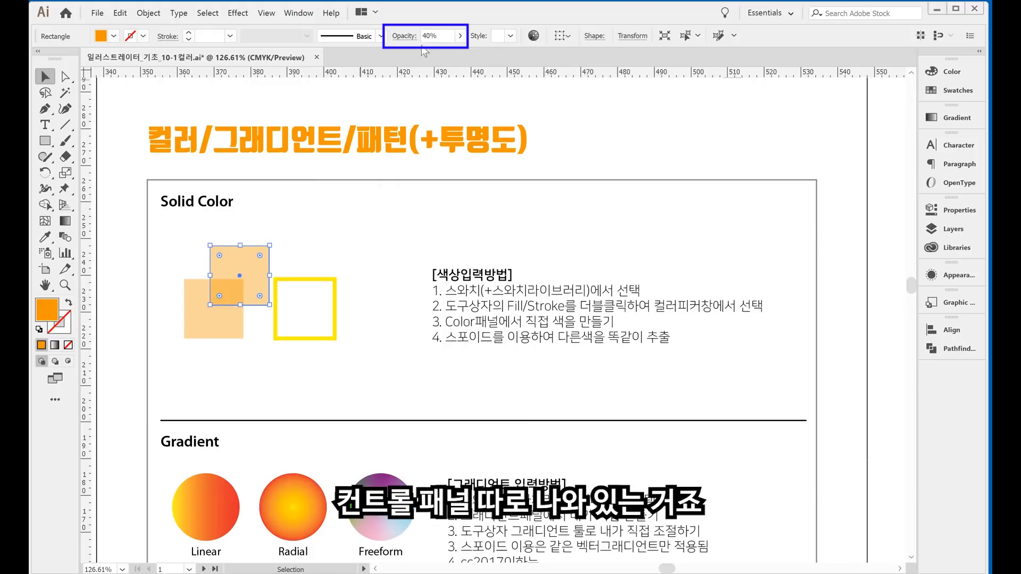
Examine the transparency options behind the Control bar's Opacity label, and deselect the upper orange square
{"action": "left_click", "coordinate": [405, 36]}
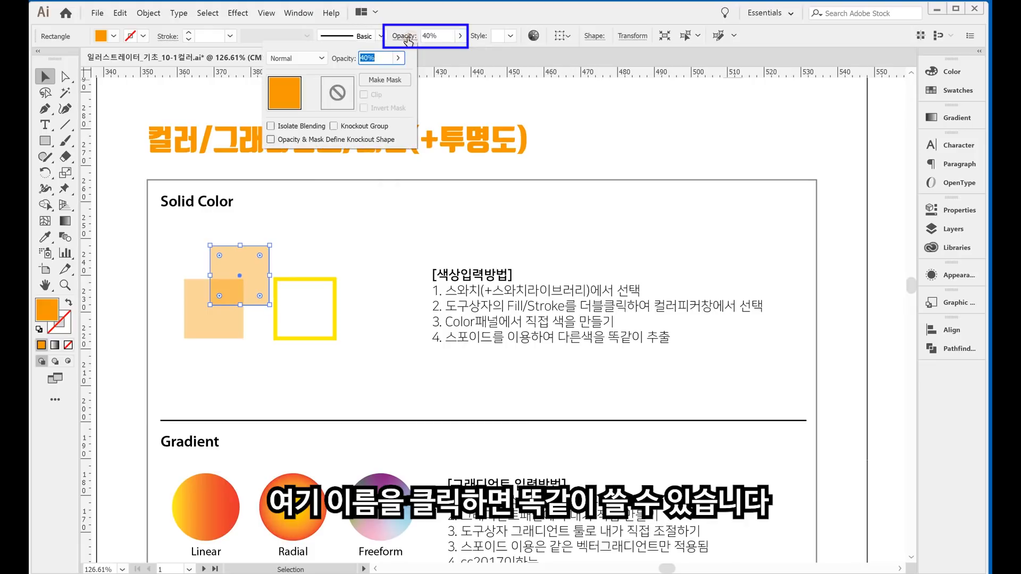
{"action": "left_click", "coordinate": [408, 38]}
{"action": "left_click", "coordinate": [420, 265]}
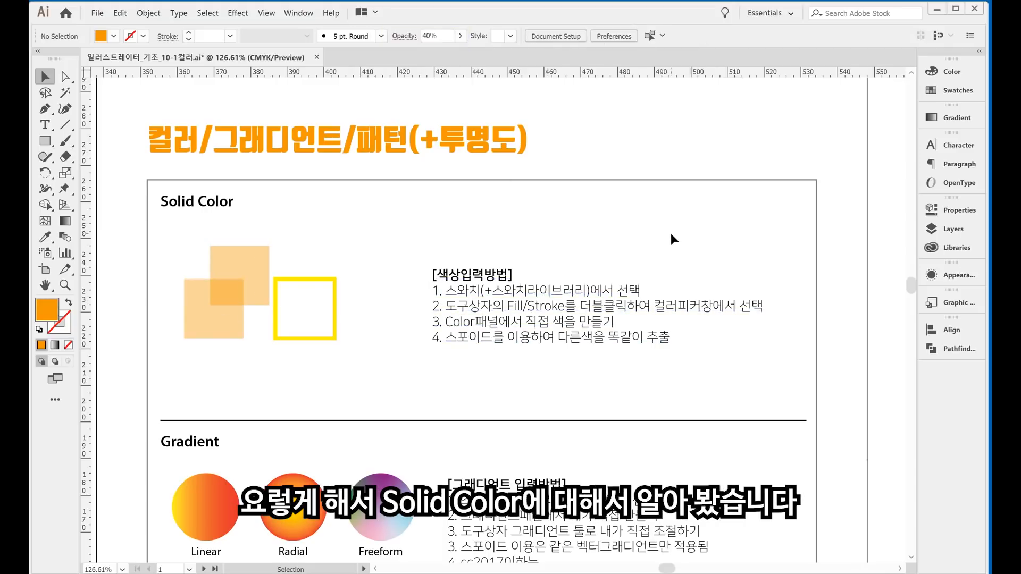
Apply a yellow-to-orange gradient swatch from the Swatches panel to the Linear circle in the Gradient section
{"action": "scroll", "coordinate": [506, 208], "scroll_direction": "down", "scroll_amount": 3}
{"action": "scroll", "coordinate": [506, 208], "scroll_direction": "up", "scroll_amount": 2}
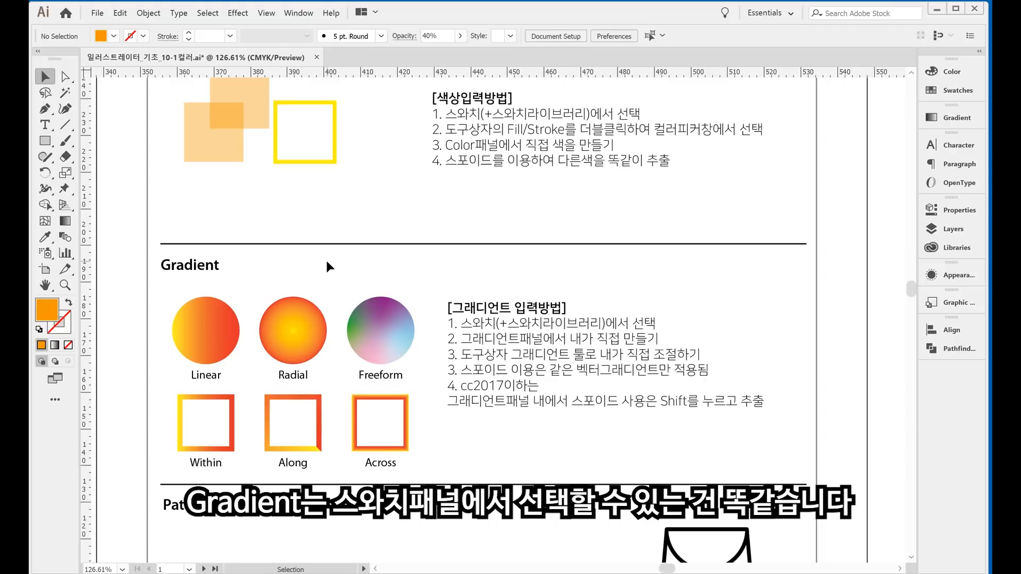
{"action": "left_click", "coordinate": [215, 307]}
{"action": "left_click", "coordinate": [947, 89]}
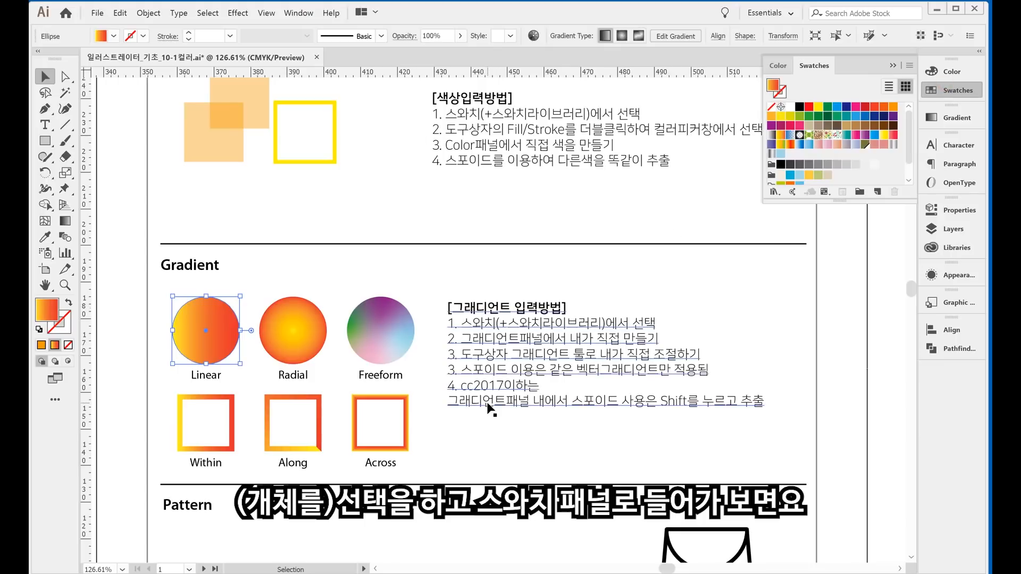
{"action": "left_click", "coordinate": [780, 136]}
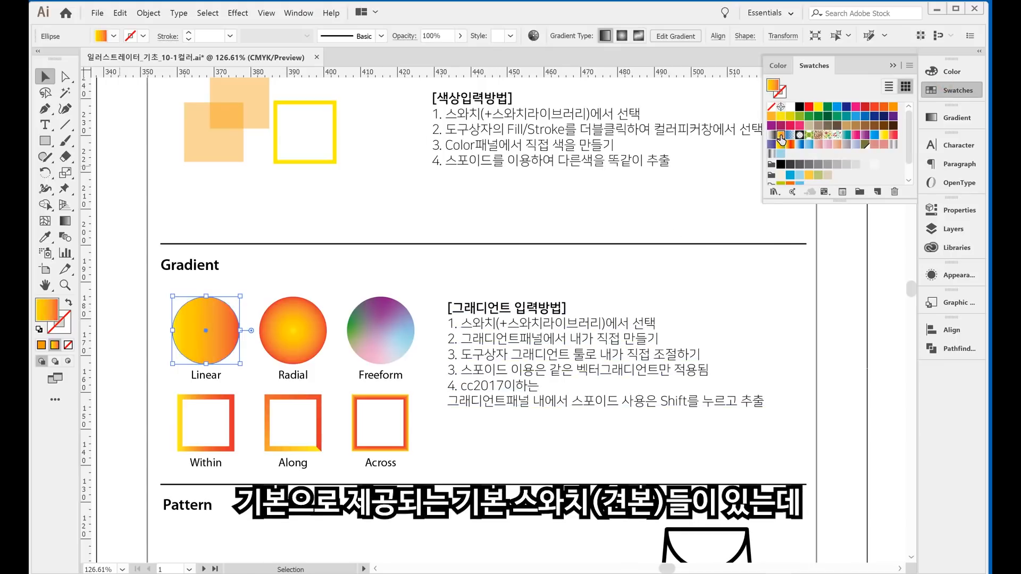
Open the Brights gradient library, float it above the gradient notes and try its golden-yellow and teal gradients on the Linear circle
{"action": "left_click", "coordinate": [909, 66]}
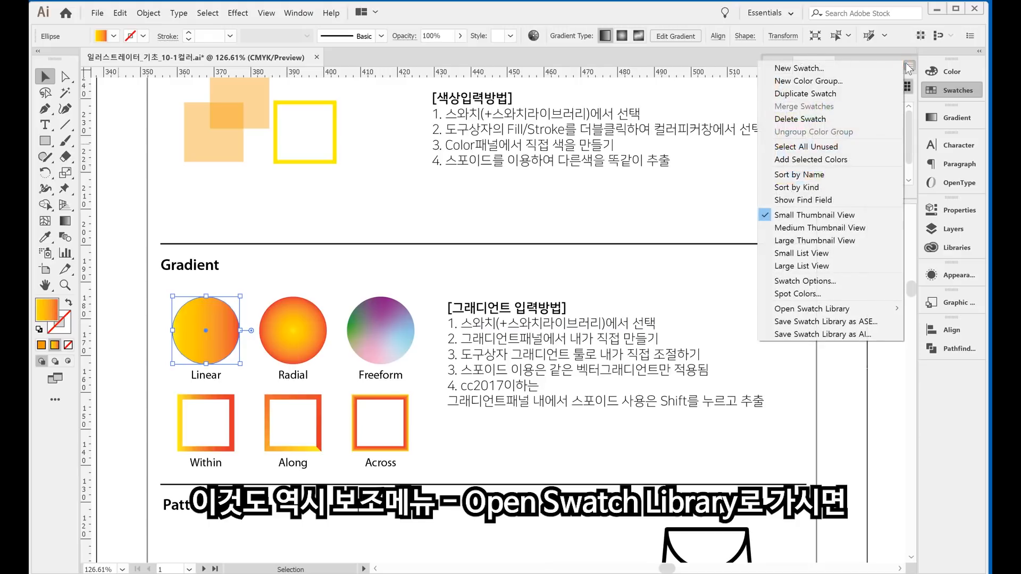
{"action": "mouse_move", "coordinate": [814, 308]}
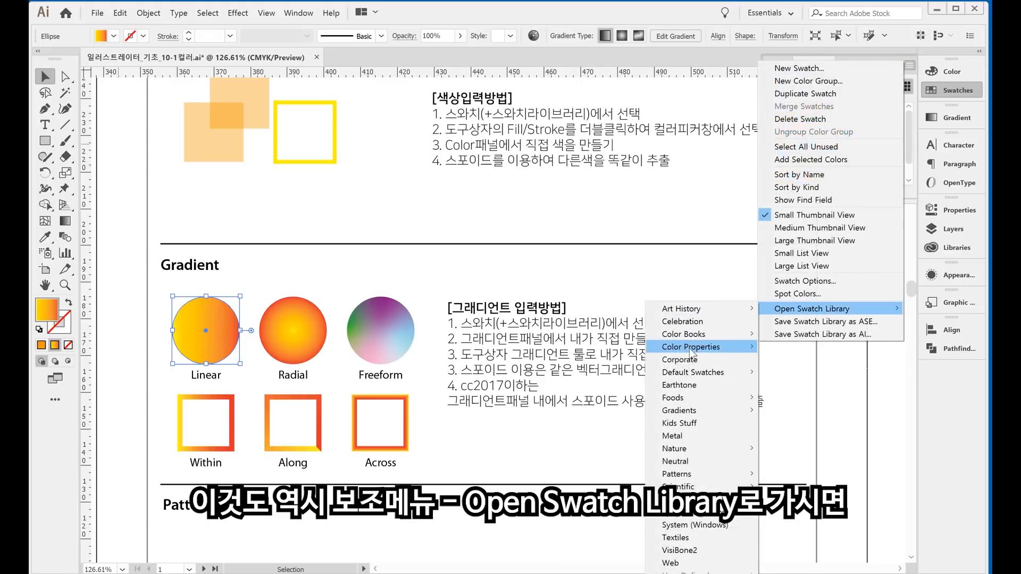
{"action": "mouse_move", "coordinate": [677, 412]}
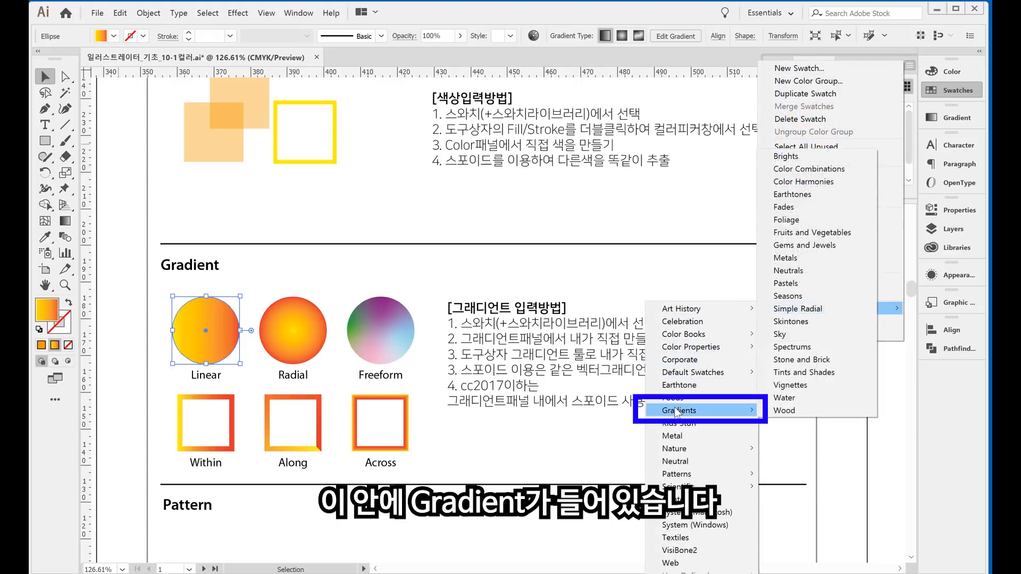
{"action": "left_click", "coordinate": [779, 157]}
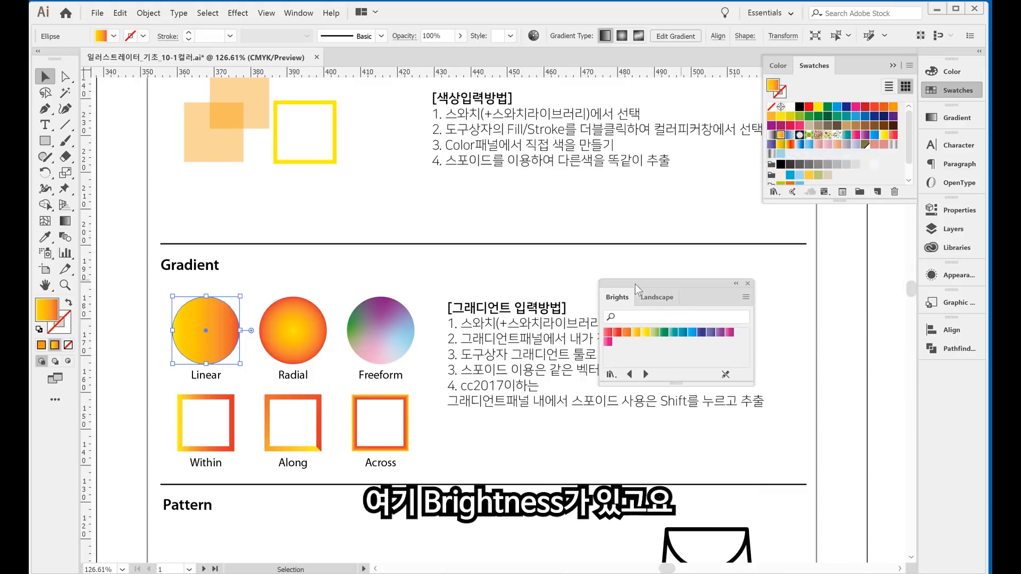
{"action": "left_click_drag", "start_coordinate": [635, 284], "coordinate": [551, 169]}
{"action": "left_click", "coordinate": [551, 226]}
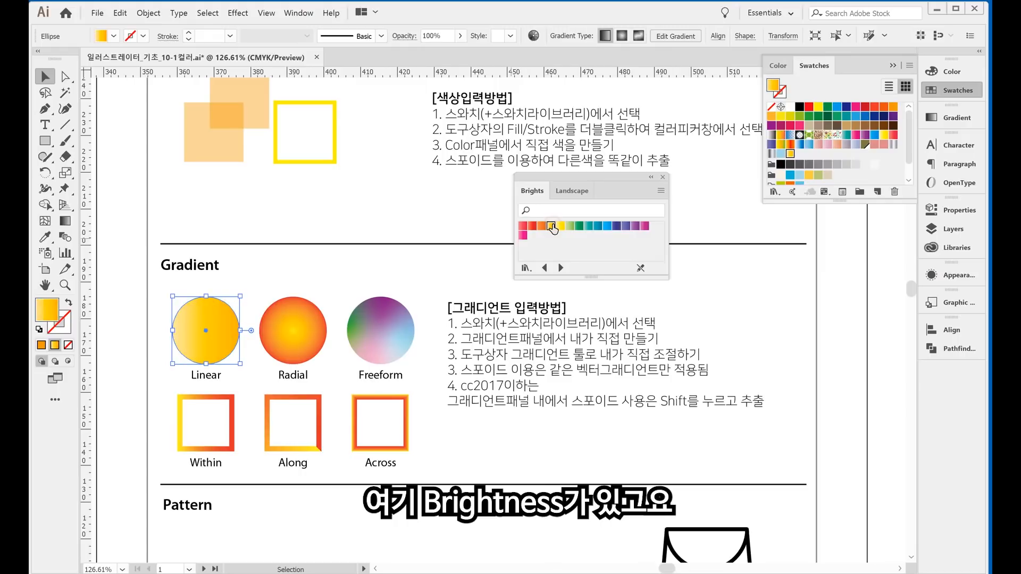
{"action": "left_click", "coordinate": [588, 226]}
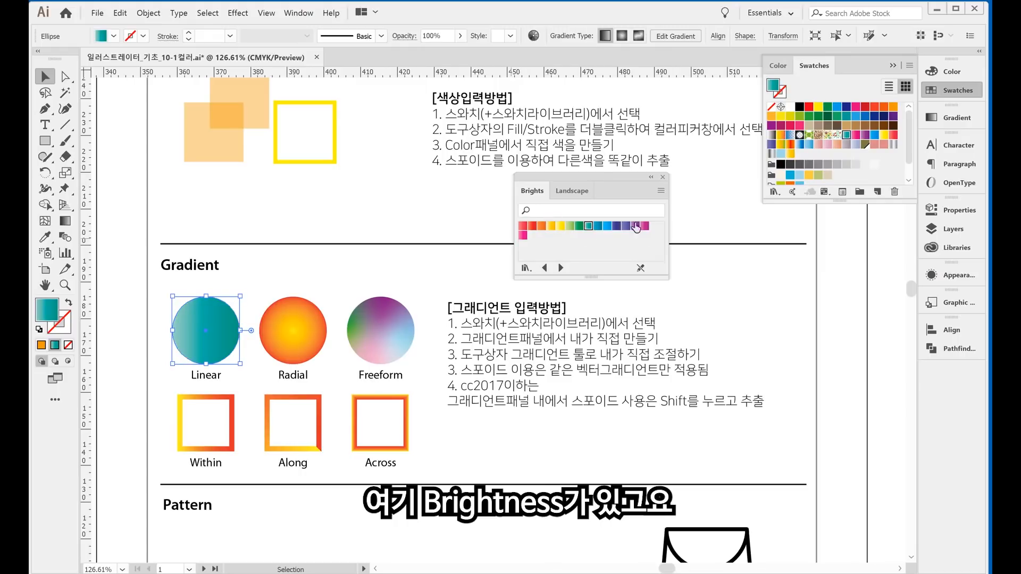
Advance the library to Color Harmonies and fill the Linear circle with a purple-to-yellow gradient, keeping that library displayed
{"action": "left_click", "coordinate": [559, 269]}
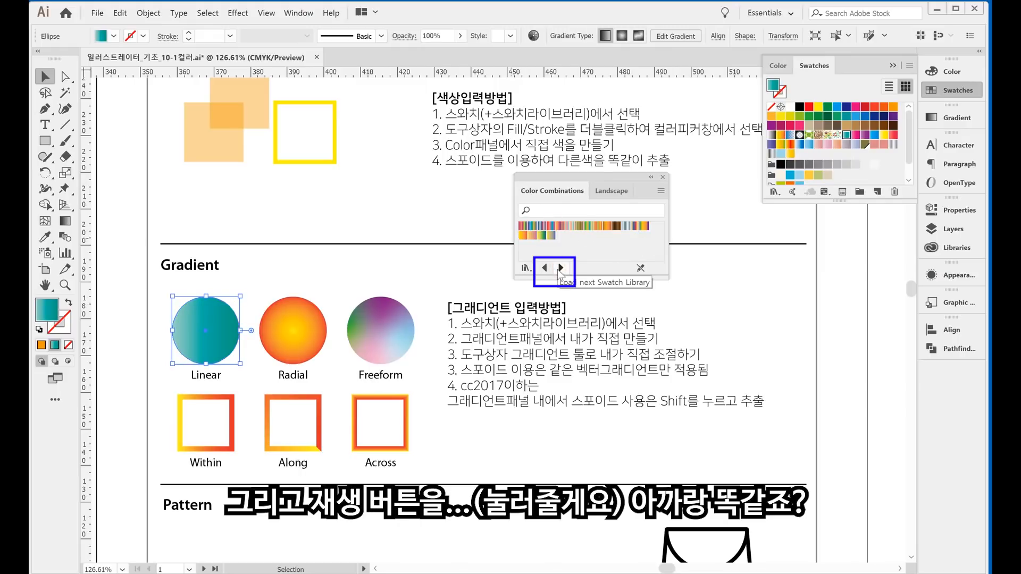
{"action": "left_click", "coordinate": [560, 269]}
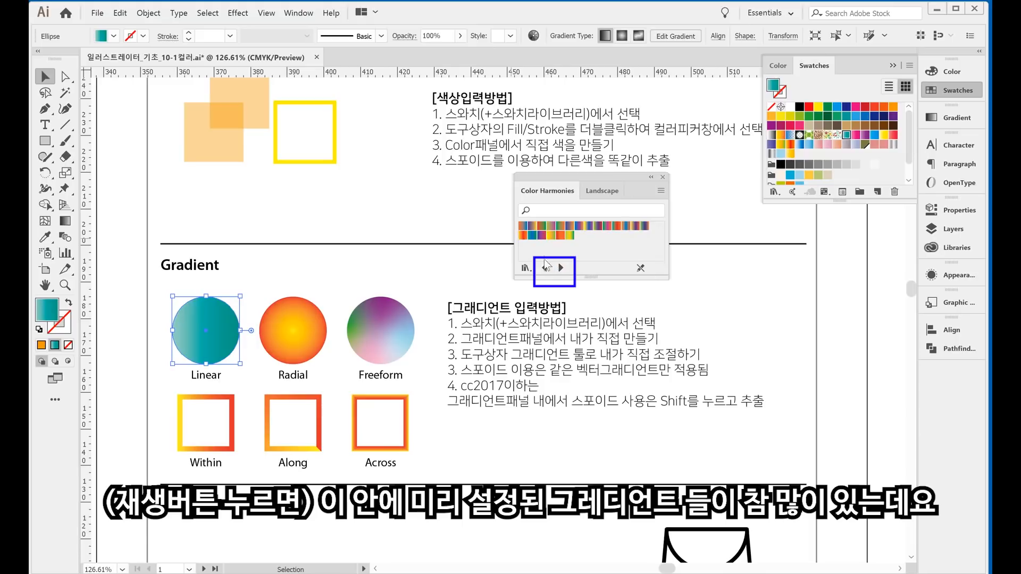
{"action": "left_click", "coordinate": [532, 226]}
{"action": "left_click", "coordinate": [560, 268]}
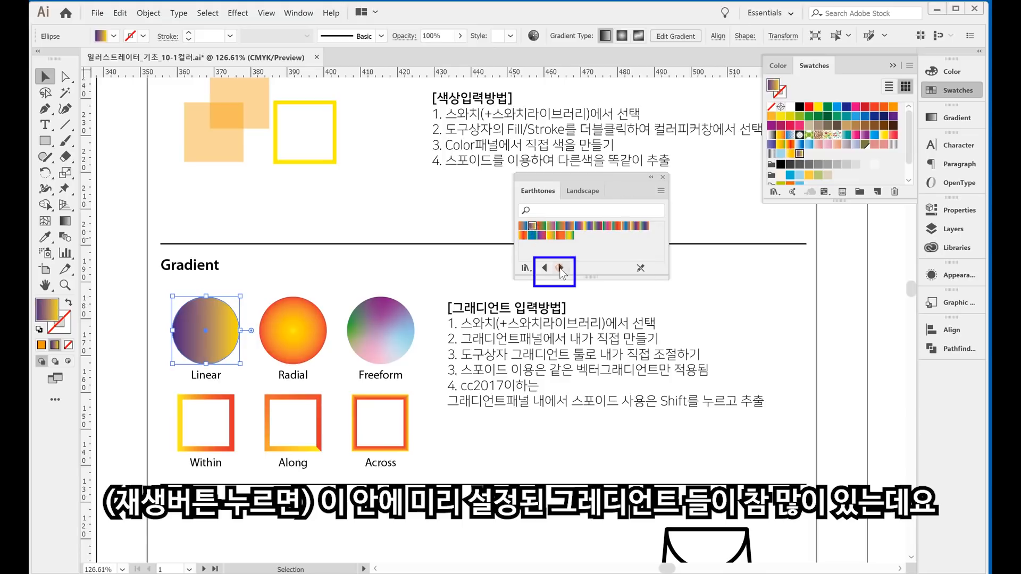
{"action": "left_click", "coordinate": [545, 268]}
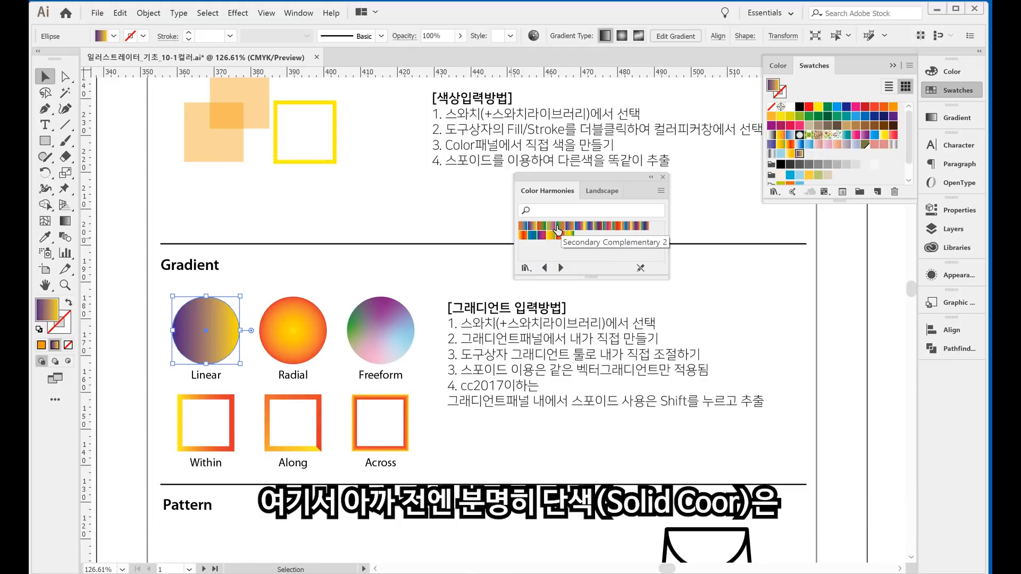
Fill the Linear circle with a solid green from the Landscape library, and replace it with a blue-purple-orange gradient from Color Harmonies
{"action": "left_click", "coordinate": [598, 191]}
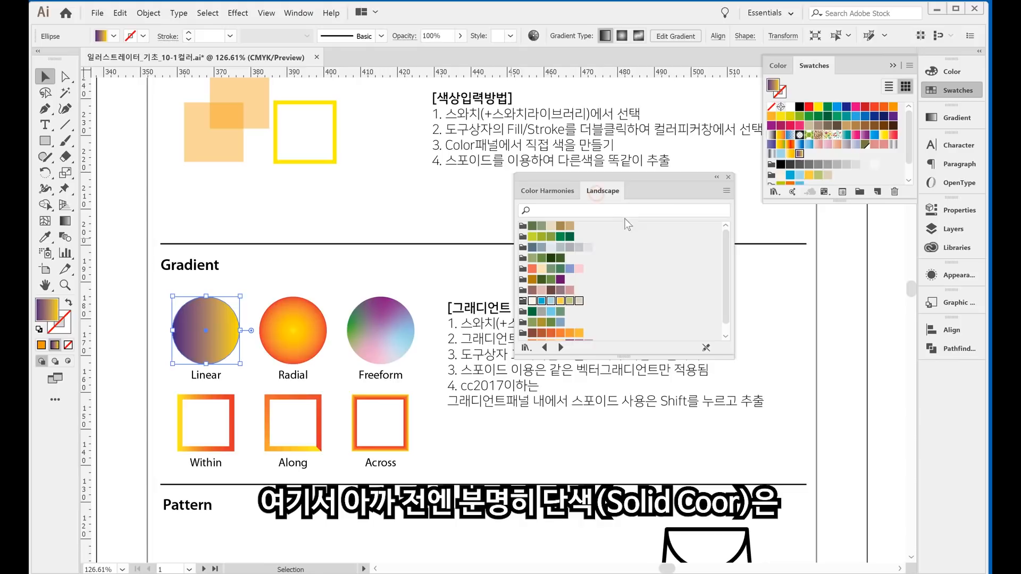
{"action": "left_click", "coordinate": [560, 237]}
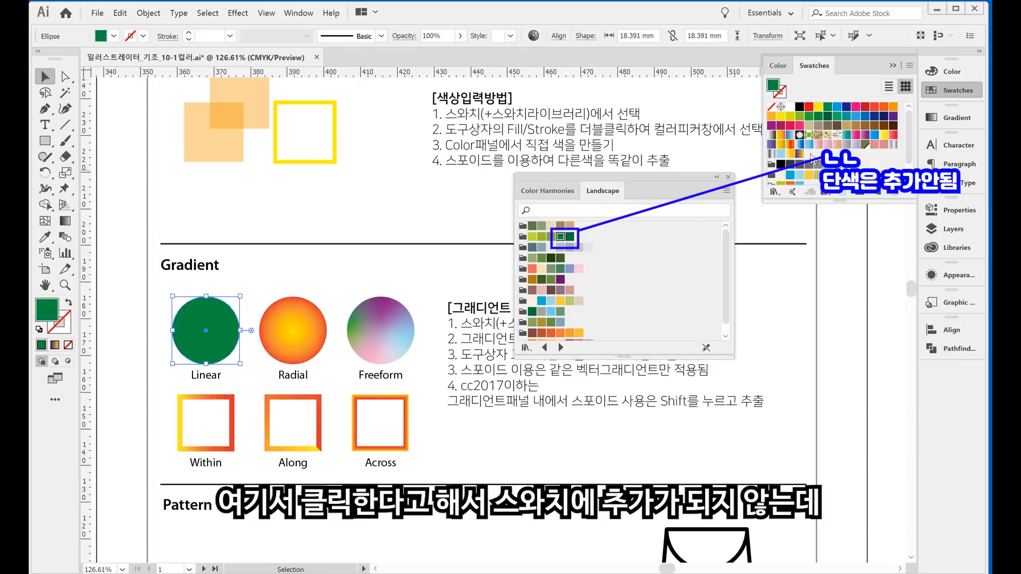
{"action": "left_click", "coordinate": [547, 191]}
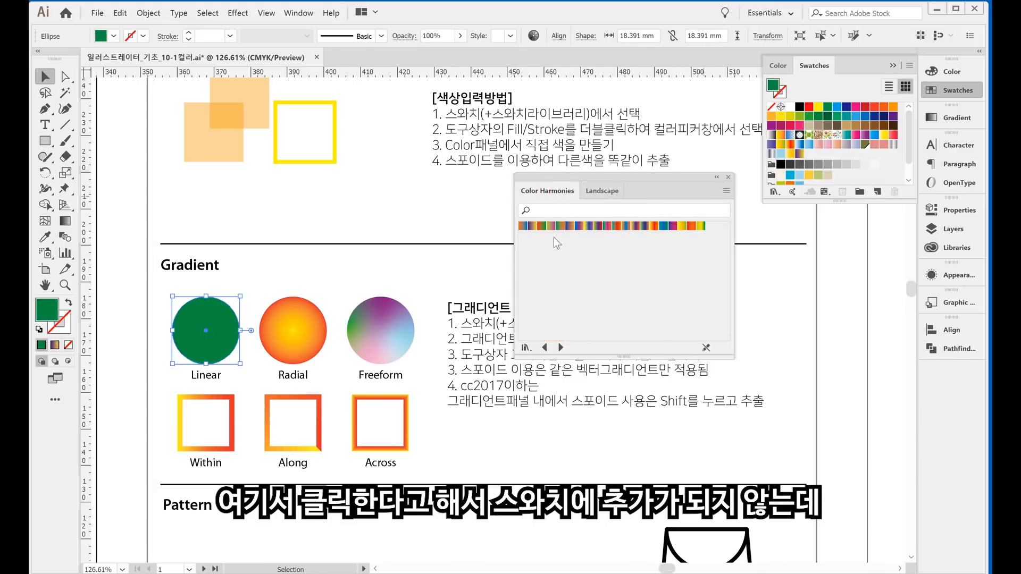
{"action": "left_click", "coordinate": [579, 225]}
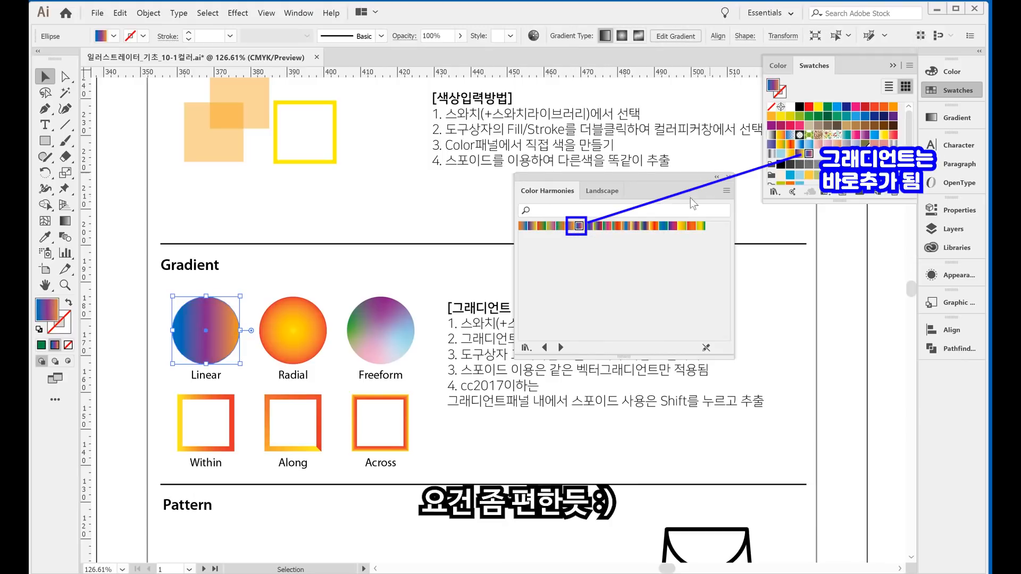
Browse forward through the gradient libraries, past Fades, Fruits and Vegetables and Pastels, to Seasons
{"action": "left_click", "coordinate": [564, 350]}
{"action": "left_click", "coordinate": [565, 350]}
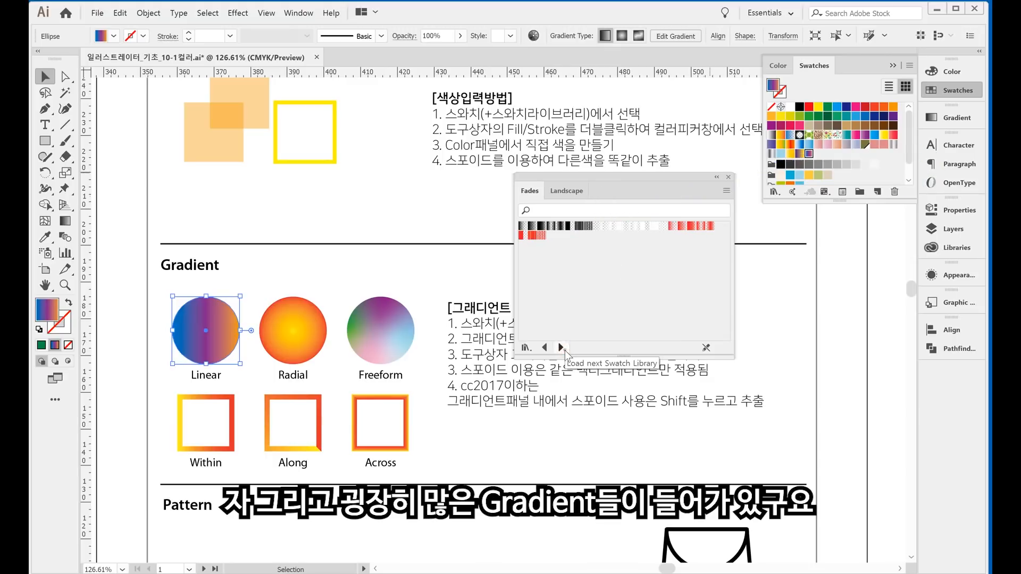
{"action": "left_click", "coordinate": [565, 350]}
{"action": "left_click", "coordinate": [561, 348]}
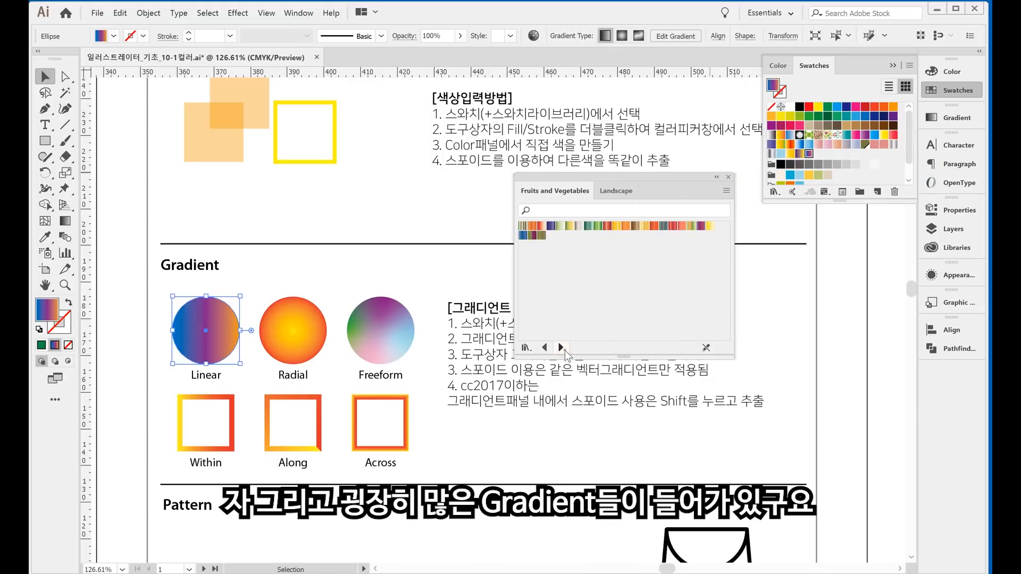
{"action": "left_click", "coordinate": [561, 348]}
{"action": "left_click", "coordinate": [561, 347]}
{"action": "left_click", "coordinate": [564, 349]}
{"action": "left_click", "coordinate": [563, 348]}
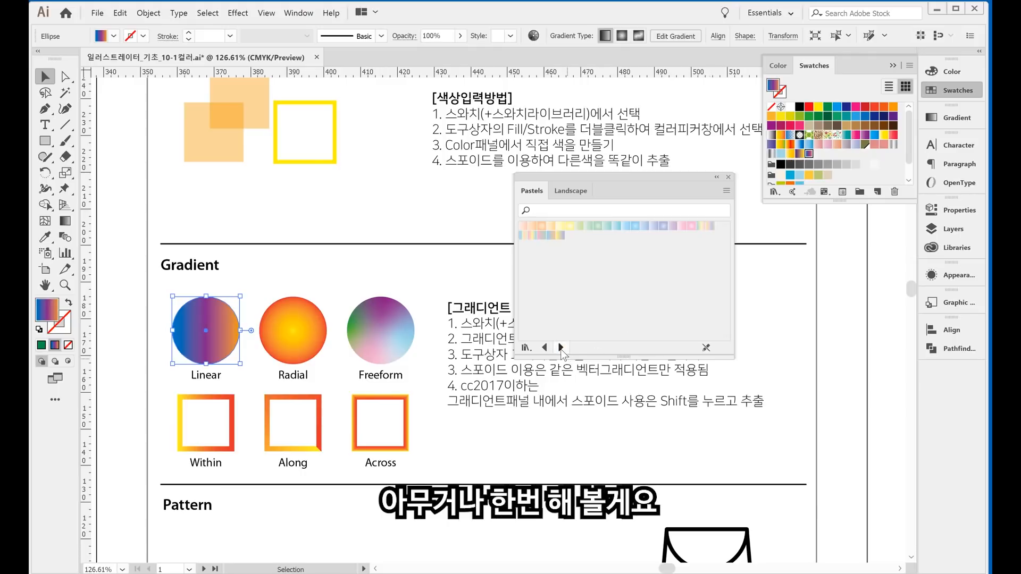
{"action": "left_click", "coordinate": [562, 350]}
Try a red-orange Seasons gradient on the Linear circle, settle on the multicolour yellow-pink-blue-green one, and close the library
{"action": "left_click", "coordinate": [589, 226]}
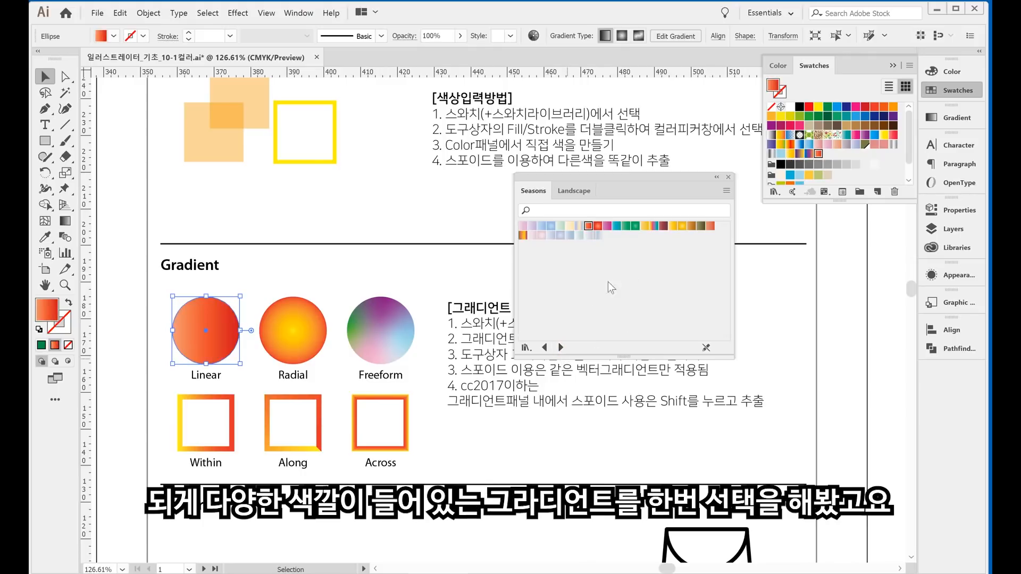
{"action": "left_click", "coordinate": [654, 227]}
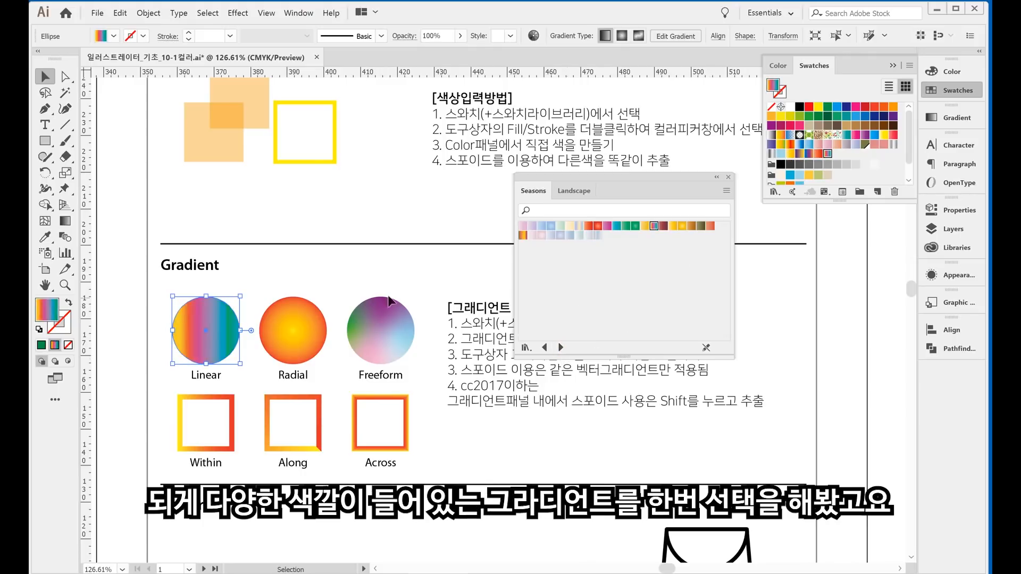
{"action": "left_click", "coordinate": [728, 178]}
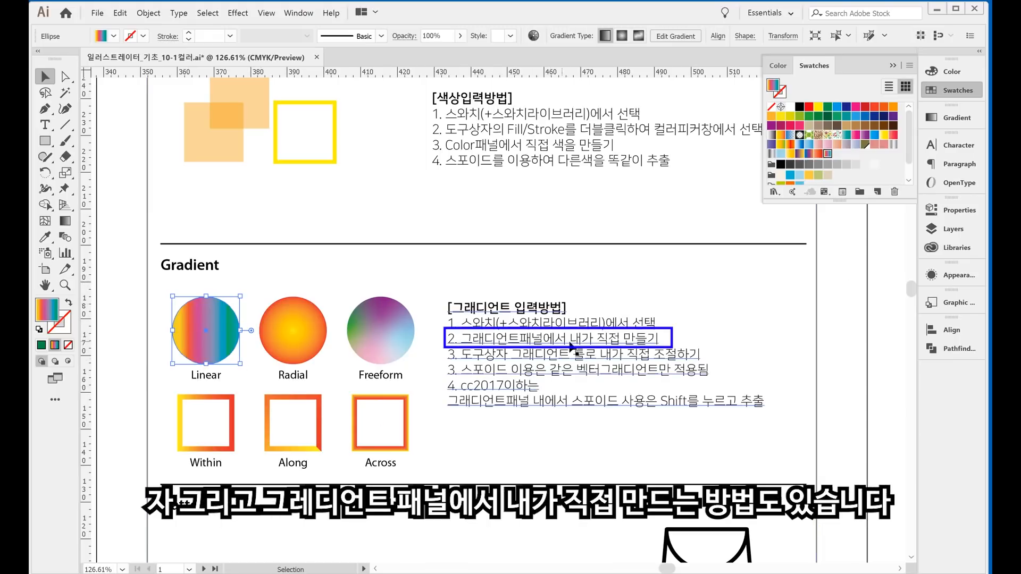
Open the Gradient panel for the Linear circle and float it above and to the right of the gradient notes
{"action": "left_click", "coordinate": [946, 121]}
{"action": "left_click_drag", "start_coordinate": [783, 107], "coordinate": [616, 187]}
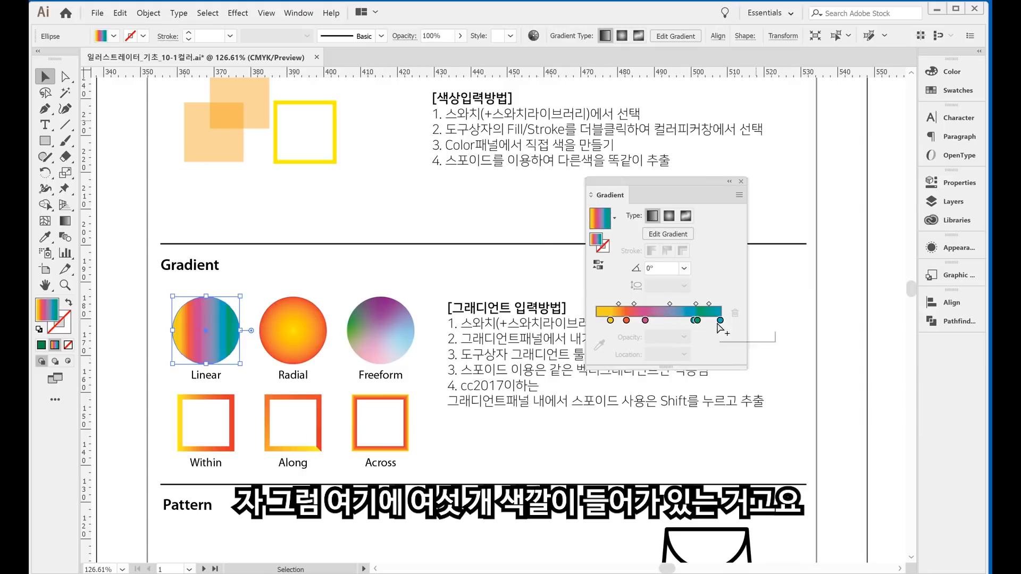
{"action": "mouse_move", "coordinate": [685, 179]}
{"action": "left_mouse_down"}
{"action": "mouse_move", "coordinate": [798, 142]}
{"action": "mouse_move", "coordinate": [790, 152]}
{"action": "left_mouse_up"}
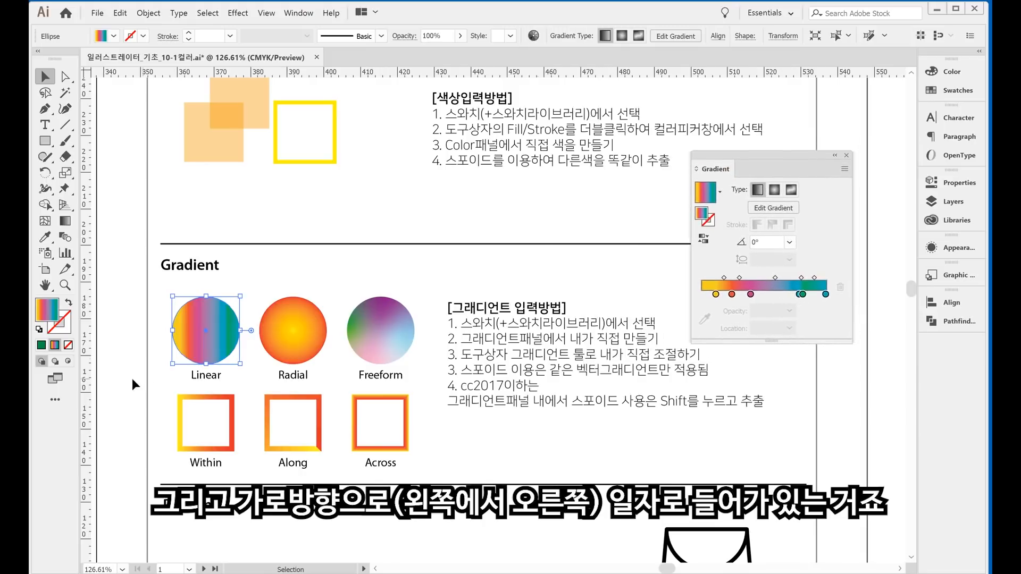
{"action": "mouse_move", "coordinate": [159, 322]}
{"action": "left_mouse_down"}
{"action": "mouse_move", "coordinate": [231, 317]}
{"action": "mouse_move", "coordinate": [212, 333]}
{"action": "left_mouse_up"}
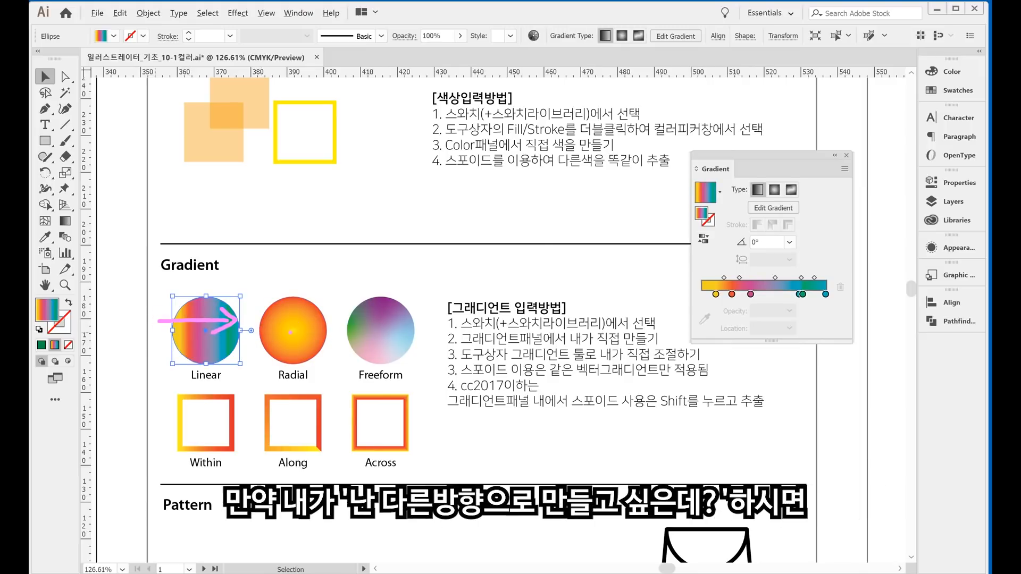
{"action": "key", "text": "Escape"}
{"action": "key", "text": "ctrl+2"}
{"action": "mouse_move", "coordinate": [164, 300]}
{"action": "left_mouse_down"}
{"action": "mouse_move", "coordinate": [224, 353]}
{"action": "mouse_move", "coordinate": [197, 363]}
{"action": "left_mouse_up"}
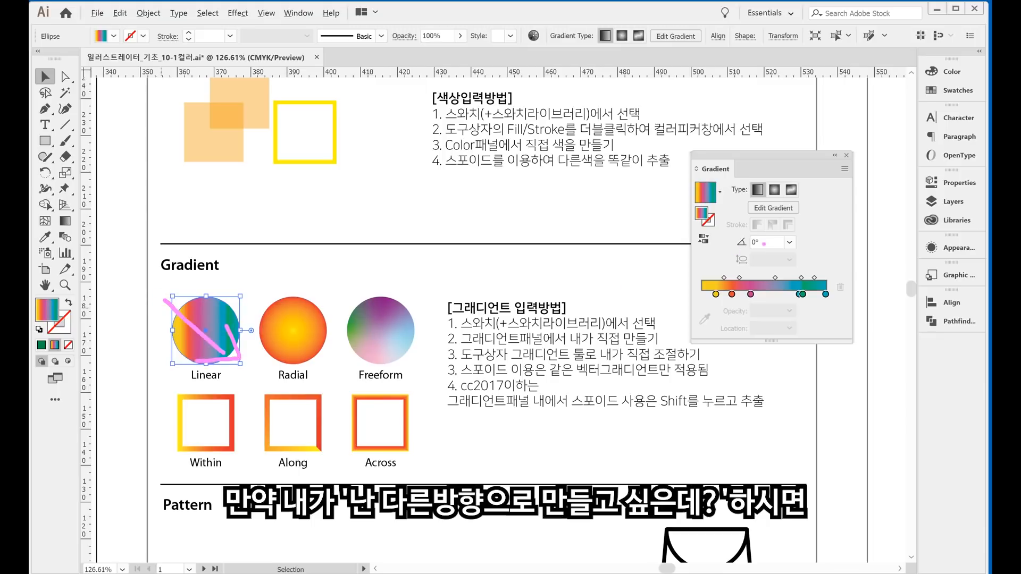
{"action": "key", "text": "Escape"}
Set the Linear circle's gradient angle to 60°, and change it to -60°
{"action": "left_click", "coordinate": [789, 242]}
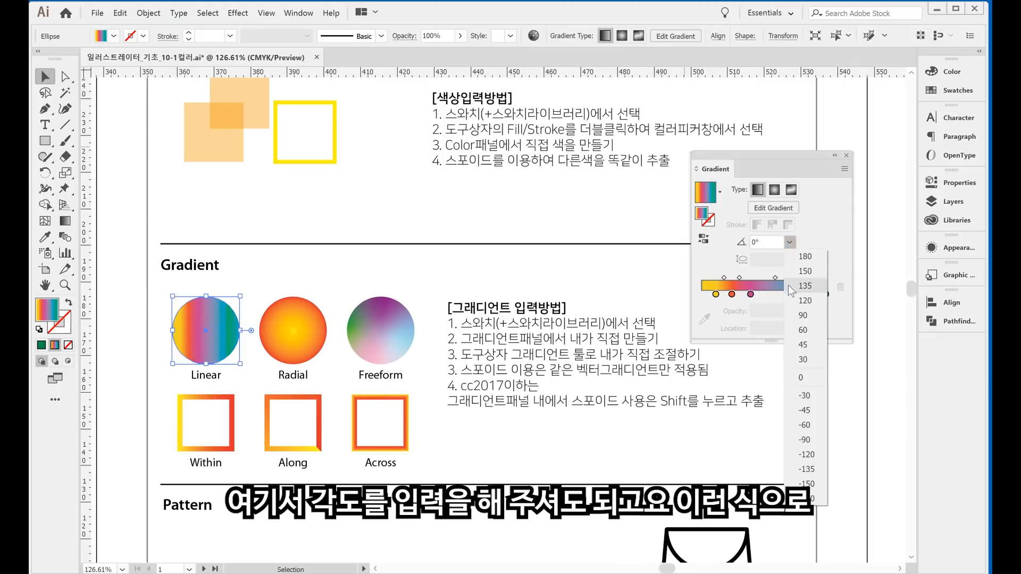
{"action": "left_click", "coordinate": [791, 331]}
{"action": "left_click", "coordinate": [790, 242]}
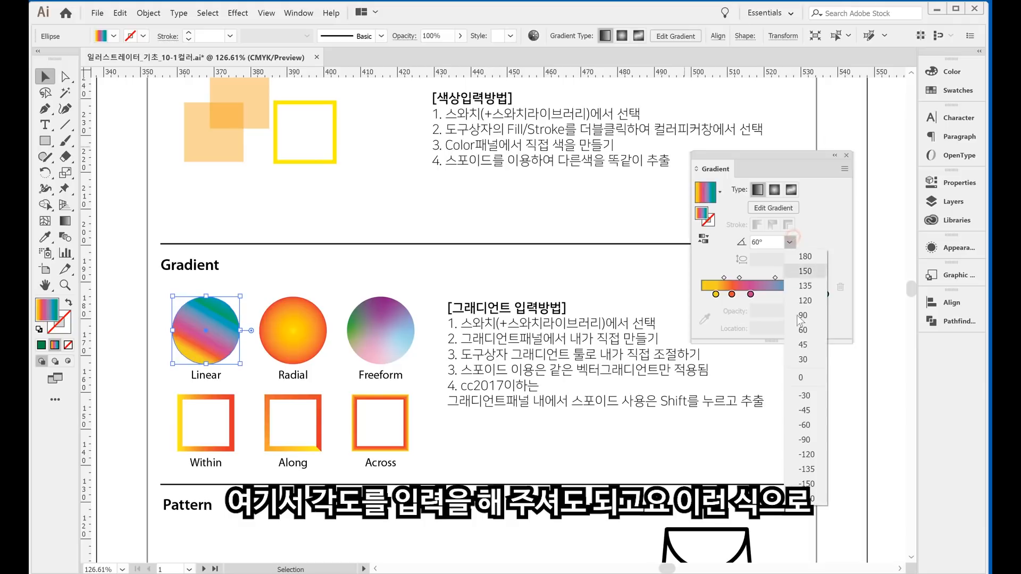
{"action": "left_click", "coordinate": [796, 416]}
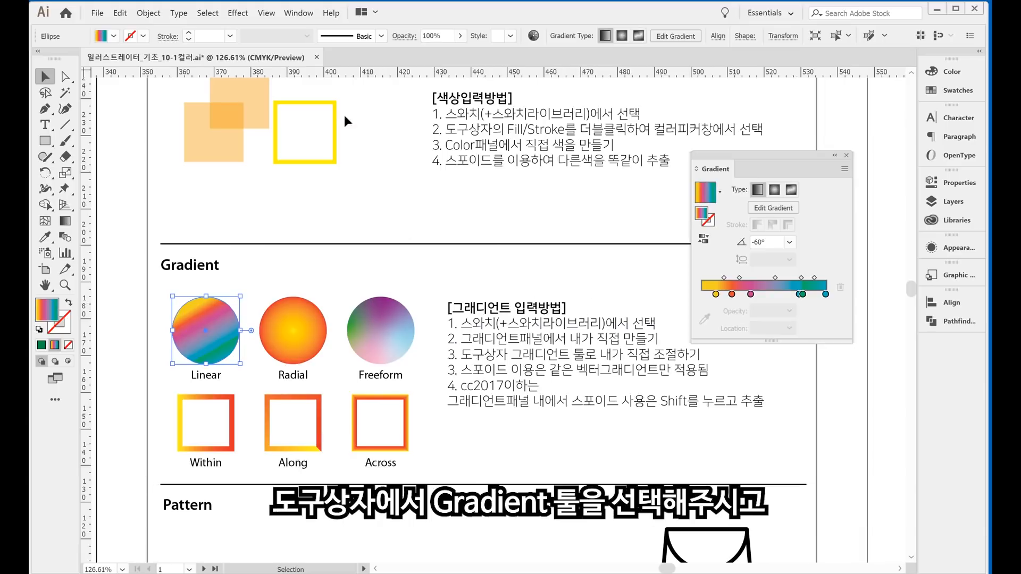
Redraw the Linear circle's gradient diagonally upward at about 35.6° with the Gradient tool, and remove its green, inner blue and magenta stops
{"action": "left_click", "coordinate": [69, 223]}
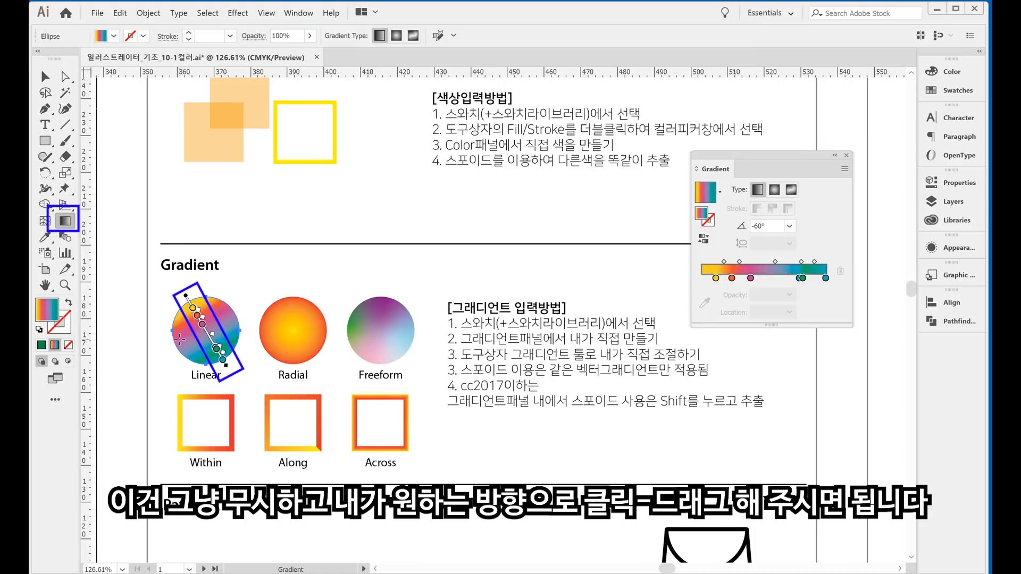
{"action": "mouse_move", "coordinate": [176, 354]}
{"action": "left_mouse_down"}
{"action": "mouse_move", "coordinate": [244, 265]}
{"action": "mouse_move", "coordinate": [218, 317]}
{"action": "mouse_move", "coordinate": [250, 258]}
{"action": "mouse_move", "coordinate": [226, 297]}
{"action": "mouse_move", "coordinate": [241, 307]}
{"action": "mouse_move", "coordinate": [337, 230]}
{"action": "mouse_move", "coordinate": [328, 250]}
{"action": "mouse_move", "coordinate": [230, 314]}
{"action": "left_mouse_up"}
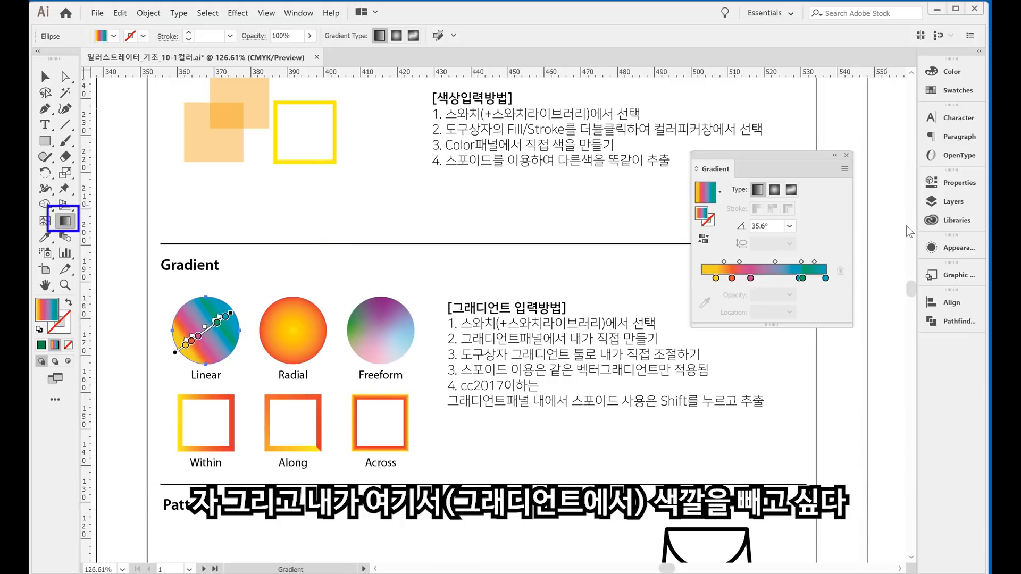
{"action": "left_click", "coordinate": [803, 279]}
{"action": "left_click_drag", "start_coordinate": [803, 278], "coordinate": [803, 370]}
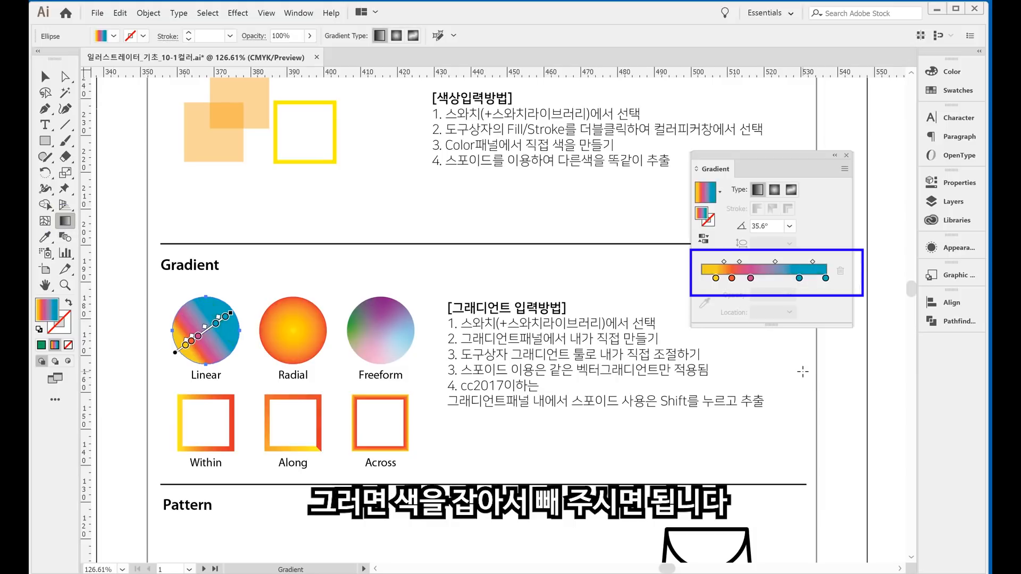
{"action": "left_click_drag", "start_coordinate": [803, 278], "coordinate": [800, 367]}
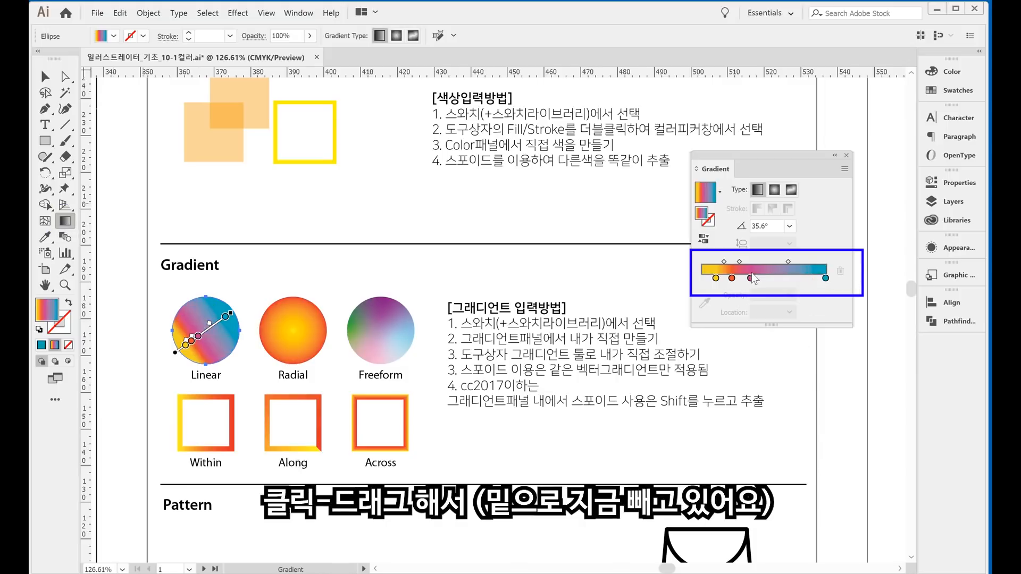
{"action": "left_click_drag", "start_coordinate": [754, 277], "coordinate": [762, 356]}
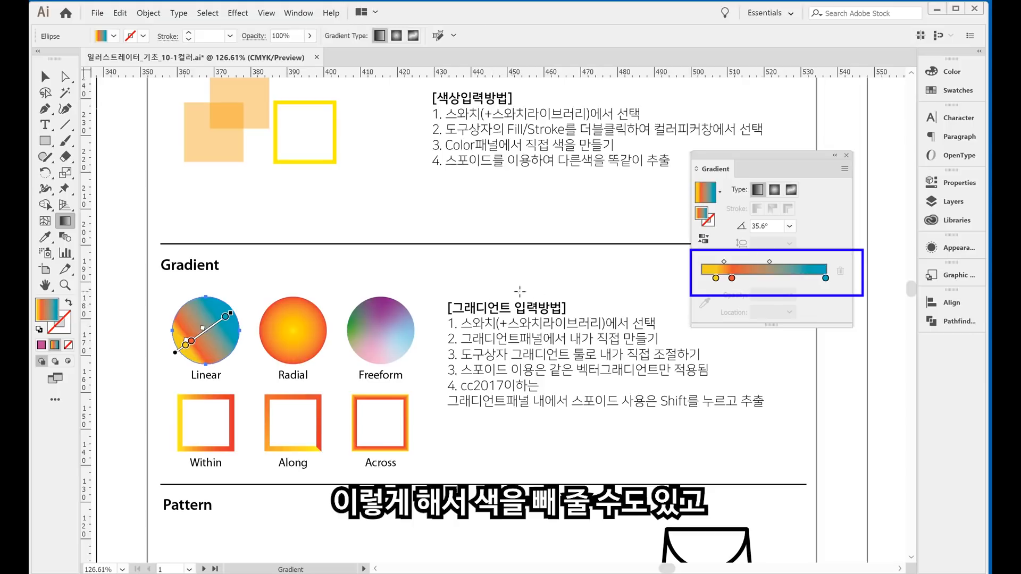
Move the gradient's orange-red stop to a location of about 57%, and try navy, red-orange and lime-green swatches on it
{"action": "left_click_drag", "start_coordinate": [732, 278], "coordinate": [775, 280]}
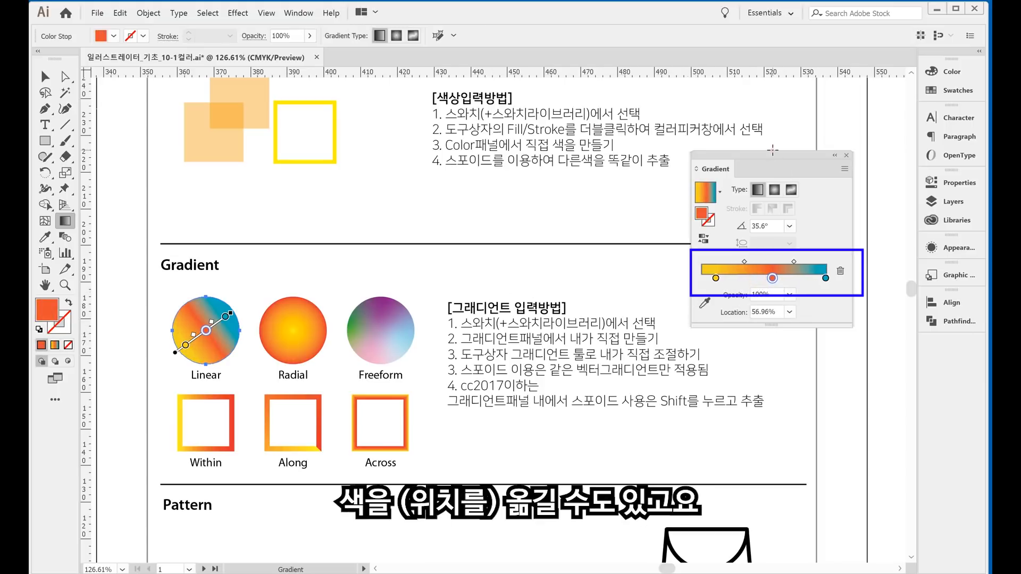
{"action": "left_click_drag", "start_coordinate": [773, 150], "coordinate": [578, 218]}
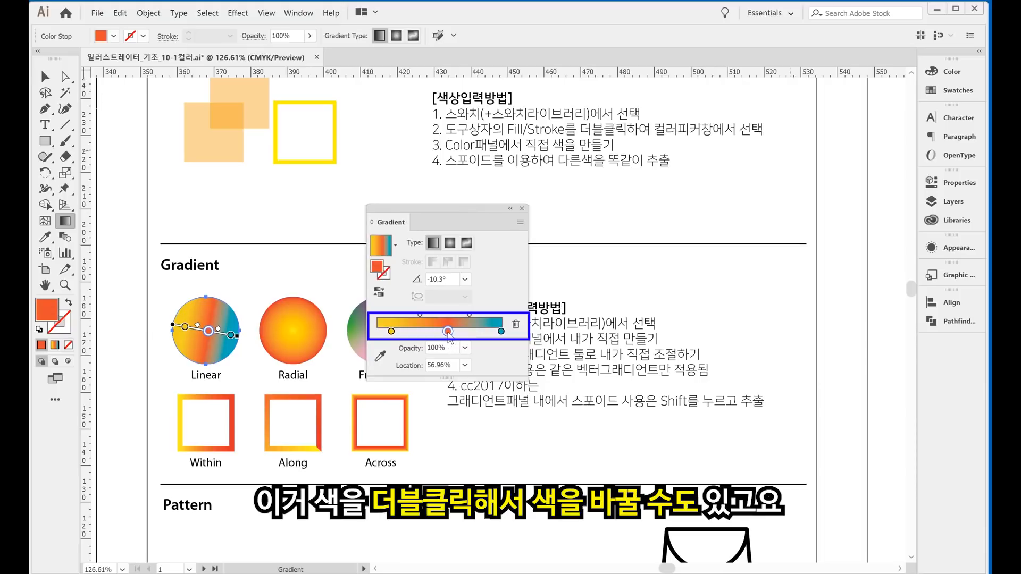
{"action": "double_click", "coordinate": [448, 332]}
{"action": "left_click", "coordinate": [413, 373]}
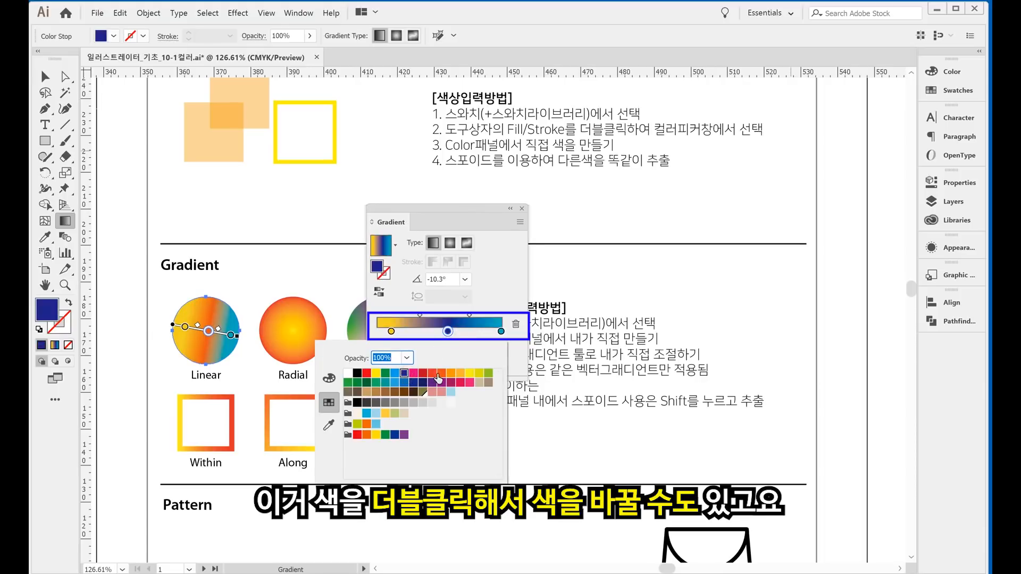
{"action": "left_click", "coordinate": [441, 373]}
{"action": "left_click", "coordinate": [487, 378]}
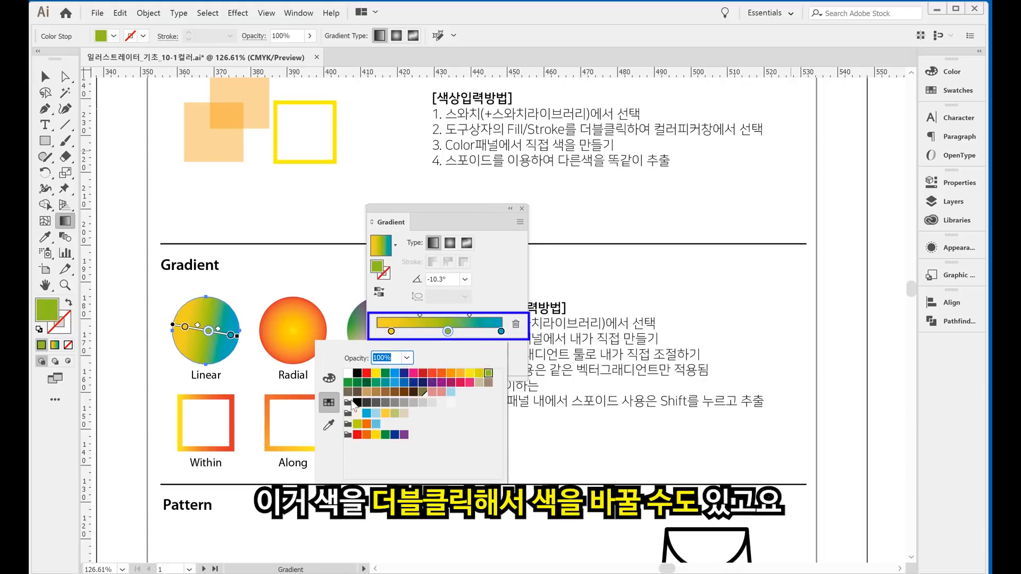
Mix a red for the gradient's middle stop with CMYK values C 0, M 96, Y 100, K 0
{"action": "left_click", "coordinate": [330, 379]}
{"action": "left_click_drag", "start_coordinate": [411, 382], "coordinate": [460, 383]}
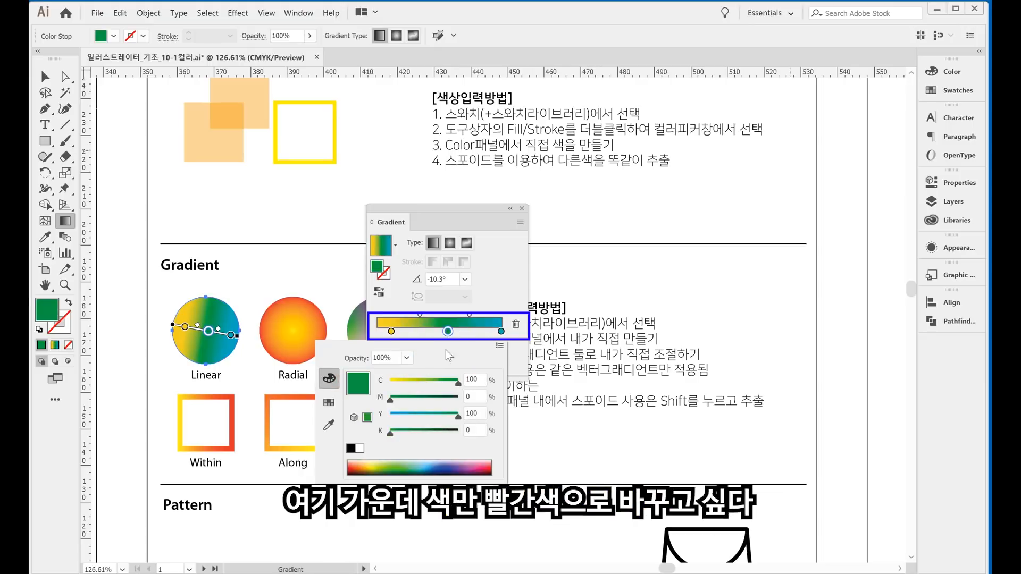
{"action": "left_click_drag", "start_coordinate": [390, 400], "coordinate": [452, 403]}
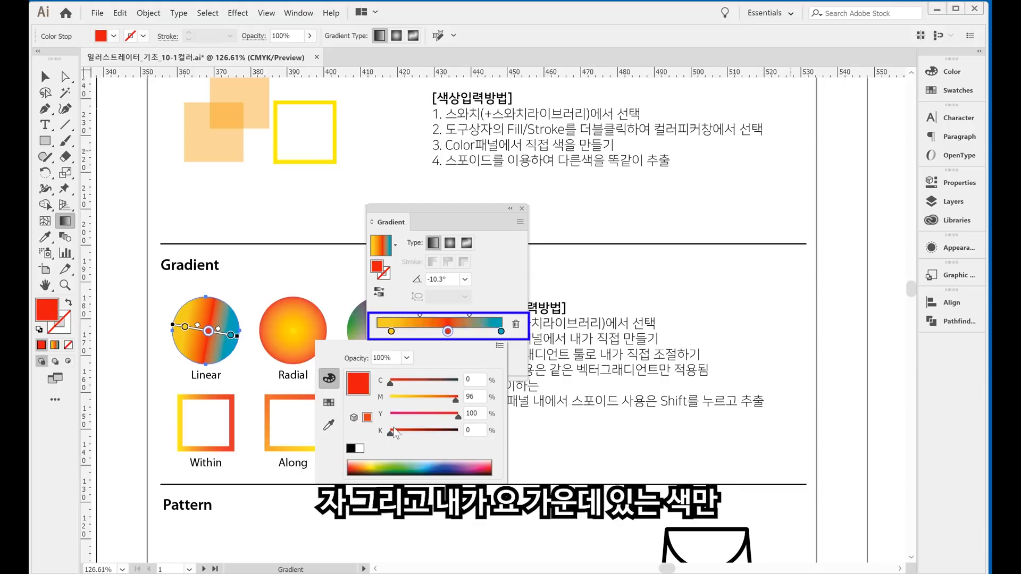
Sample the translucent orange square's colour and opacity onto the middle stop with the stop's eyedropper
{"action": "key", "text": "v"}
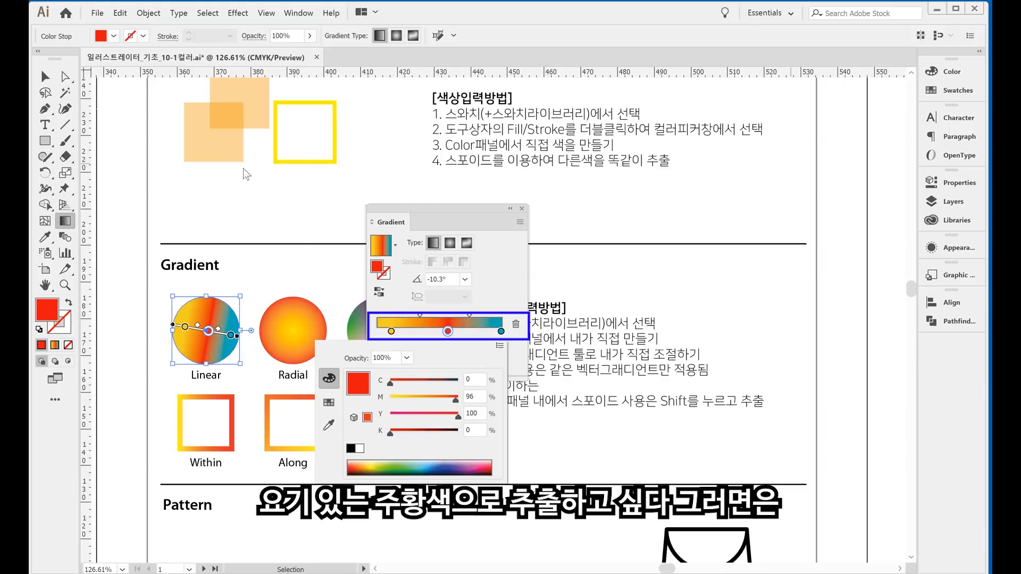
{"action": "left_click", "coordinate": [331, 428]}
{"action": "left_click", "coordinate": [246, 114]}
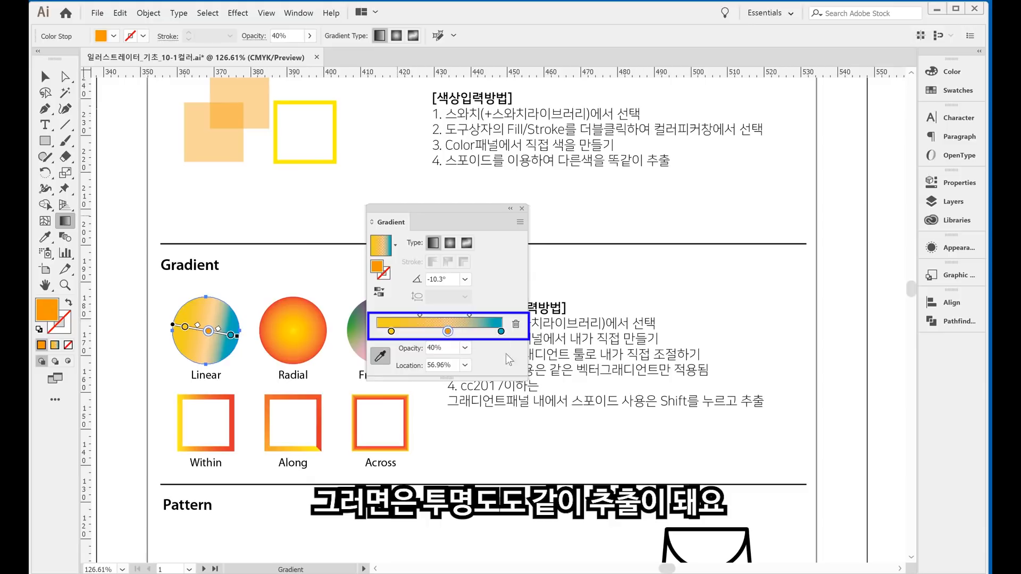
Switch between the gradient stop's eyedropper and the general Eyedropper tool, and return to the Selection tool
{"action": "double_click", "coordinate": [448, 331]}
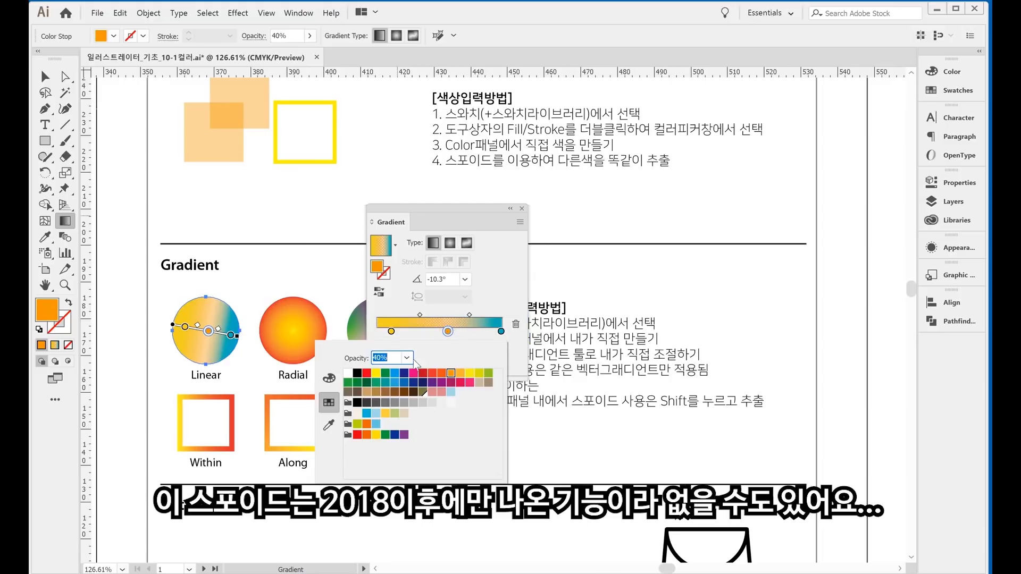
{"action": "left_click", "coordinate": [324, 415]}
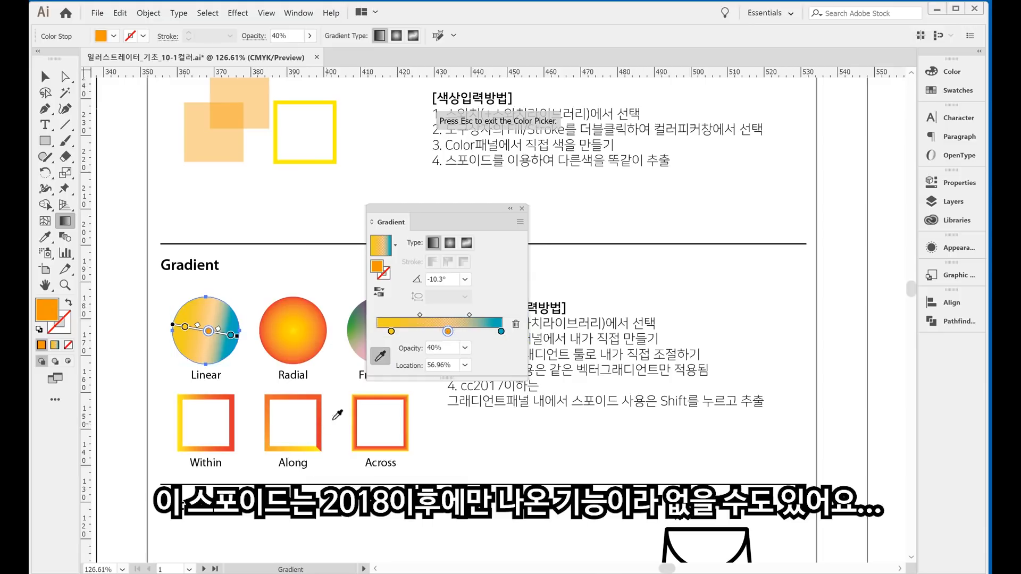
{"action": "left_click", "coordinate": [381, 358]}
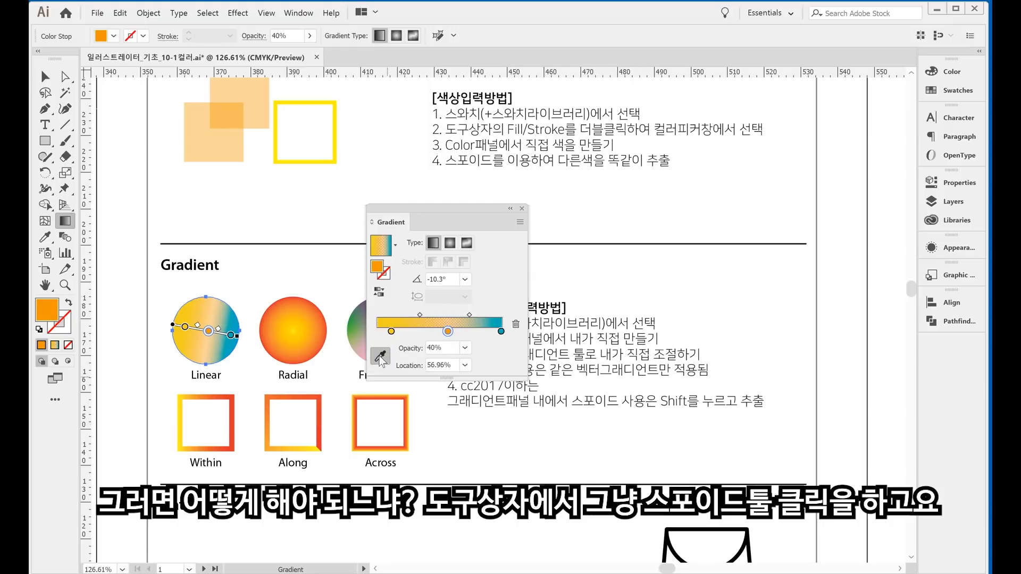
{"action": "left_click", "coordinate": [46, 238]}
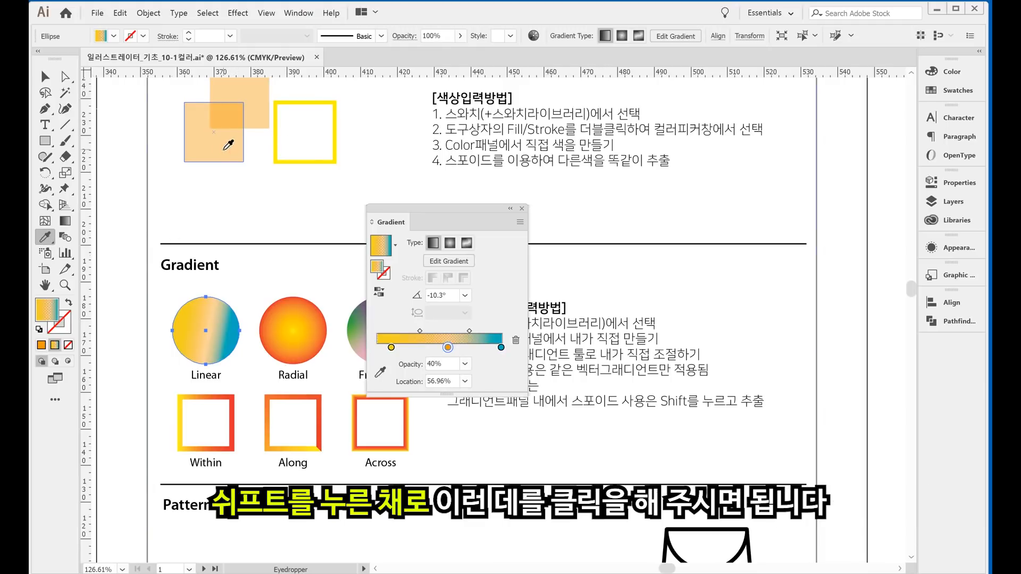
{"action": "left_click", "coordinate": [383, 373]}
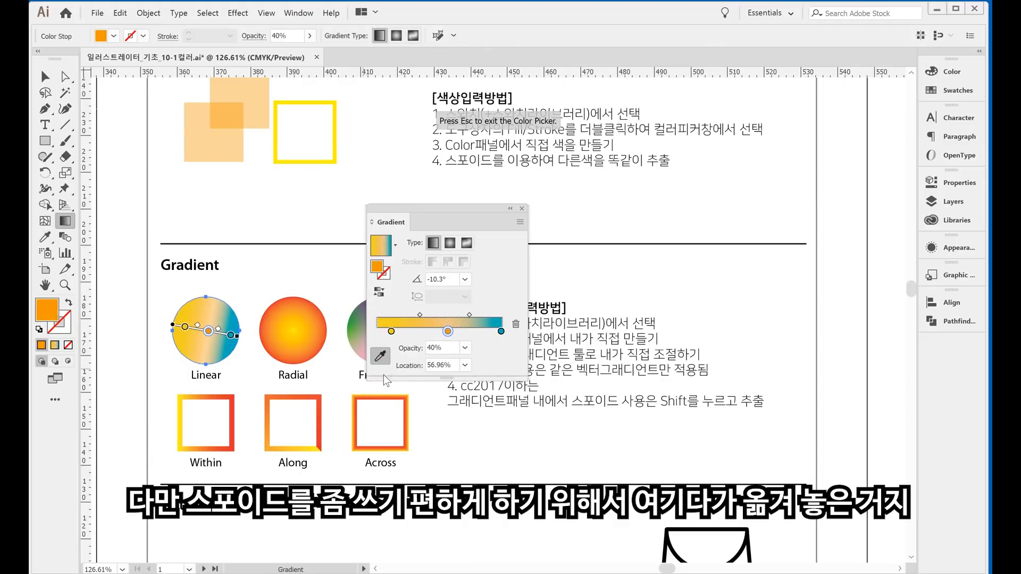
{"action": "left_click", "coordinate": [46, 237]}
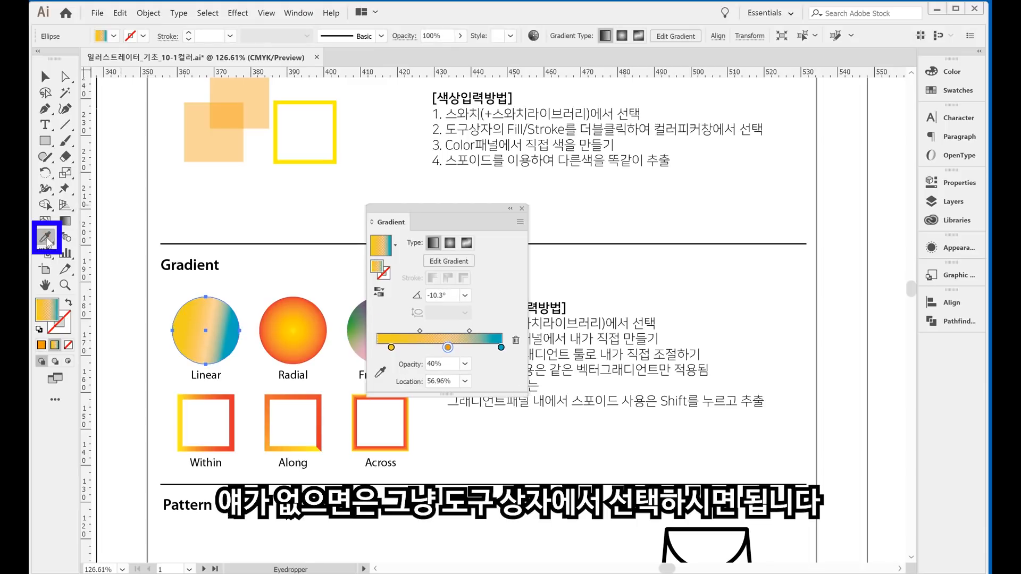
{"action": "key", "text": "v"}
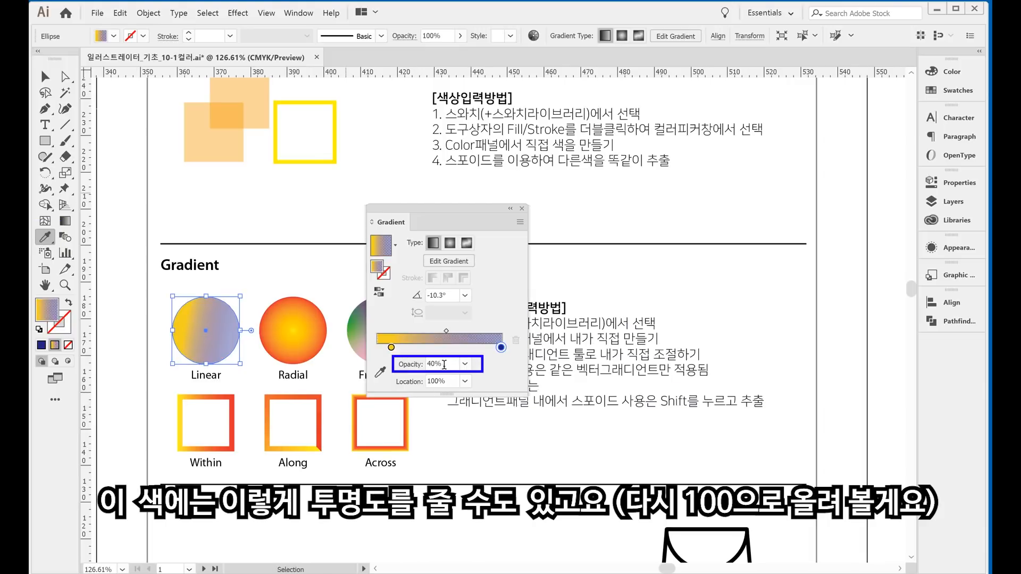
Set the opacity of the gradient's navy end stop to 100%
{"action": "left_click_drag", "start_coordinate": [444, 364], "coordinate": [371, 369]}
{"action": "type", "text": "100"}
{"action": "key", "text": "Return"}
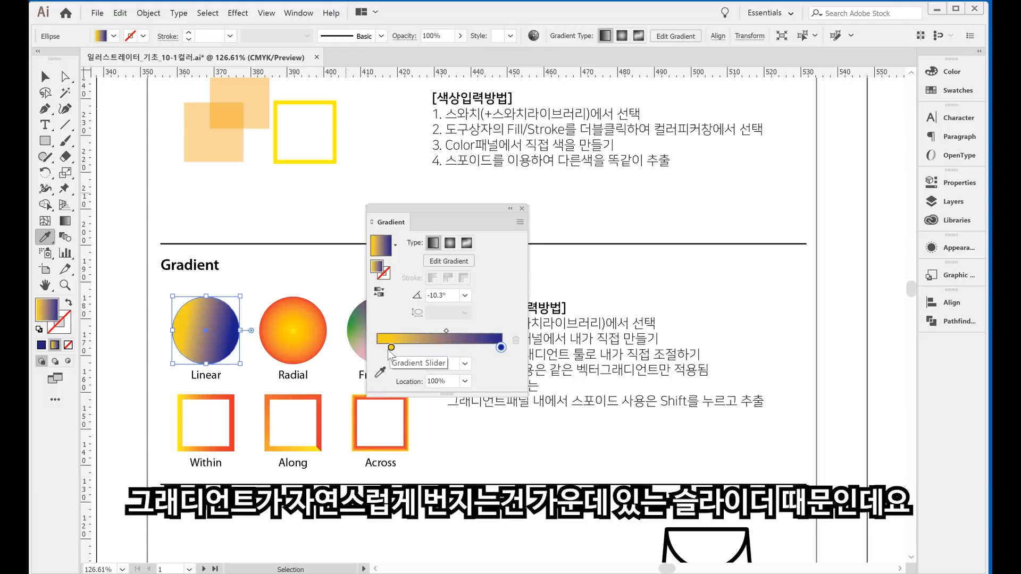
Move the yellow stop to a location of 0%, and set the midpoint between yellow and navy to 50%
{"action": "left_click_drag", "start_coordinate": [391, 347], "coordinate": [377, 348]}
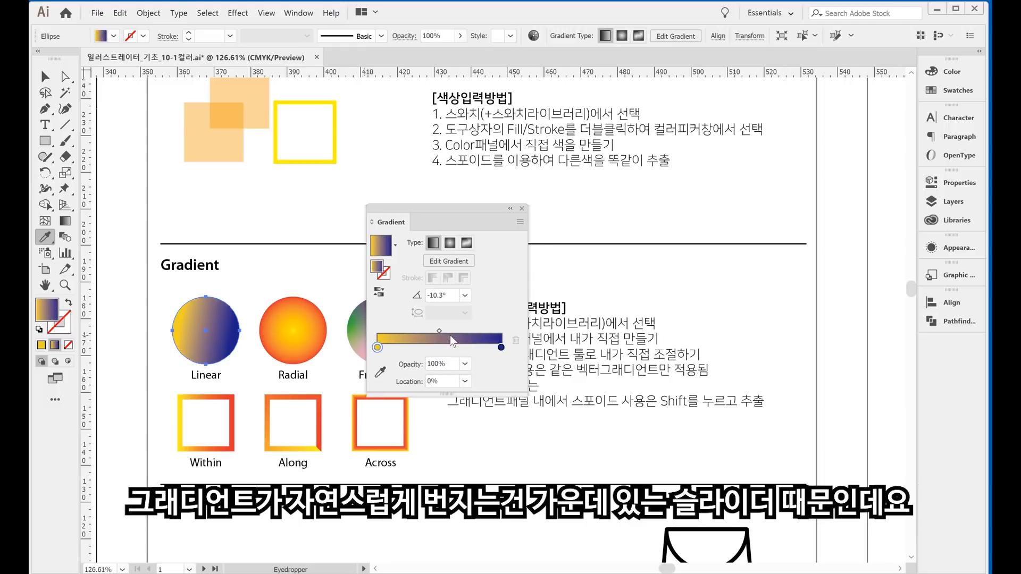
{"action": "mouse_move", "coordinate": [440, 331]}
{"action": "left_mouse_down"}
{"action": "mouse_move", "coordinate": [458, 332]}
{"action": "mouse_move", "coordinate": [391, 331]}
{"action": "mouse_move", "coordinate": [494, 336]}
{"action": "mouse_move", "coordinate": [386, 332]}
{"action": "mouse_move", "coordinate": [468, 334]}
{"action": "mouse_move", "coordinate": [446, 341]}
{"action": "left_mouse_up"}
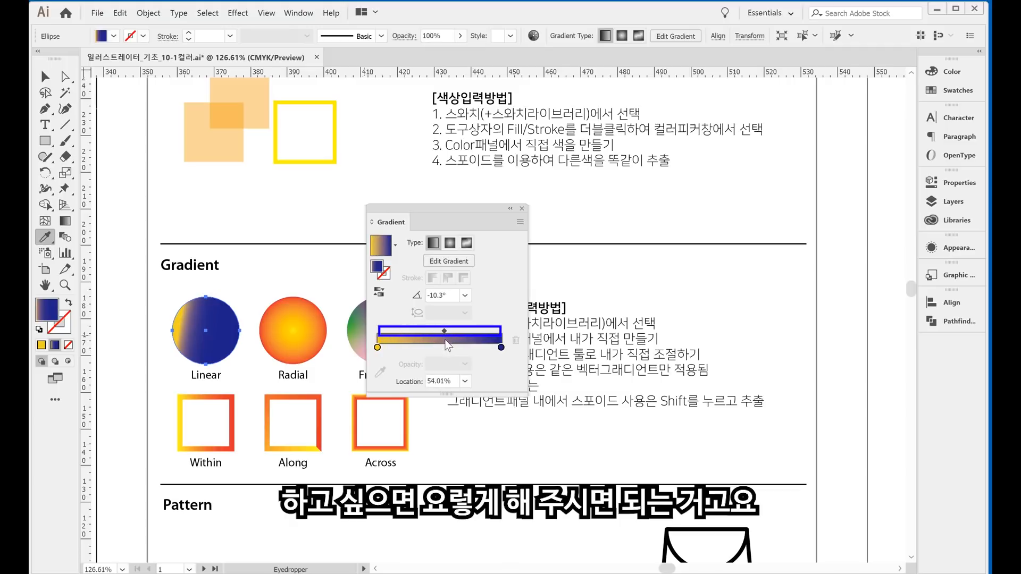
{"action": "double_click", "coordinate": [450, 381]}
{"action": "type", "text": "50"}
{"action": "key", "text": "Return"}
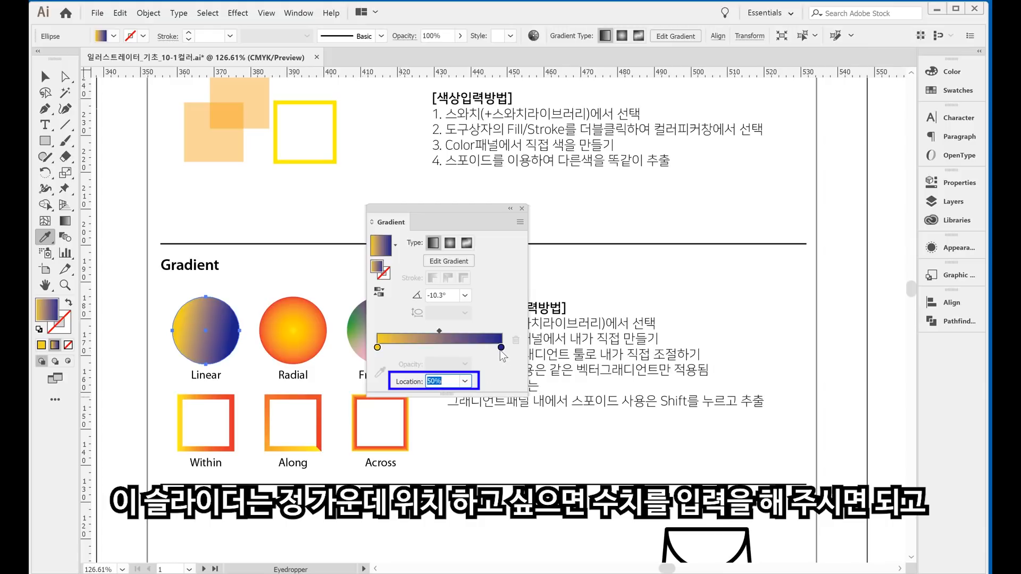
Move the navy stop to about 48%, and add a pink stop at the gradient's 100% end
{"action": "left_click_drag", "start_coordinate": [501, 349], "coordinate": [437, 349]}
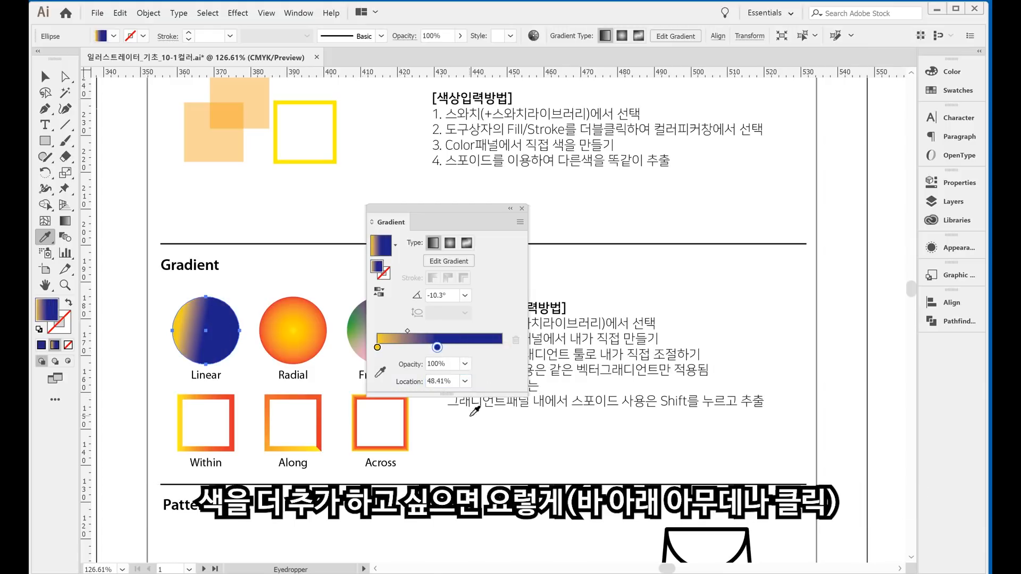
{"action": "left_click", "coordinate": [484, 349]}
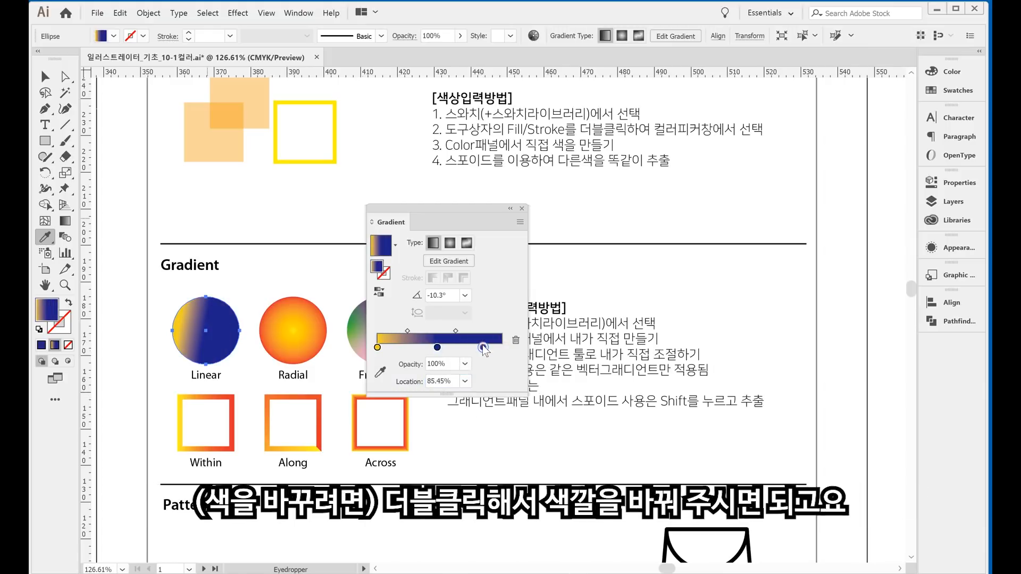
{"action": "double_click", "coordinate": [483, 347]}
{"action": "left_click", "coordinate": [470, 389]}
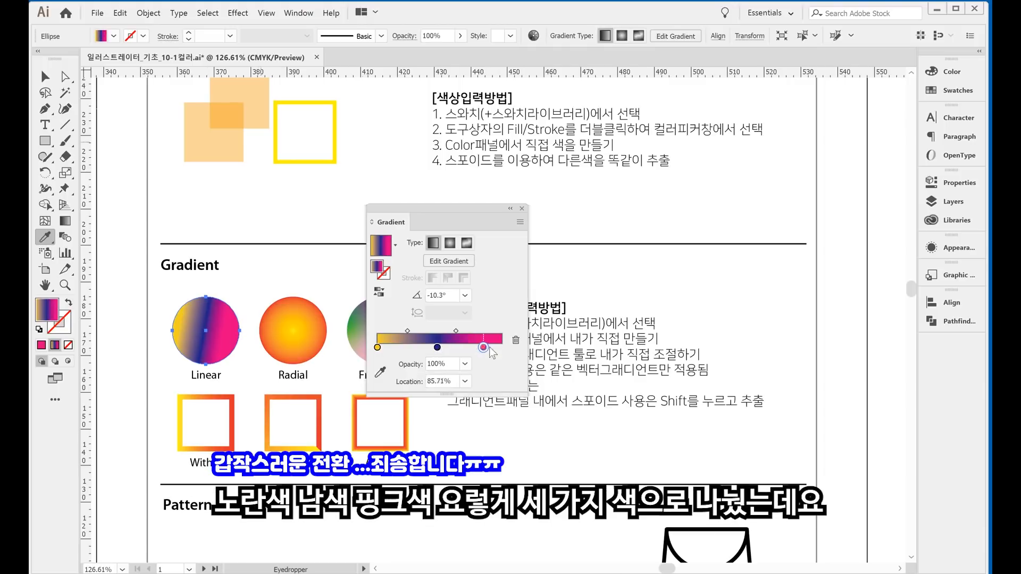
{"action": "left_click_drag", "start_coordinate": [484, 347], "coordinate": [501, 347]}
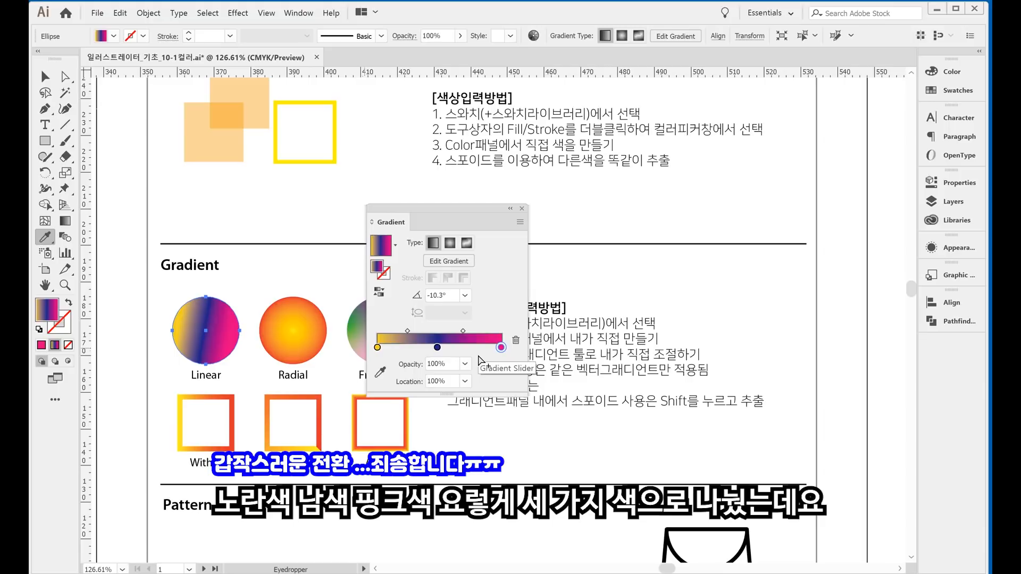
Redraw the Linear circle's gradient diagonally downward at about -47.4° with the Gradient tool, and change its type to Radial
{"action": "key", "text": "g"}
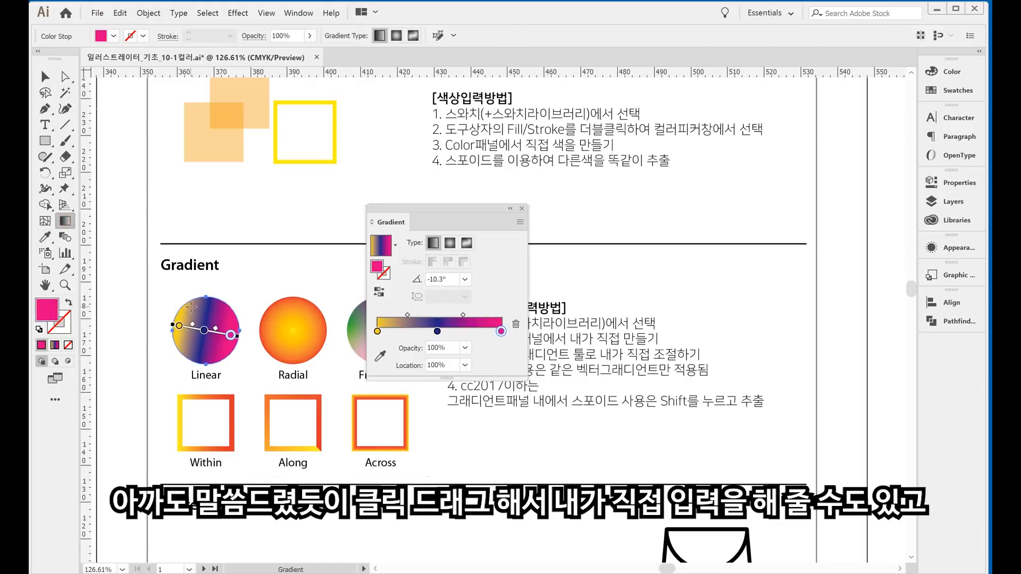
{"action": "left_click_drag", "start_coordinate": [187, 309], "coordinate": [233, 360]}
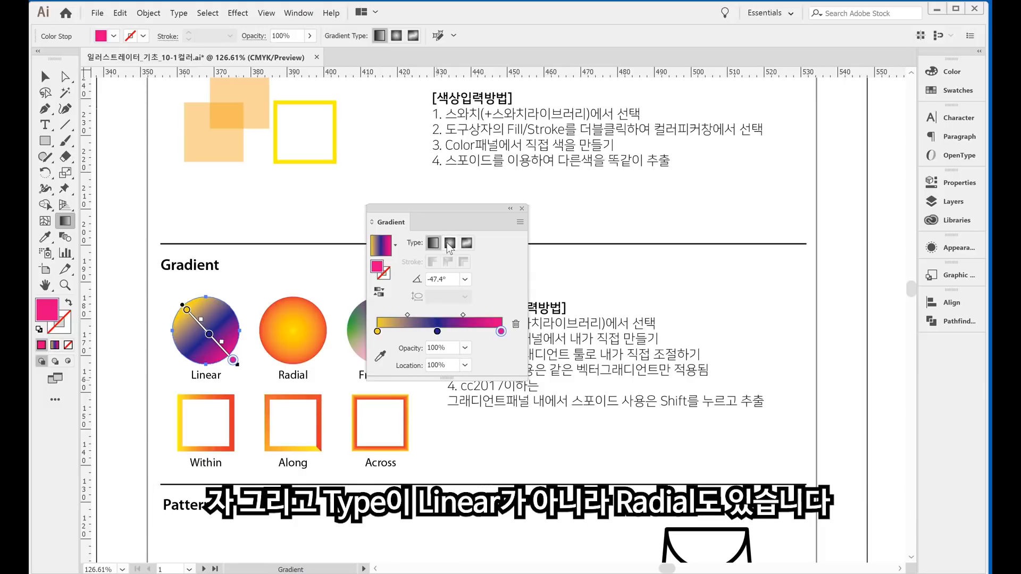
{"action": "left_click_drag", "start_coordinate": [442, 207], "coordinate": [607, 202]}
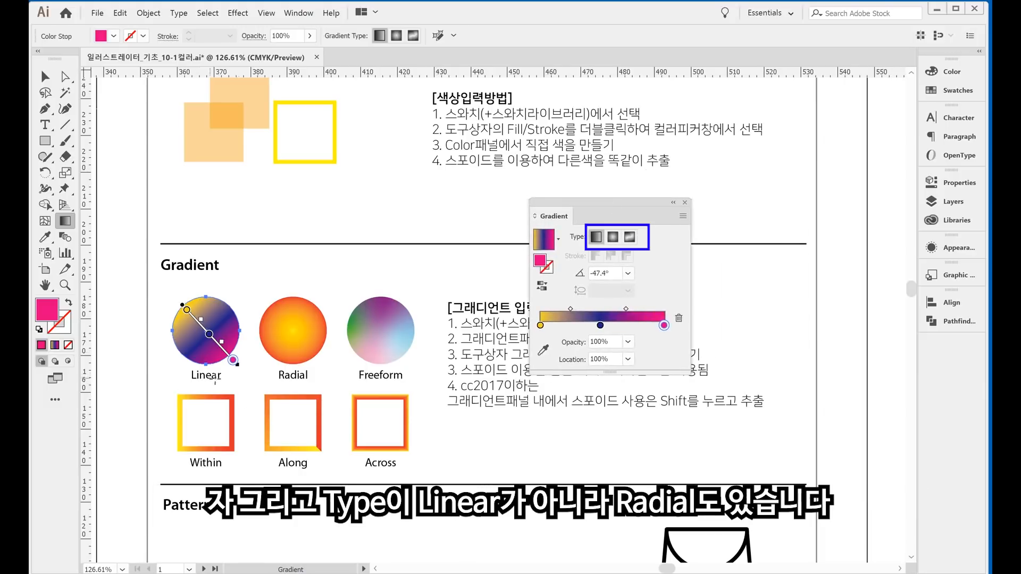
{"action": "left_click", "coordinate": [616, 237]}
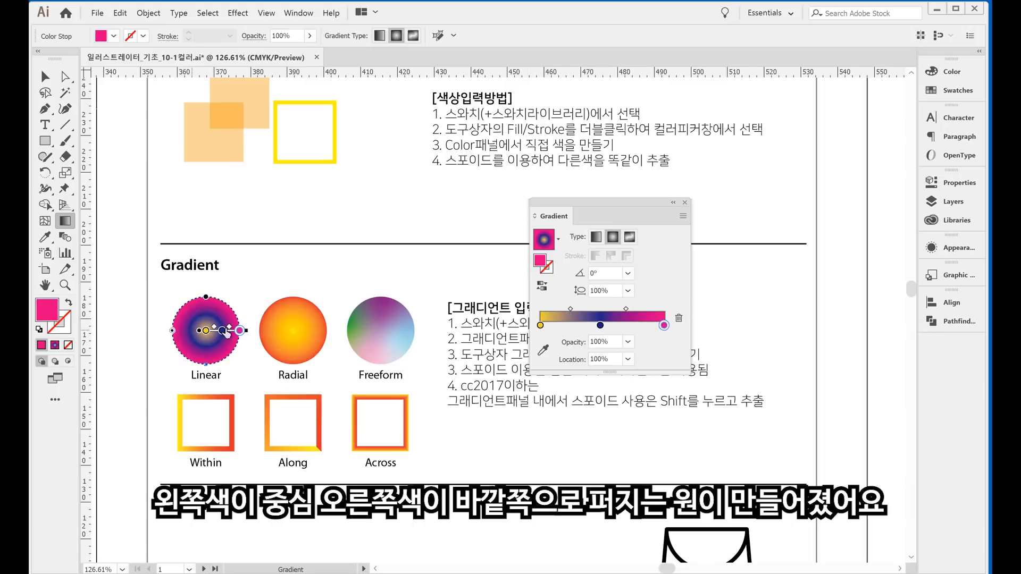
Enlarge the Linear circle's radial gradient radius with the Gradient tool, and add a pink stop at 72.75%
{"action": "mouse_move", "coordinate": [240, 331]}
{"action": "left_mouse_down"}
{"action": "mouse_move", "coordinate": [307, 332]}
{"action": "mouse_move", "coordinate": [270, 331]}
{"action": "left_mouse_up"}
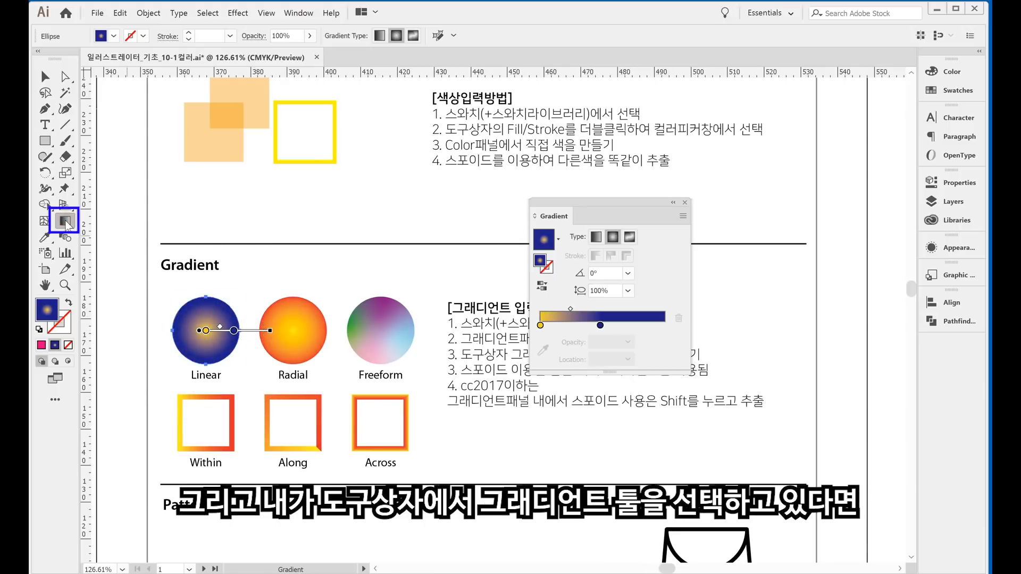
{"action": "mouse_move", "coordinate": [270, 331]}
{"action": "left_mouse_down"}
{"action": "mouse_move", "coordinate": [231, 334]}
{"action": "mouse_move", "coordinate": [263, 334]}
{"action": "left_mouse_up"}
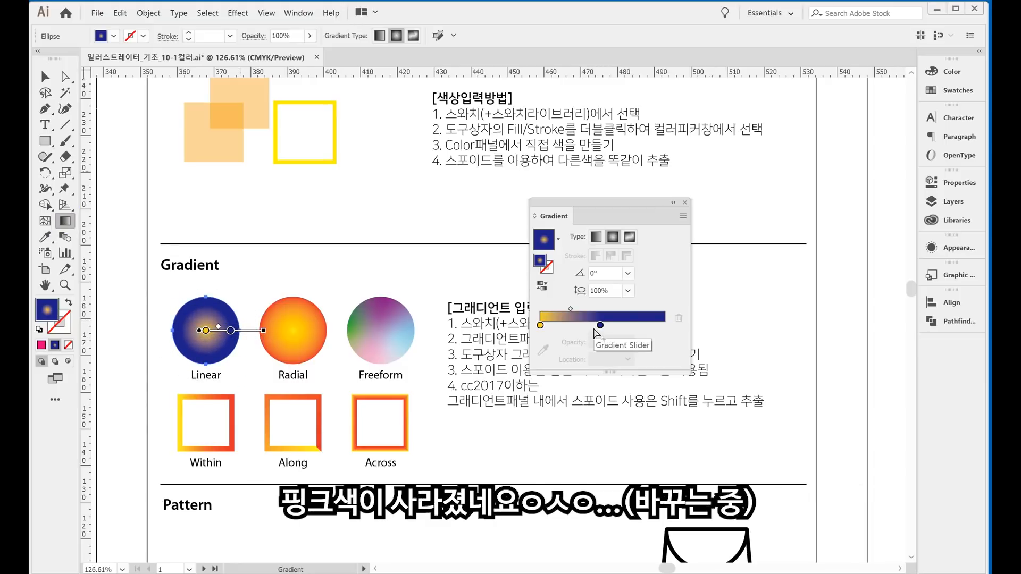
{"action": "left_click", "coordinate": [611, 326]}
{"action": "left_click_drag", "start_coordinate": [612, 326], "coordinate": [630, 325]}
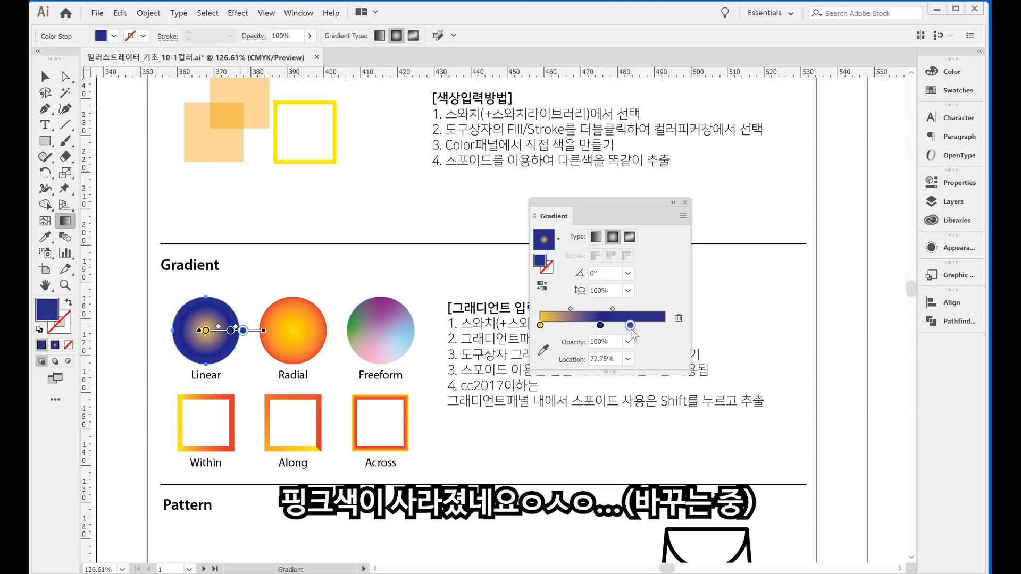
{"action": "double_click", "coordinate": [630, 326]}
{"action": "left_click", "coordinate": [594, 377]}
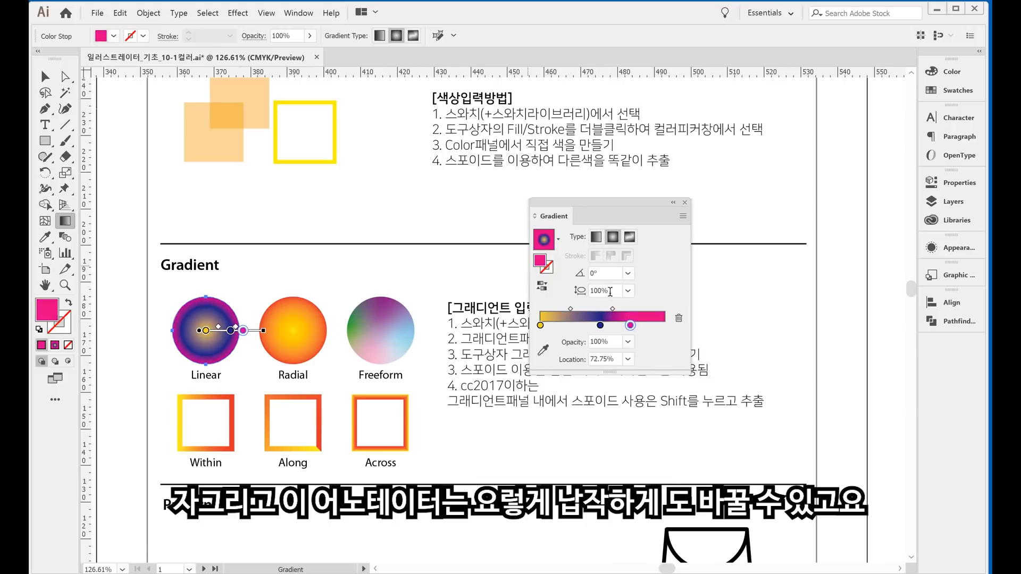
Flatten the radial gradient to a 72.5% aspect ratio and move its pink stop to 100%
{"action": "left_click_drag", "start_coordinate": [206, 282], "coordinate": [207, 294]}
{"action": "left_click_drag", "start_coordinate": [243, 330], "coordinate": [257, 330]}
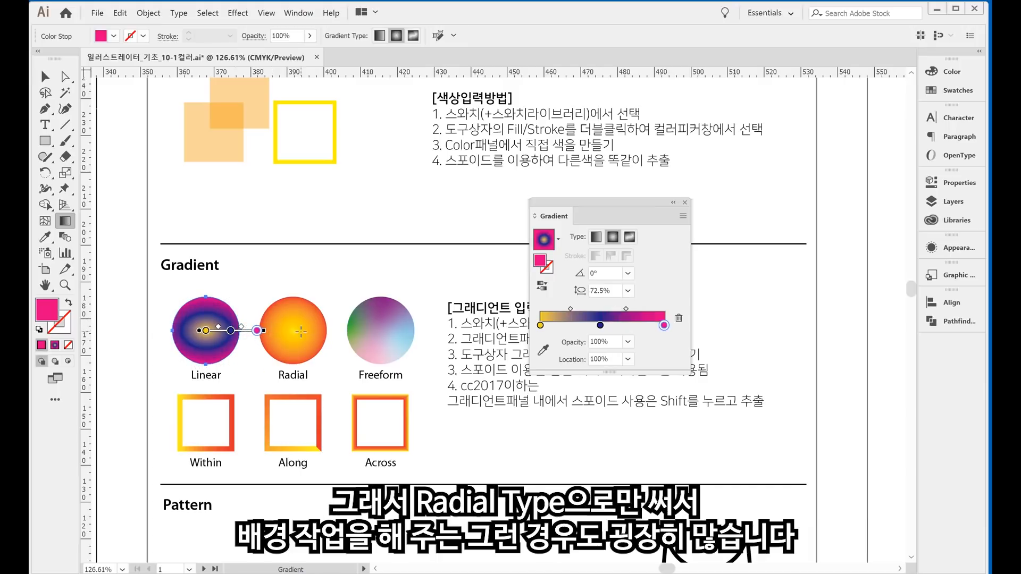
Select the Freeform circle and examine its colour points with the Gradient tool
{"action": "left_click", "coordinate": [46, 76]}
{"action": "left_click", "coordinate": [392, 272]}
{"action": "left_click", "coordinate": [389, 321]}
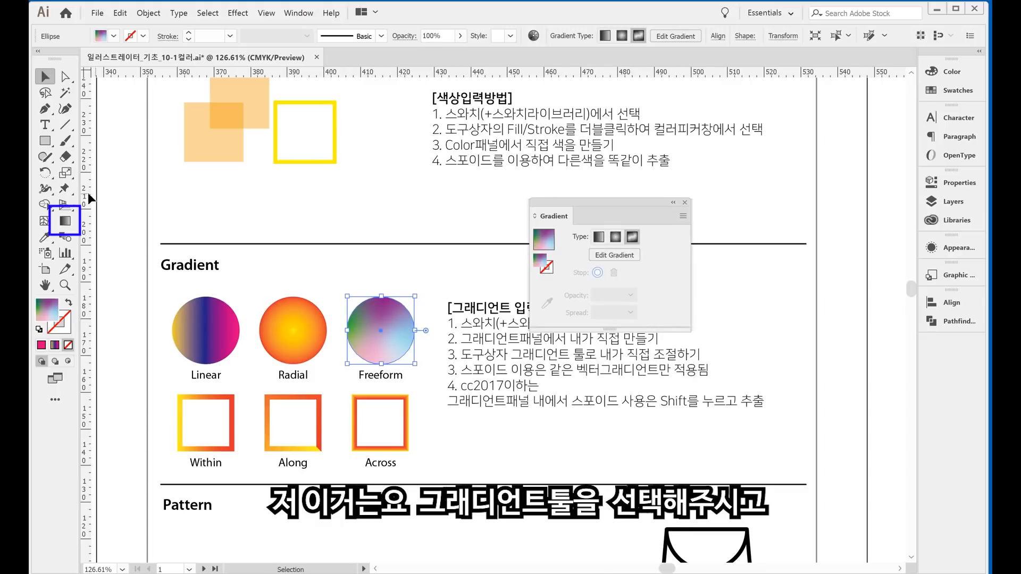
{"action": "key", "text": "g"}
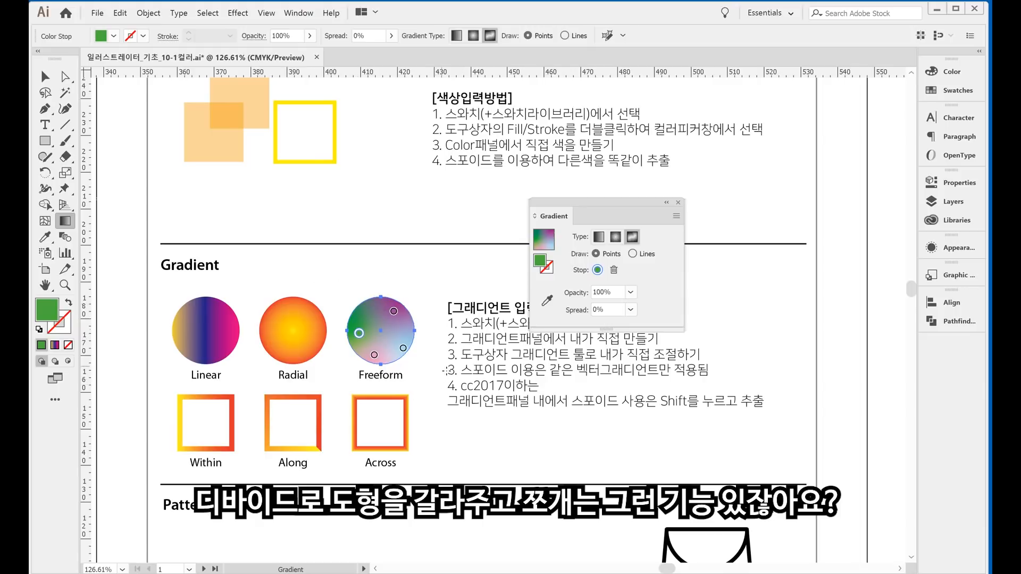
{"action": "key", "text": "v"}
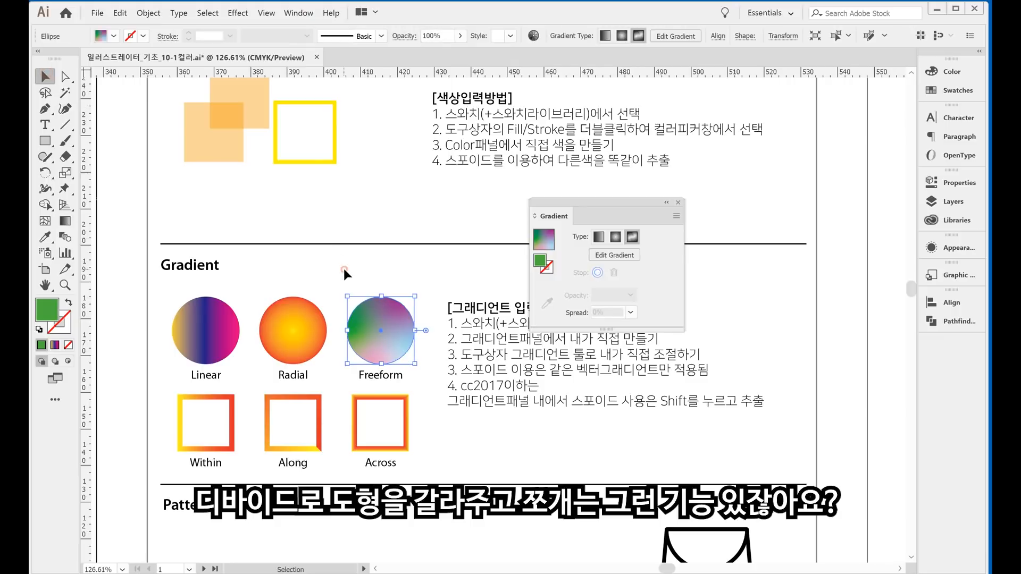
{"action": "left_click", "coordinate": [343, 269]}
{"action": "left_click", "coordinate": [45, 221]}
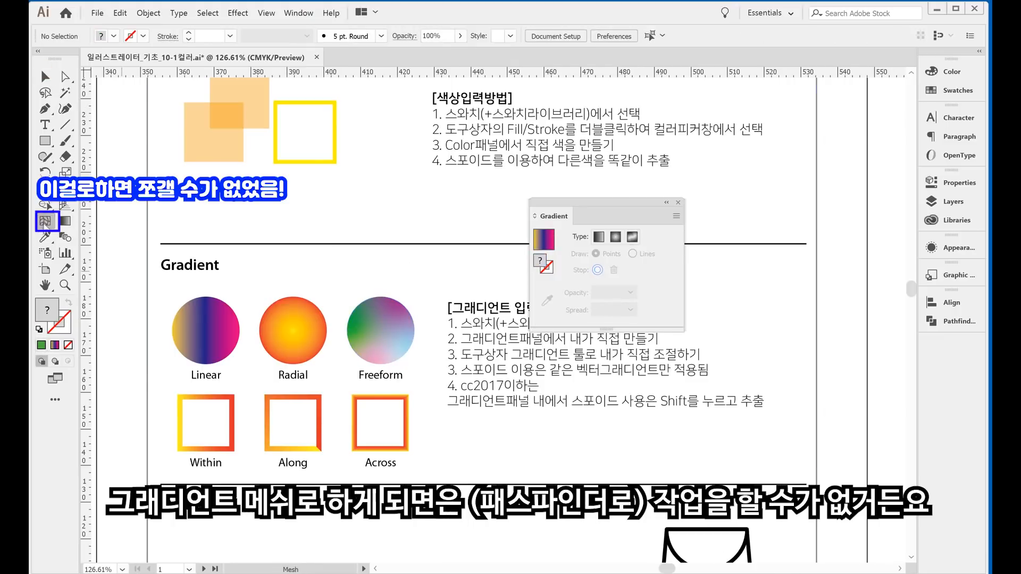
{"action": "key", "text": "v"}
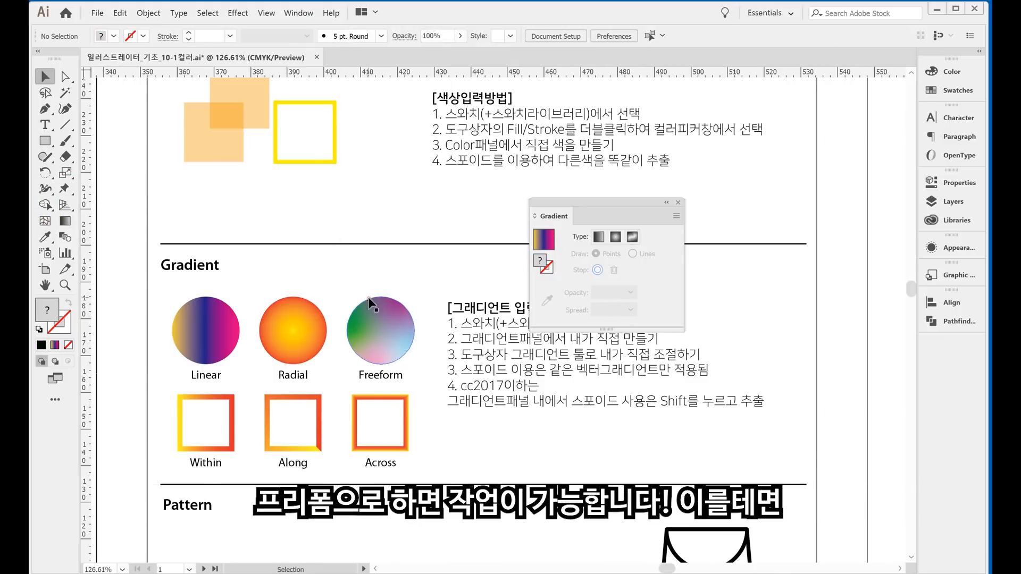
{"action": "left_click", "coordinate": [376, 319]}
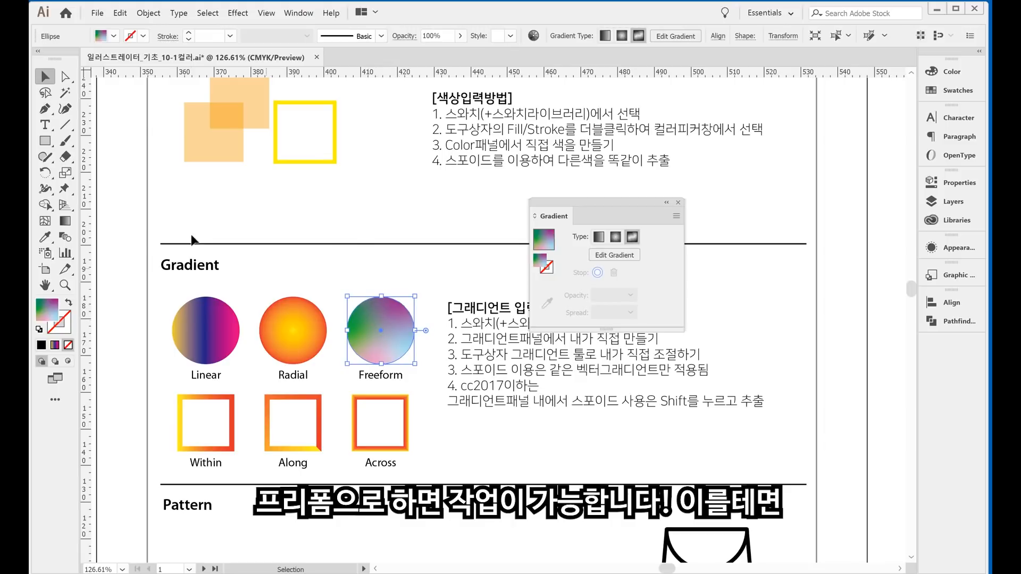
Draw a diagonal line across the Freeform circle from upper left to lower right, and split the circle along it with Pathfinder Divide
{"action": "left_click", "coordinate": [65, 125]}
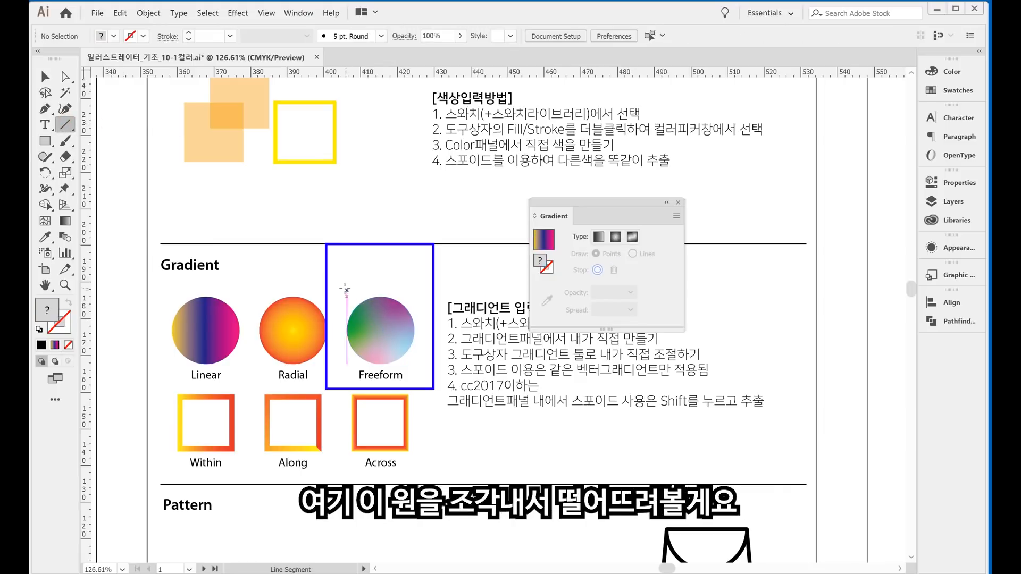
{"action": "left_click_drag", "start_coordinate": [341, 288], "coordinate": [415, 363]}
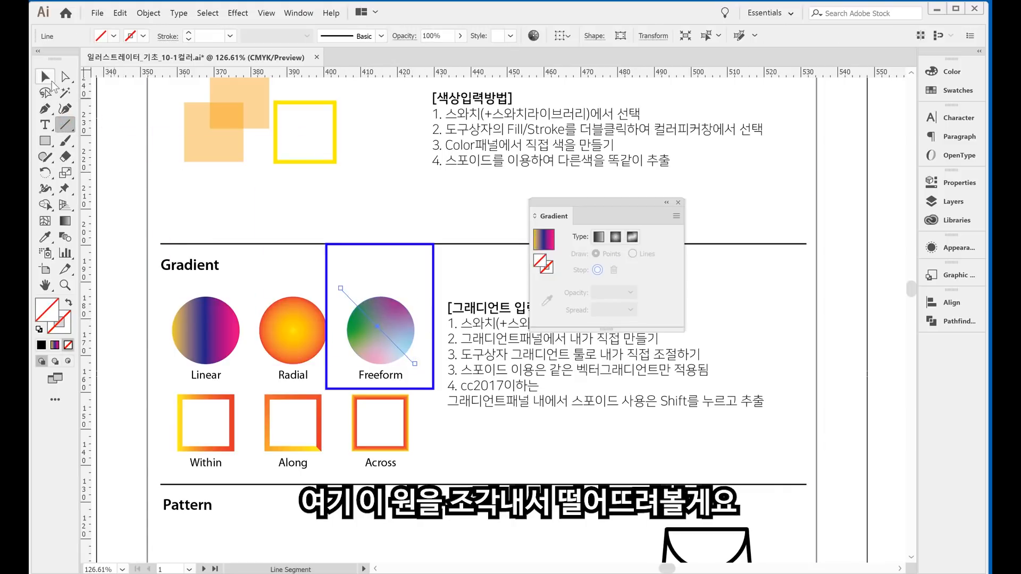
{"action": "left_click", "coordinate": [47, 78]}
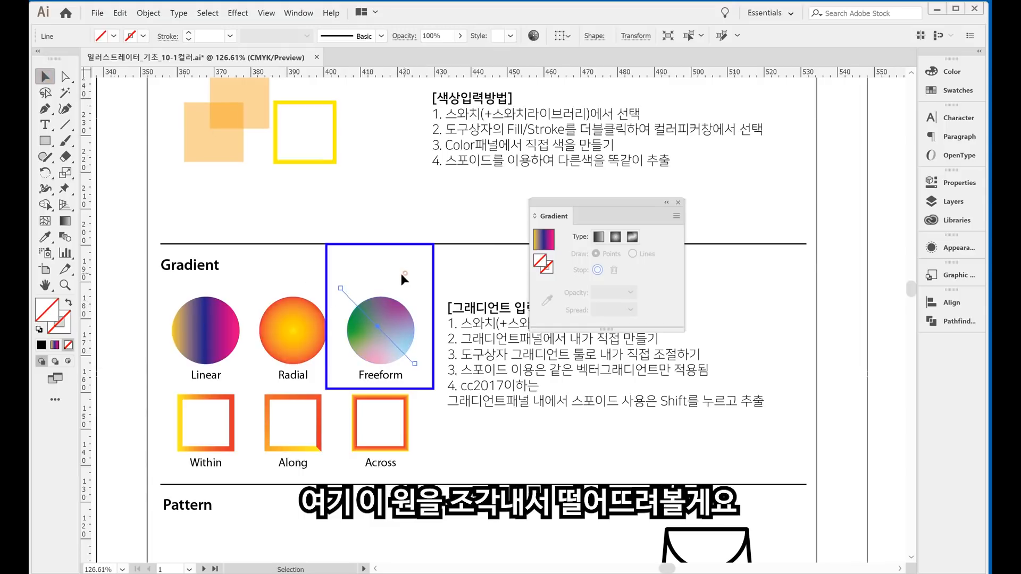
{"action": "left_click_drag", "start_coordinate": [401, 273], "coordinate": [355, 338]}
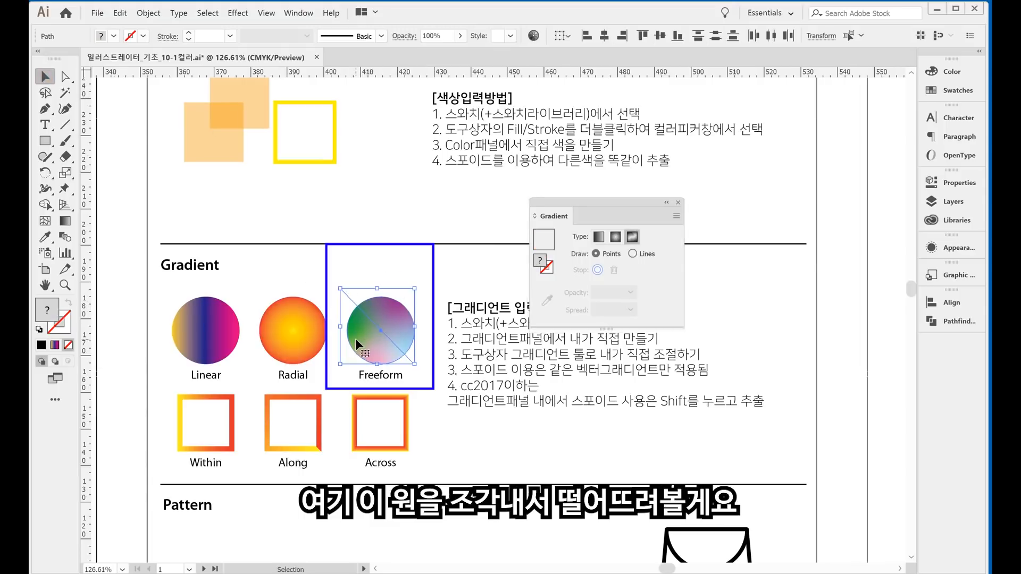
{"action": "left_click", "coordinate": [953, 322]}
{"action": "left_click", "coordinate": [775, 367]}
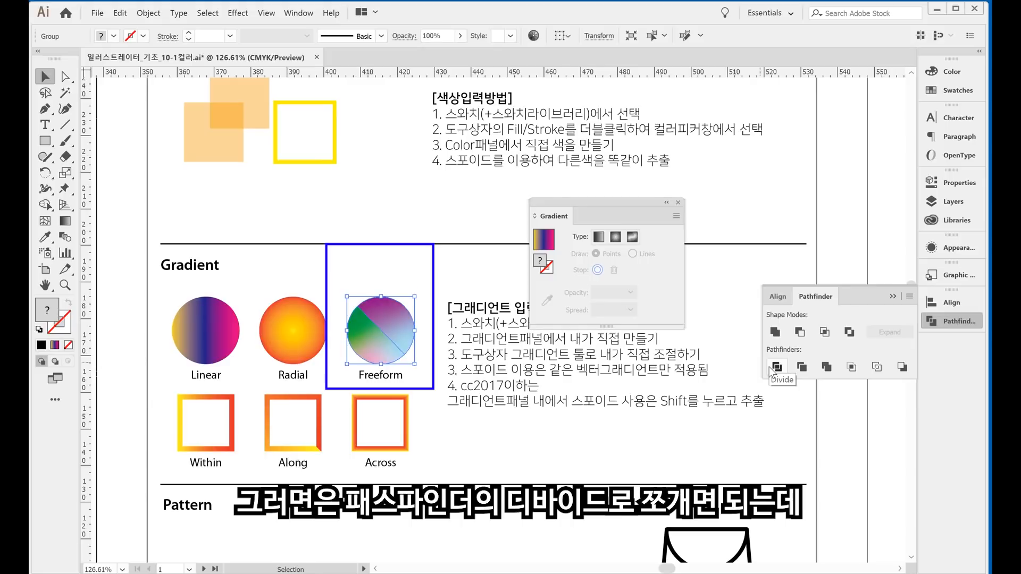
Ungroup the divided Freeform circle and move its purple-and-blue half diagonally away from the green-and-pink half
{"action": "left_click", "coordinate": [421, 276]}
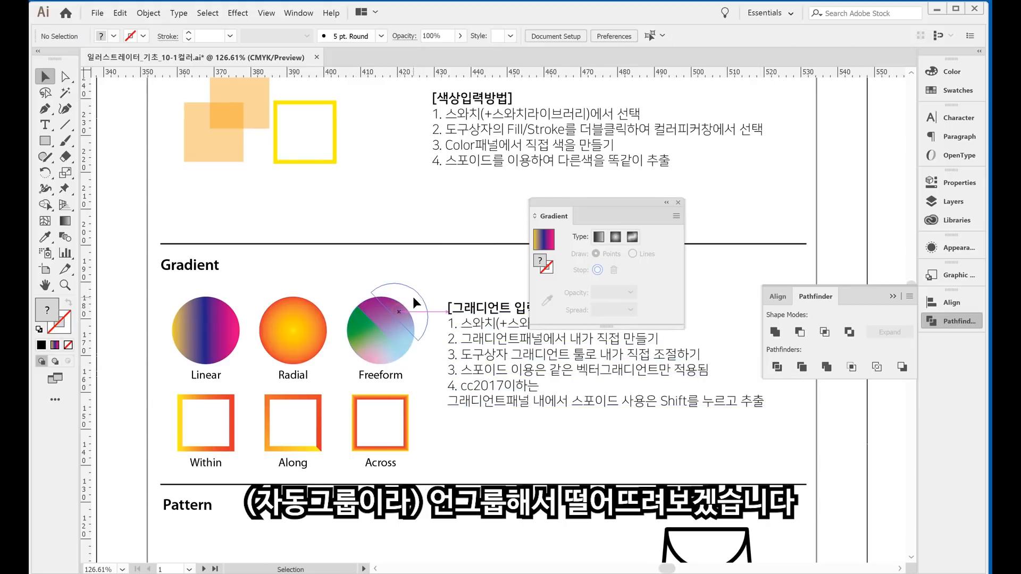
{"action": "left_click_drag", "start_coordinate": [399, 311], "coordinate": [413, 297]}
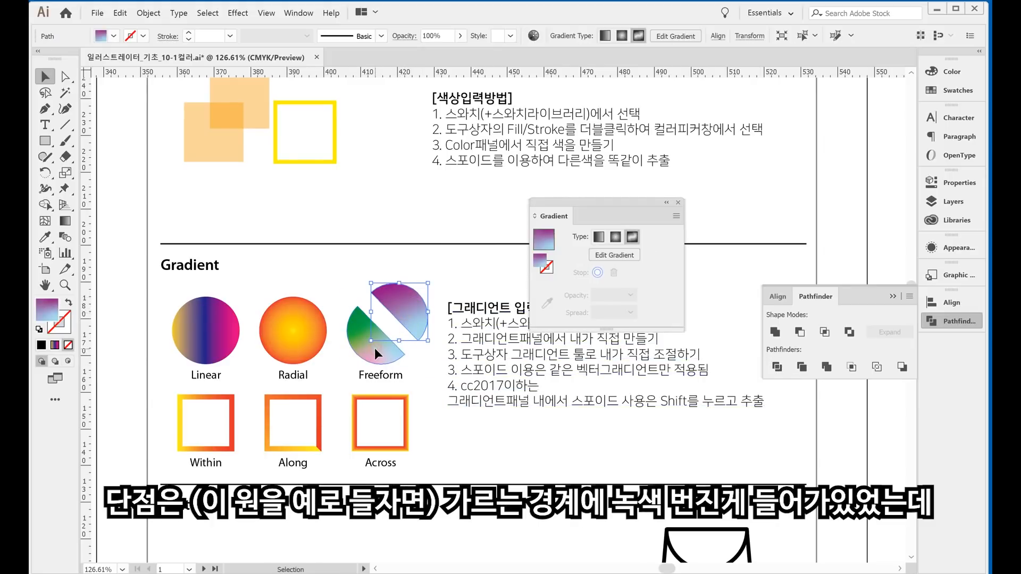
{"action": "left_click", "coordinate": [605, 260]}
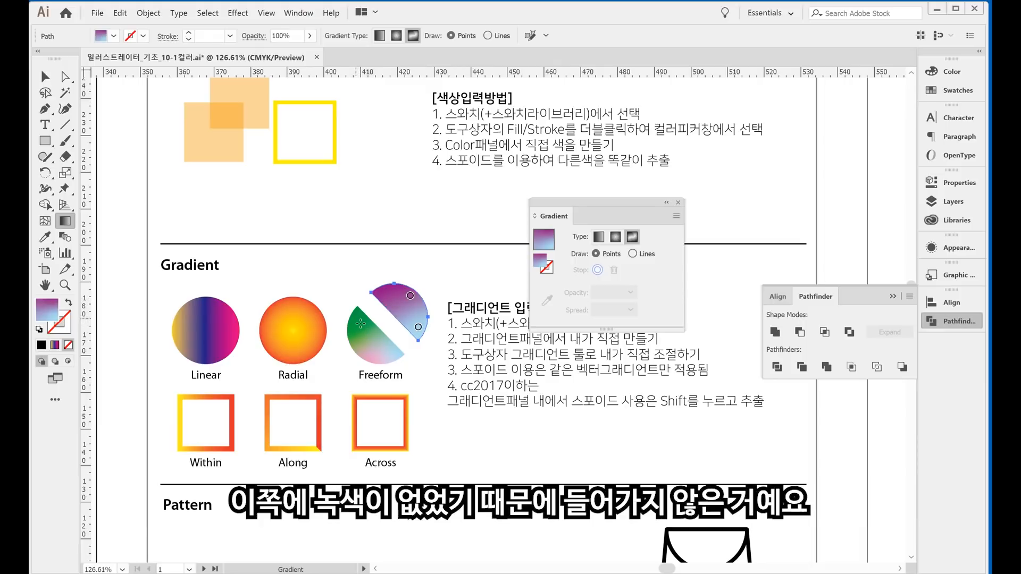
{"action": "left_click", "coordinate": [45, 76]}
{"action": "mouse_move", "coordinate": [404, 303]}
{"action": "left_mouse_down"}
{"action": "mouse_move", "coordinate": [390, 317]}
{"action": "mouse_move", "coordinate": [400, 305]}
{"action": "left_mouse_up"}
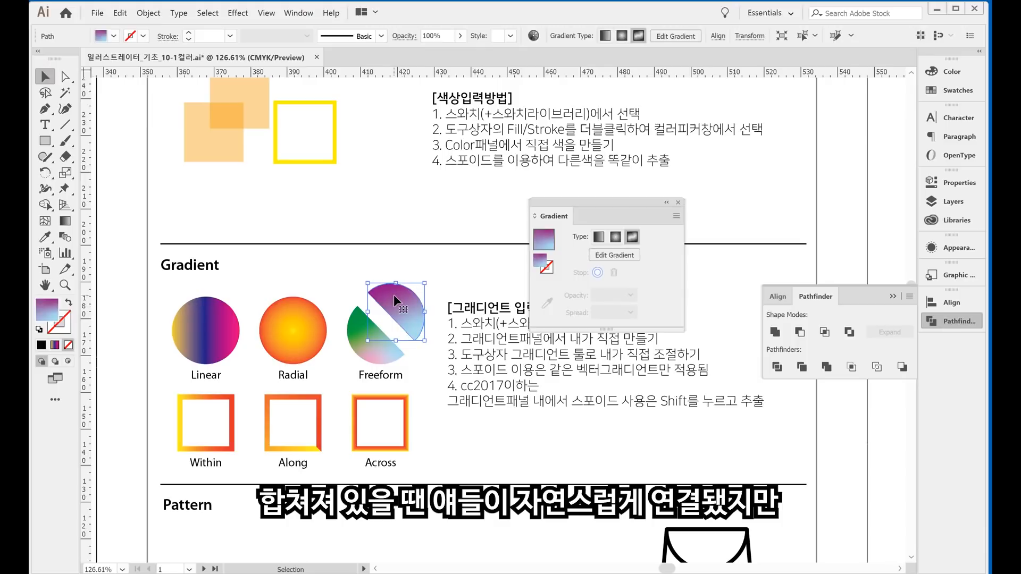
Examine which freeform gradient points each half of the divided circle contains
{"action": "left_click", "coordinate": [440, 272]}
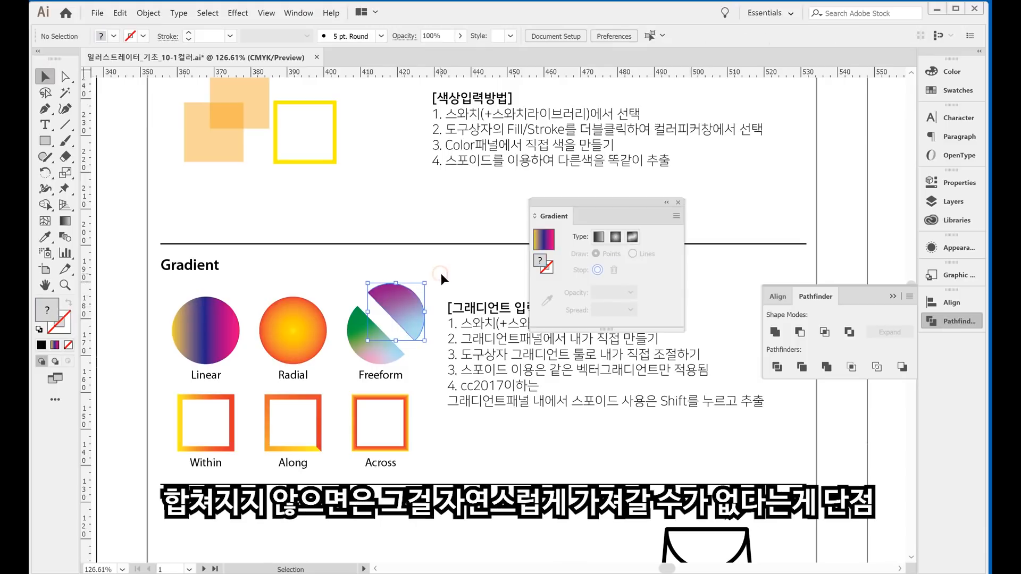
{"action": "left_click", "coordinate": [388, 346]}
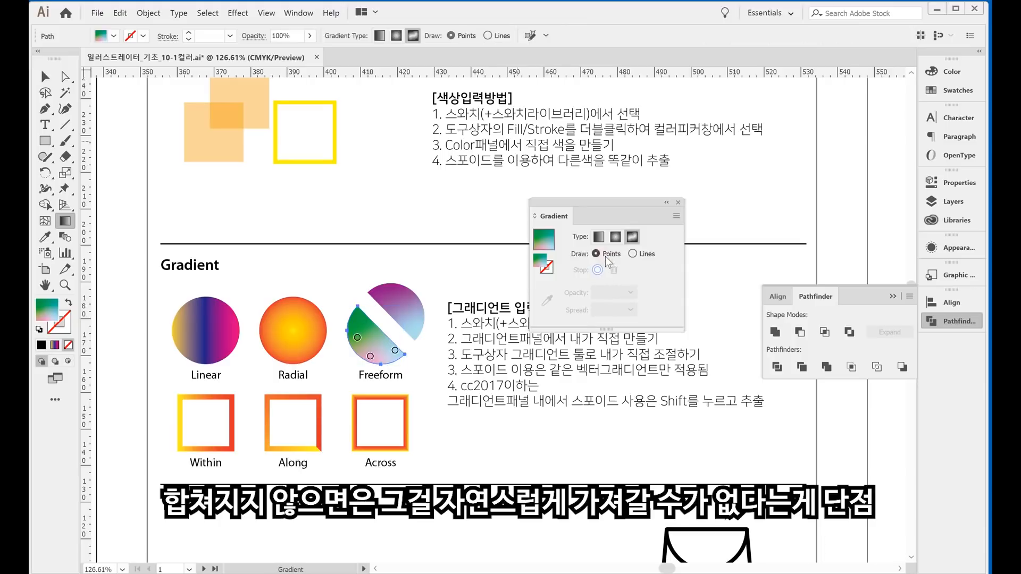
{"action": "left_click", "coordinate": [609, 257]}
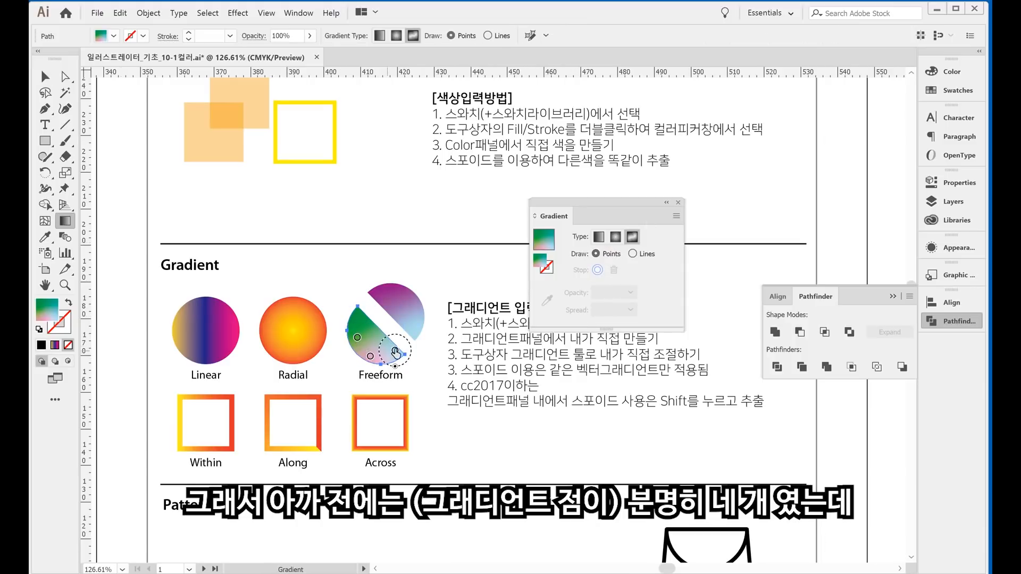
{"action": "key", "text": "v"}
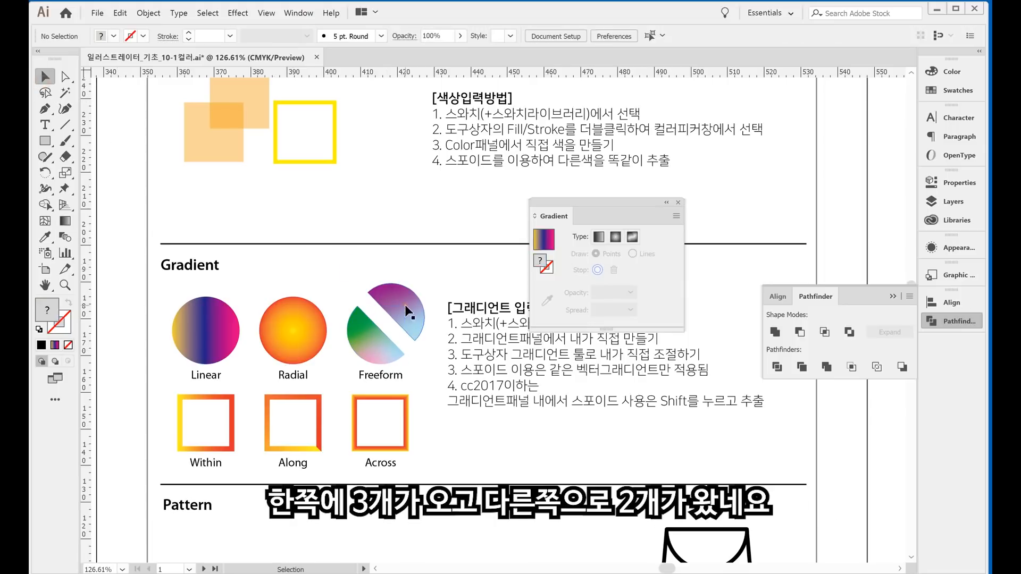
{"action": "left_click", "coordinate": [404, 305]}
{"action": "left_click", "coordinate": [630, 255]}
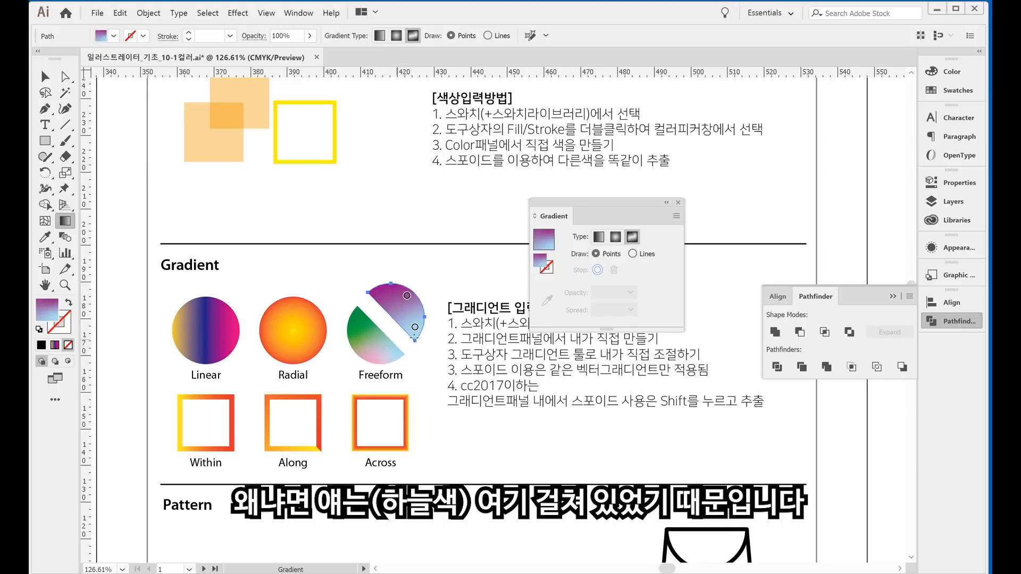
{"action": "key", "text": "v"}
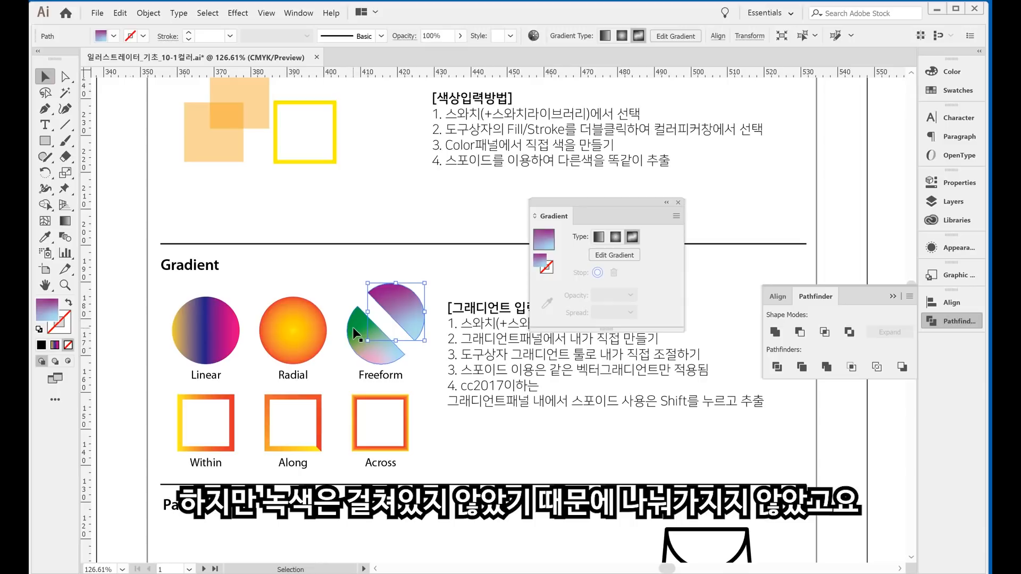
{"action": "left_click", "coordinate": [337, 251]}
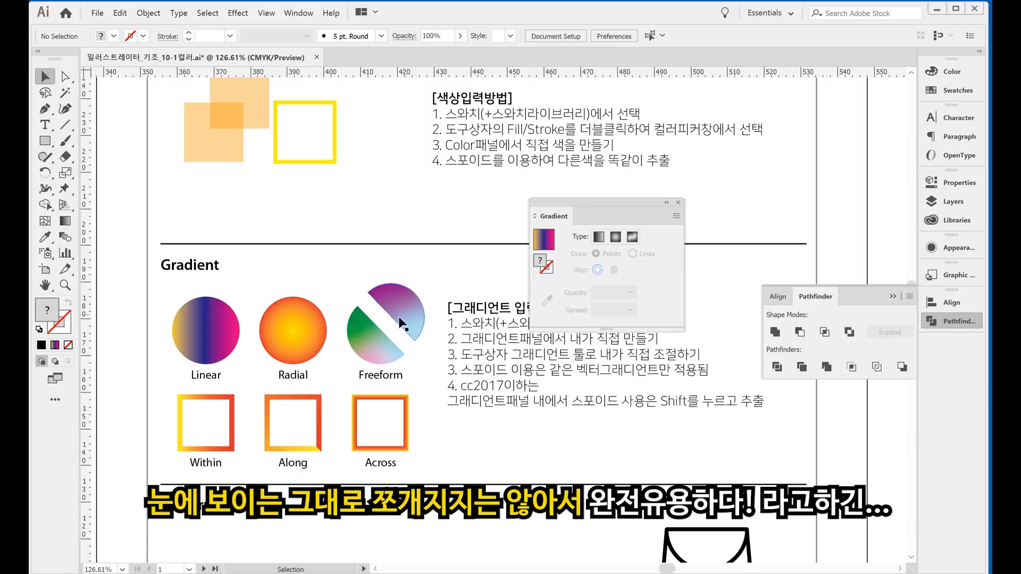
{"action": "left_click", "coordinate": [44, 221]}
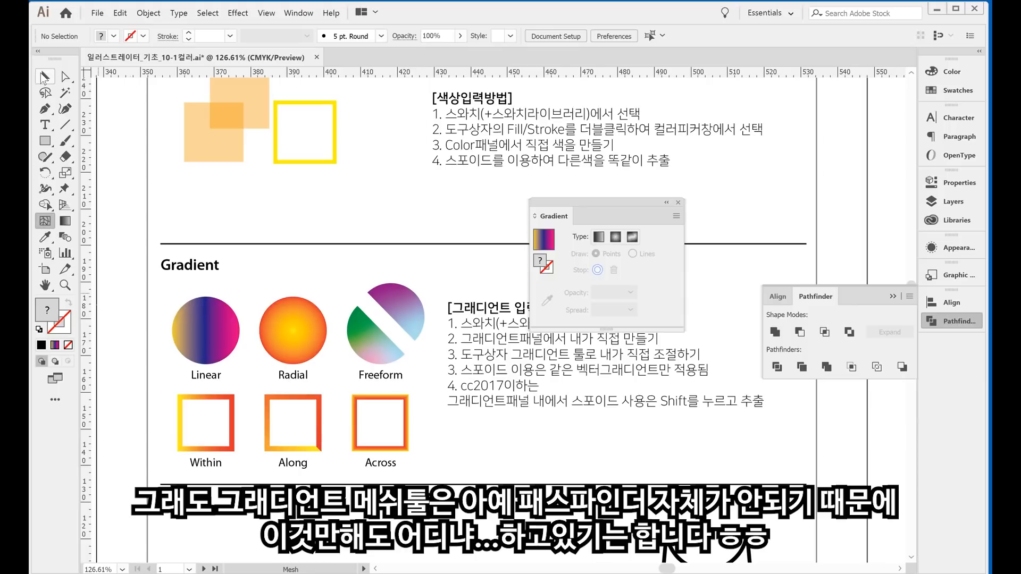
{"action": "key", "text": "v"}
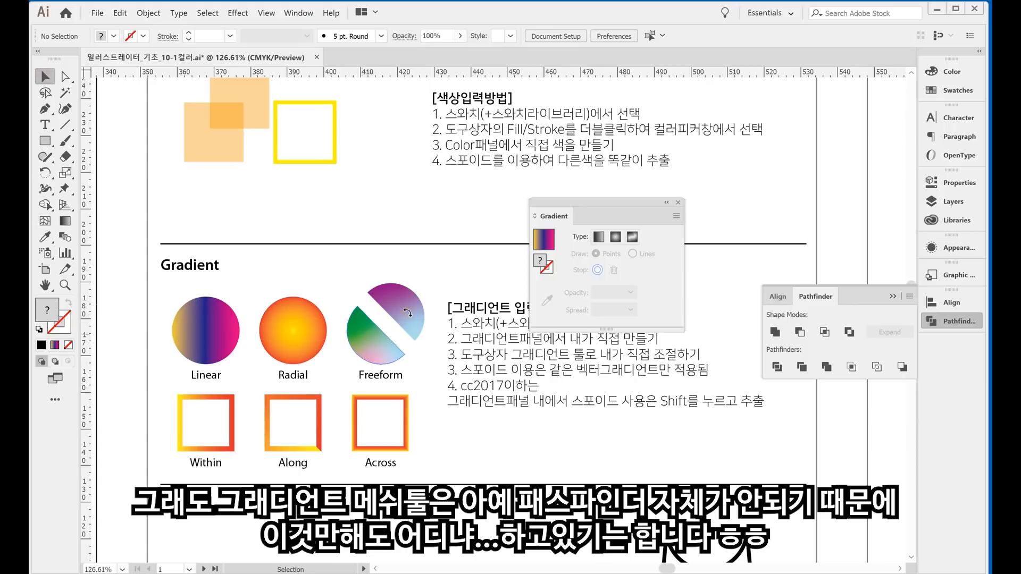
{"action": "left_click", "coordinate": [345, 278]}
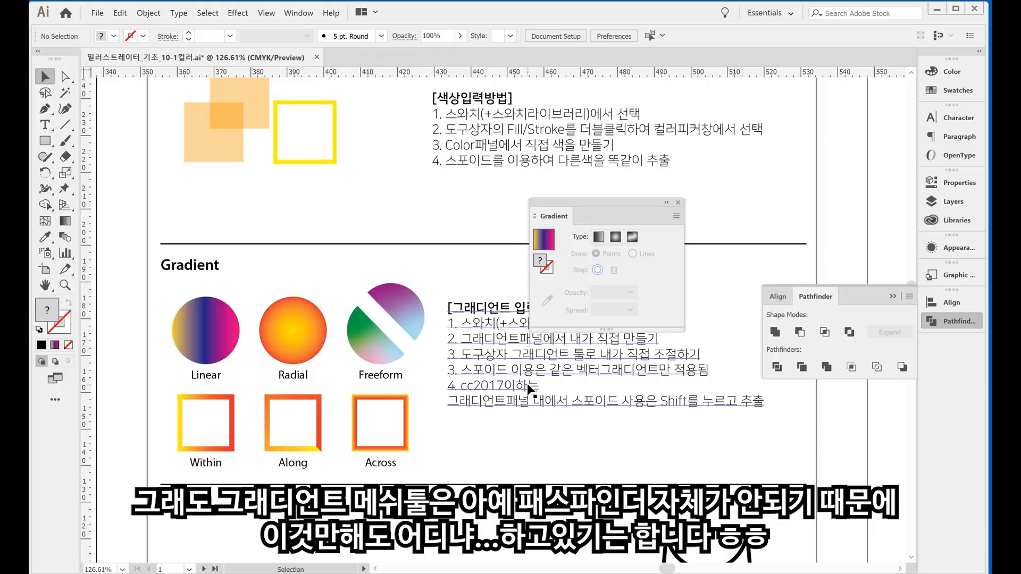
Inspect the stroke gradient settings of the Within square and the Along square
{"action": "left_click", "coordinate": [226, 402]}
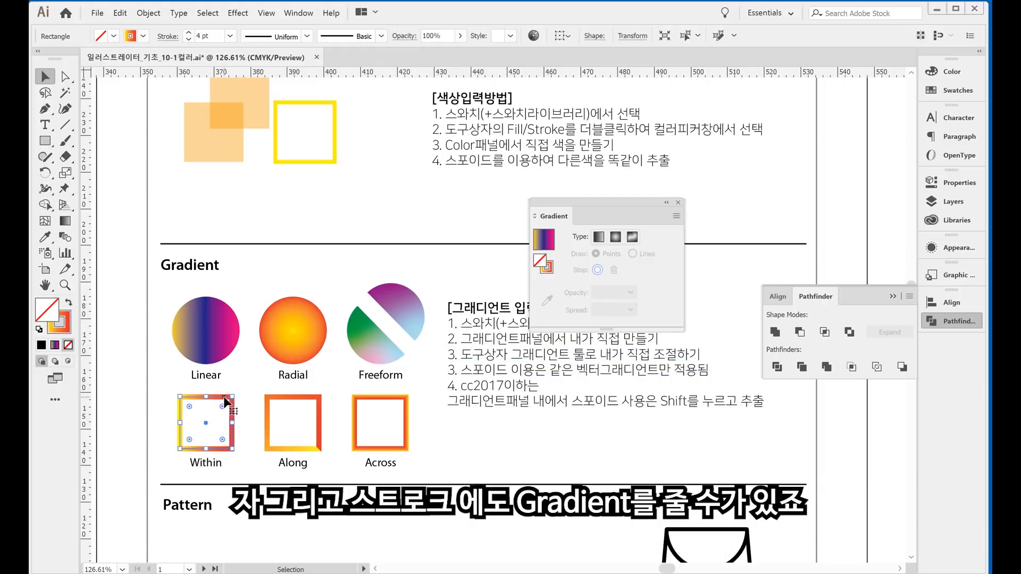
{"action": "left_click", "coordinate": [546, 267]}
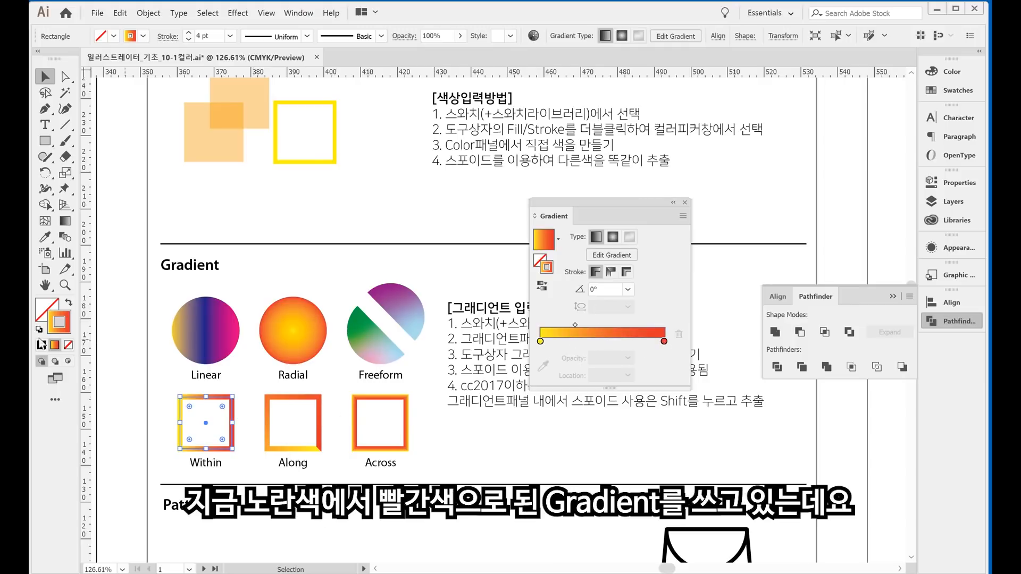
{"action": "left_click", "coordinate": [65, 285]}
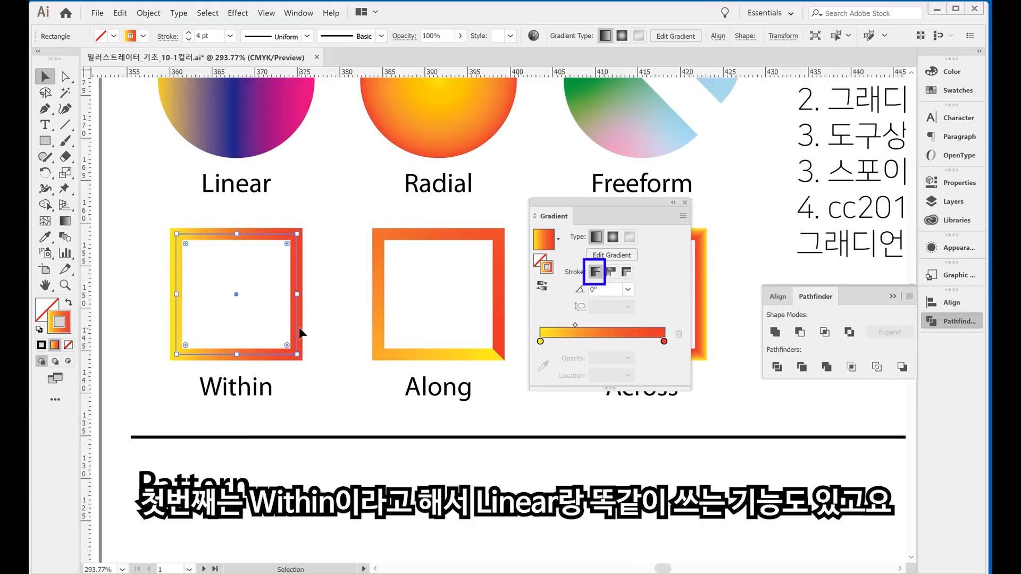
{"action": "left_click", "coordinate": [325, 384]}
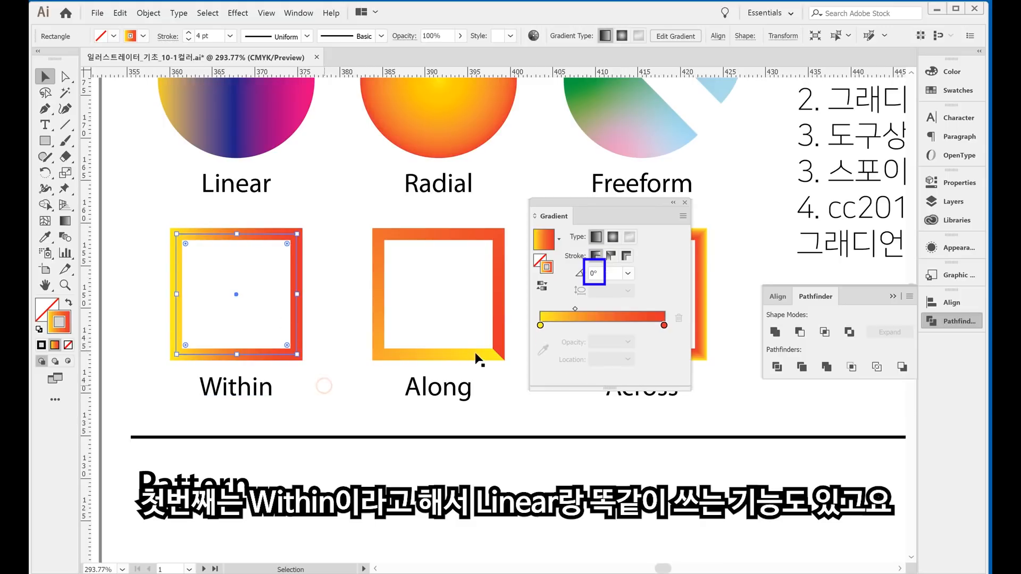
{"action": "left_click", "coordinate": [477, 362]}
{"action": "scroll", "coordinate": [477, 362], "scroll_direction": "right", "scroll_amount": 3}
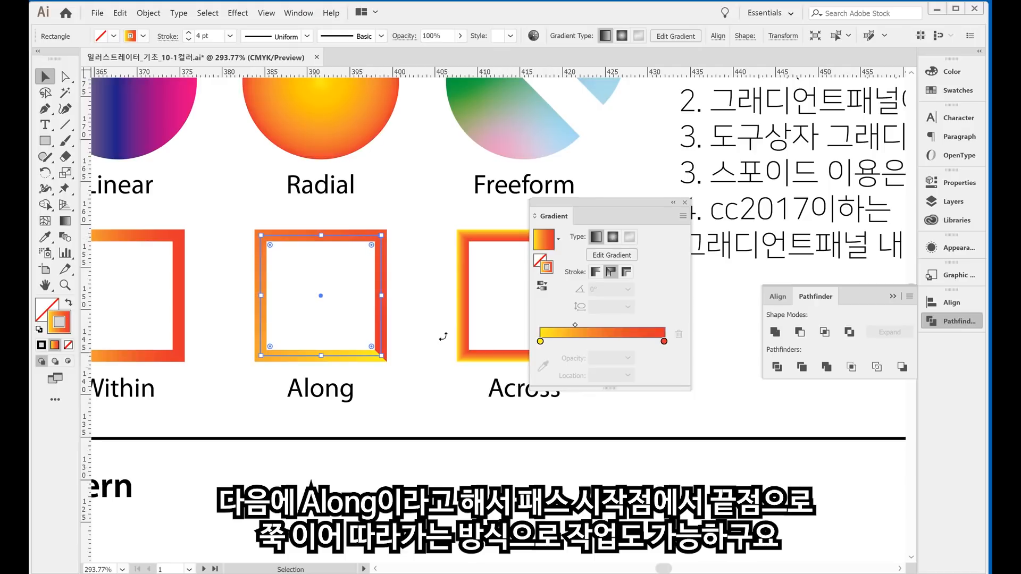
{"action": "left_click", "coordinate": [410, 394]}
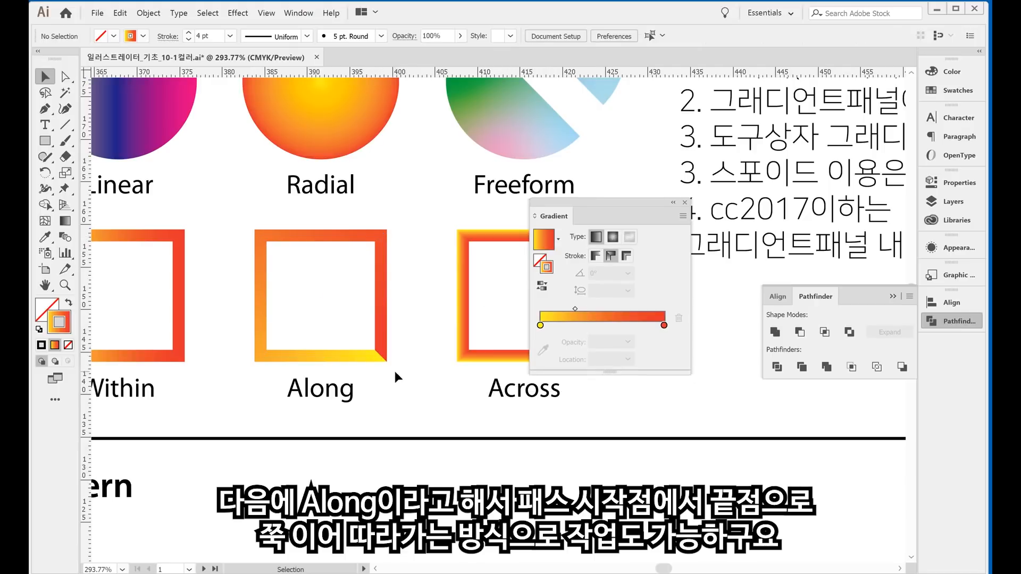
{"action": "left_click", "coordinate": [380, 348]}
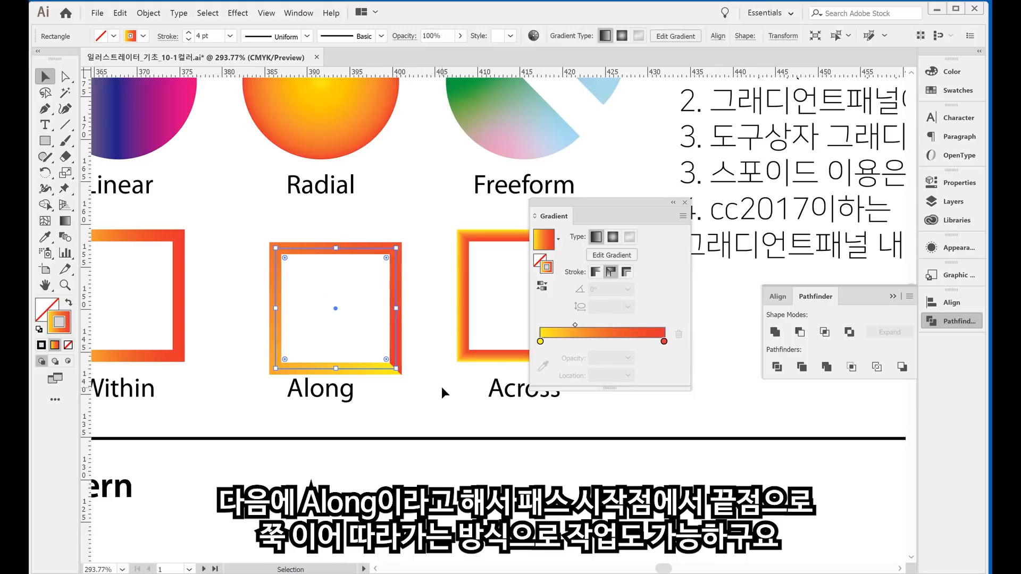
{"action": "key", "text": "ctrl+z"}
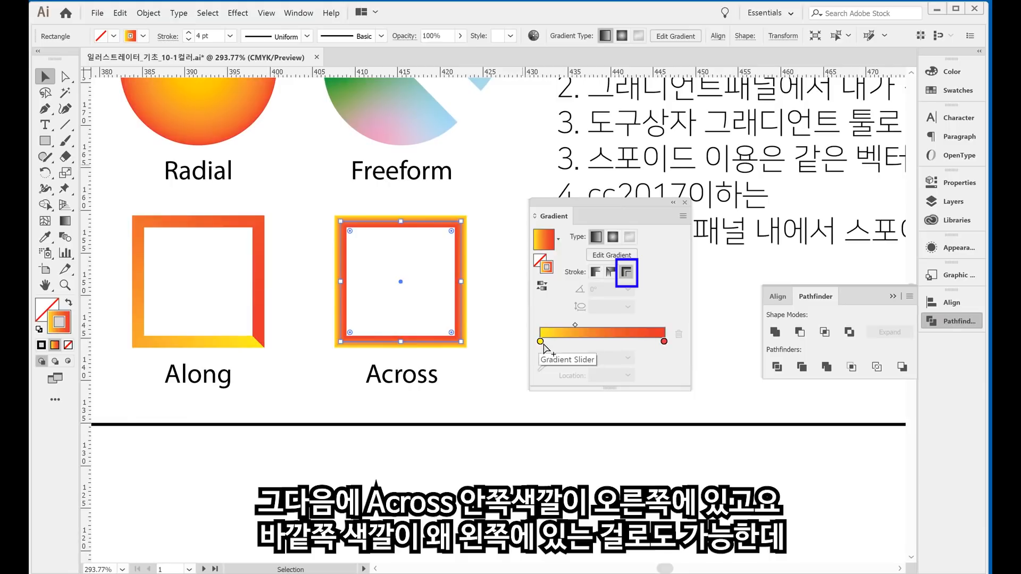
Reverse the Across square's stroke gradient back and forth, ending with yellow outside and red inside, and deselect the square
{"action": "left_click", "coordinate": [542, 287]}
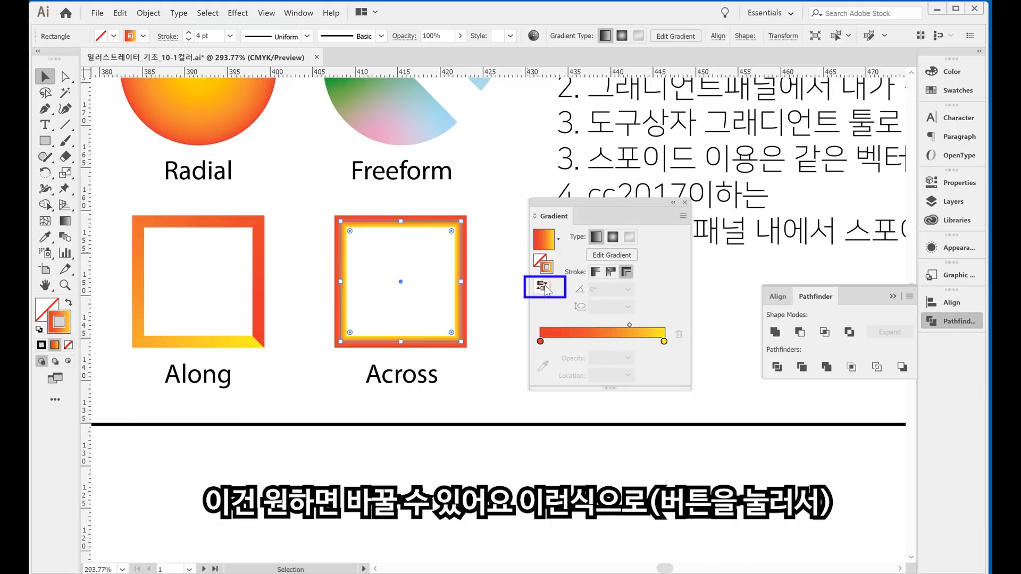
{"action": "left_click", "coordinate": [545, 287]}
{"action": "left_click", "coordinate": [544, 288]}
{"action": "left_click", "coordinate": [545, 287]}
{"action": "left_click", "coordinate": [476, 308]}
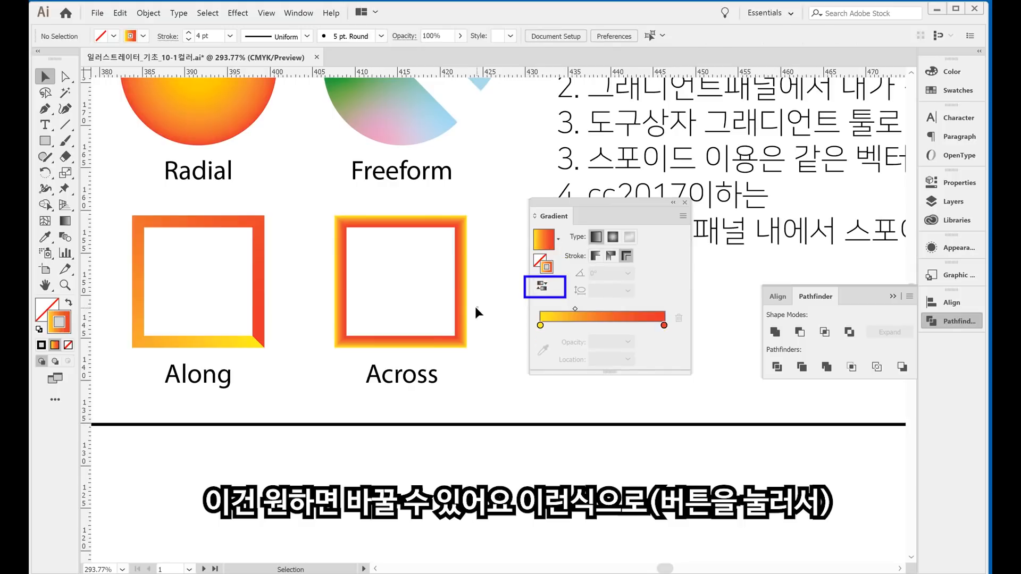
Try to set the stroke gradient direction of the Within, Along and Across squares with the Gradient tool
{"action": "left_click", "coordinate": [434, 334]}
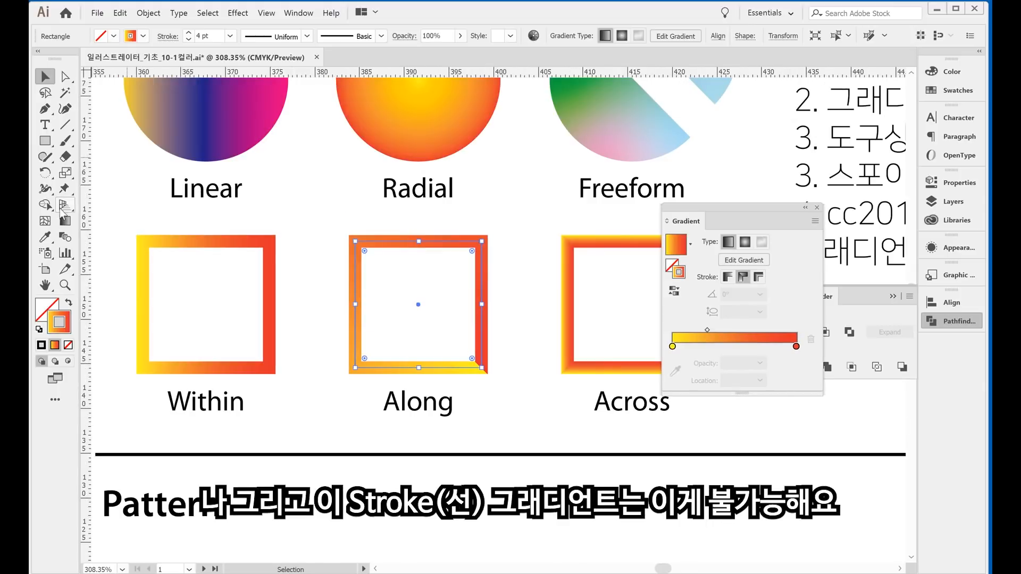
{"action": "left_click", "coordinate": [65, 221]}
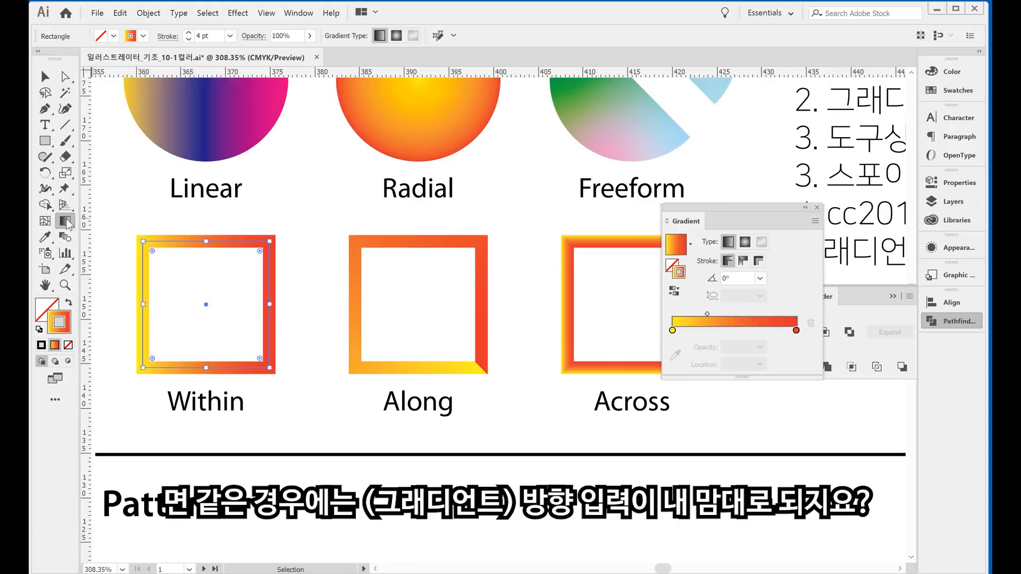
{"action": "left_click", "coordinate": [65, 221]}
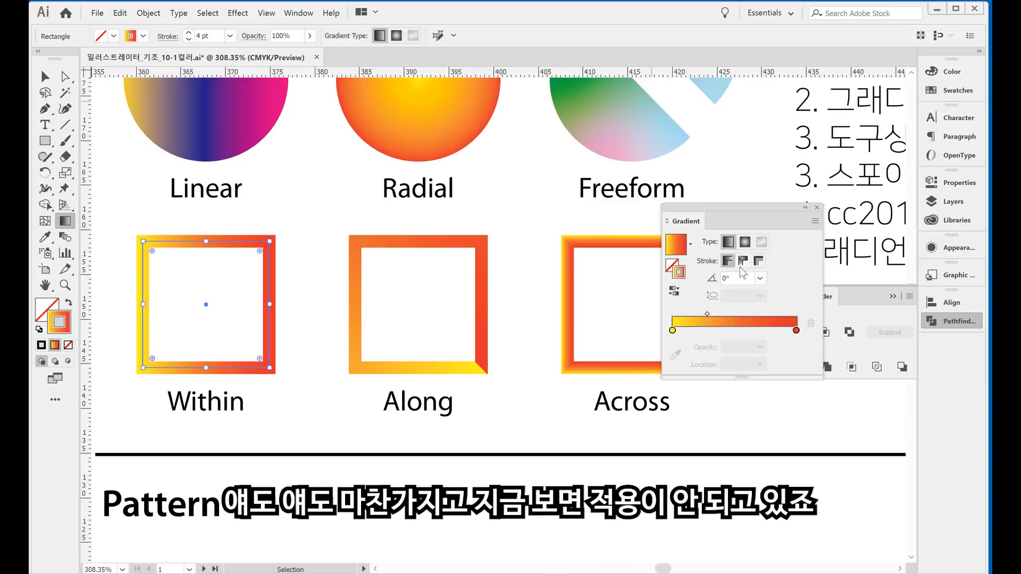
{"action": "left_click", "coordinate": [415, 238]}
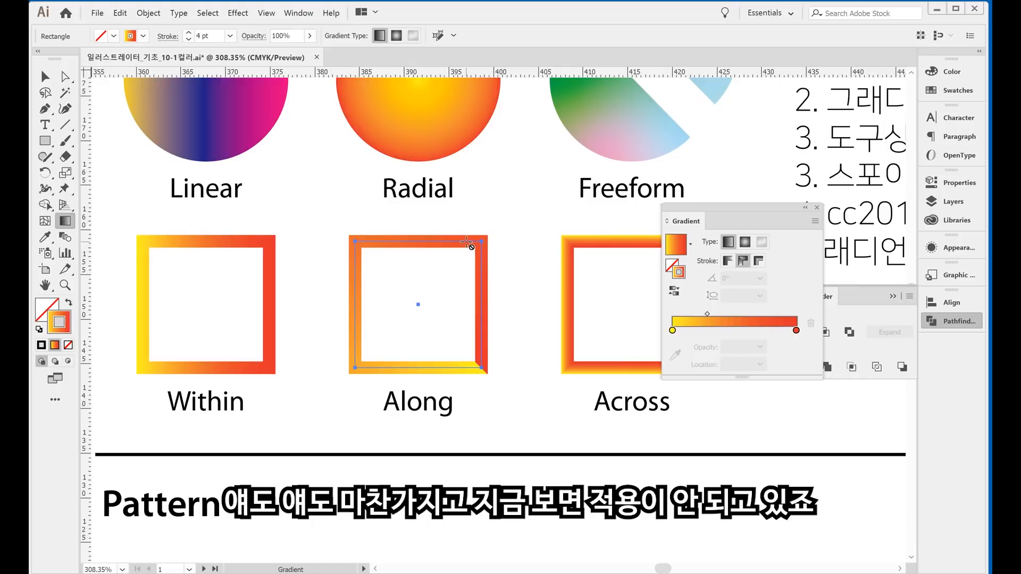
{"action": "left_click_drag", "start_coordinate": [489, 258], "coordinate": [324, 266]}
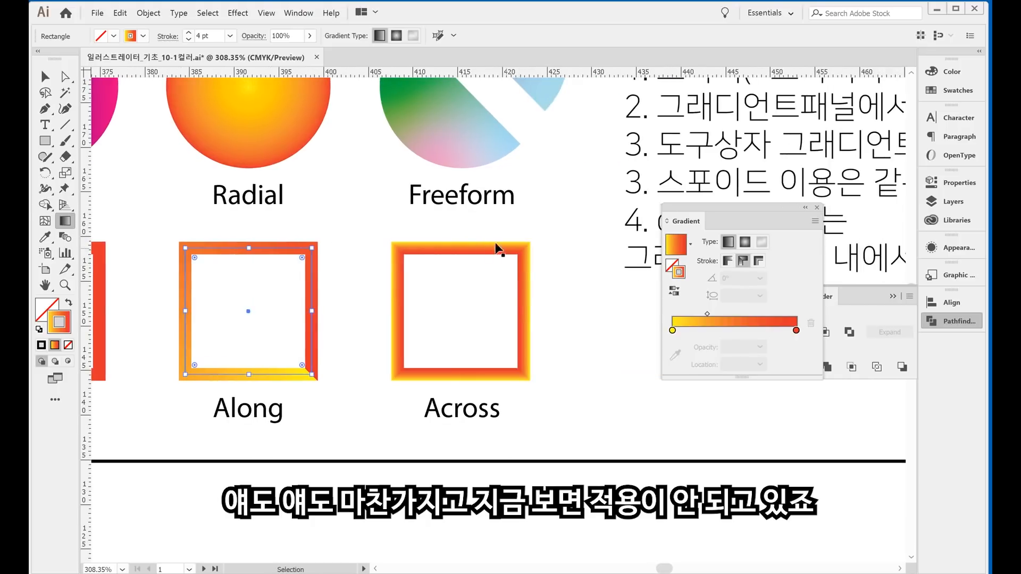
{"action": "left_click", "coordinate": [497, 247]}
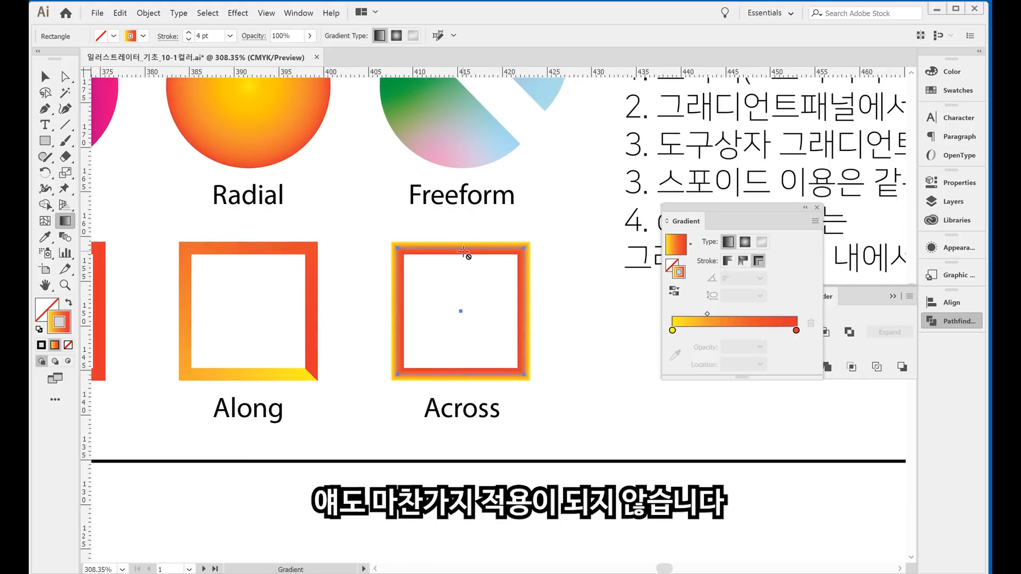
Switch back to the Selection tool, deselect the Across square and fit the whole artboard in the view
{"action": "left_click", "coordinate": [46, 76]}
{"action": "left_click", "coordinate": [371, 237]}
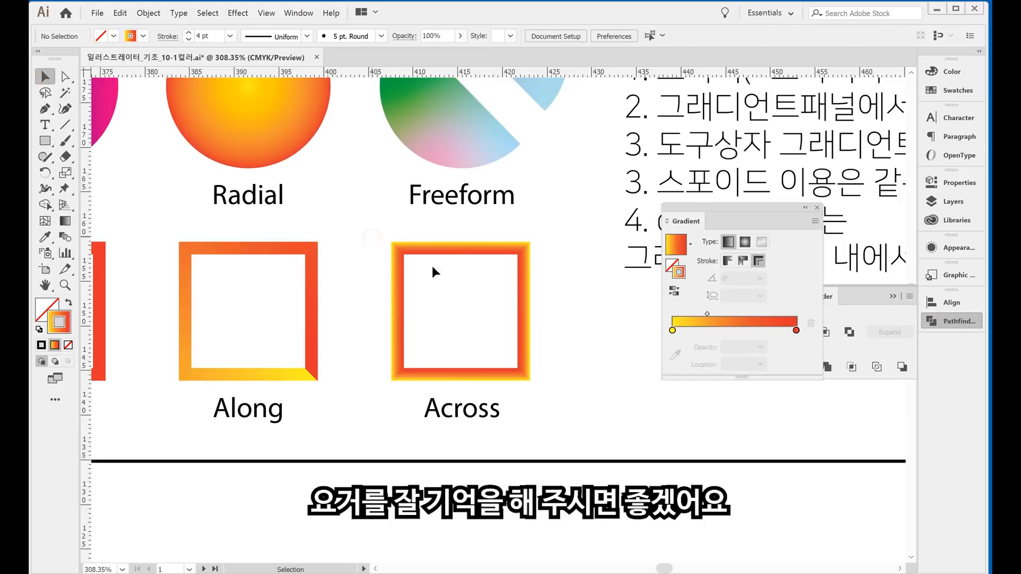
{"action": "left_click_drag", "start_coordinate": [349, 342], "coordinate": [445, 288]}
{"action": "key", "text": "ctrl+0"}
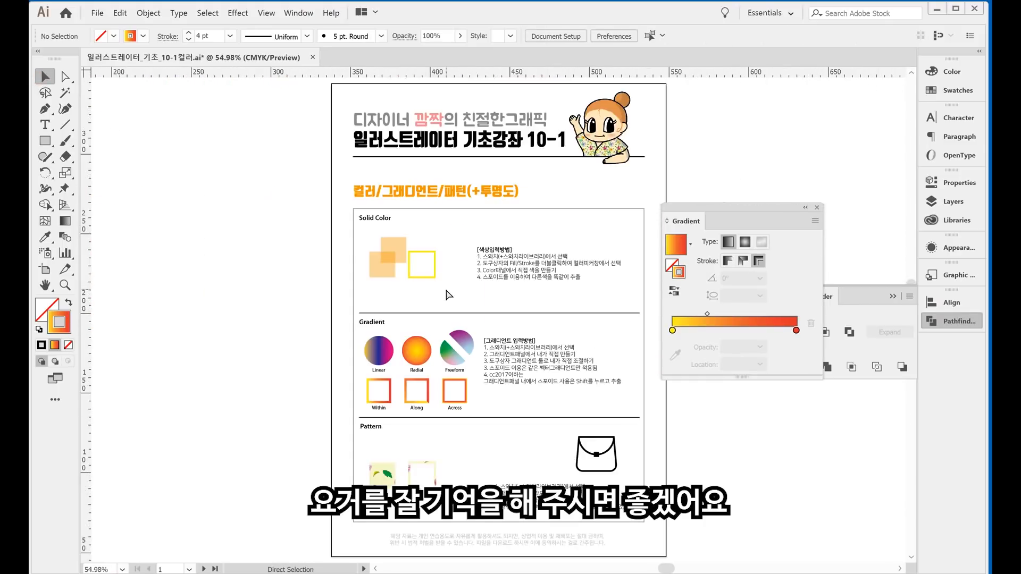